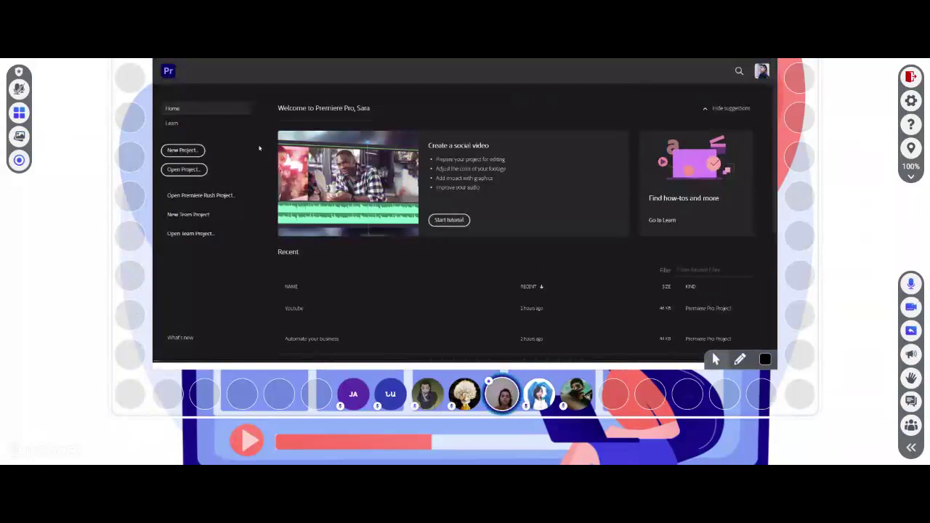
- Create a new project named 'Video' saved in the Desktop's Video folder
{"action": "left_click", "coordinate": [186, 151]}
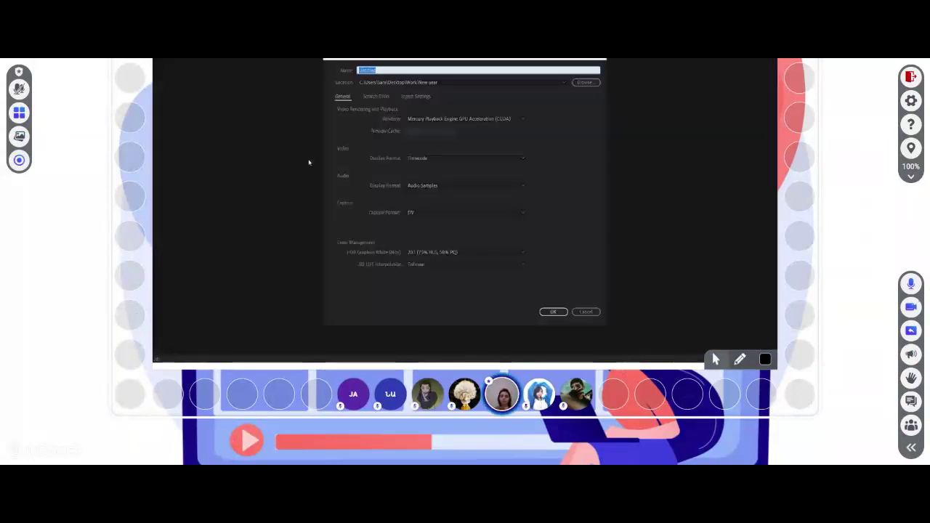
{"action": "left_click", "coordinate": [585, 83]}
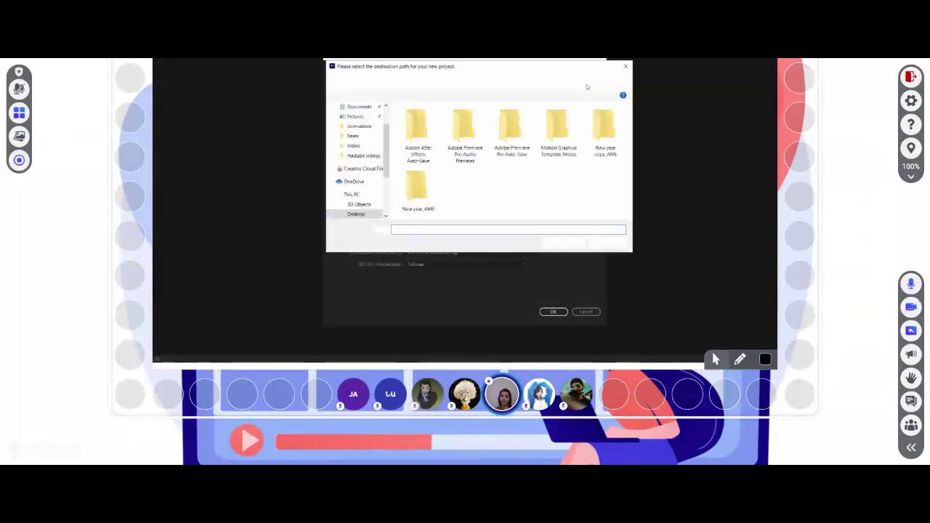
{"action": "left_click", "coordinate": [353, 145]}
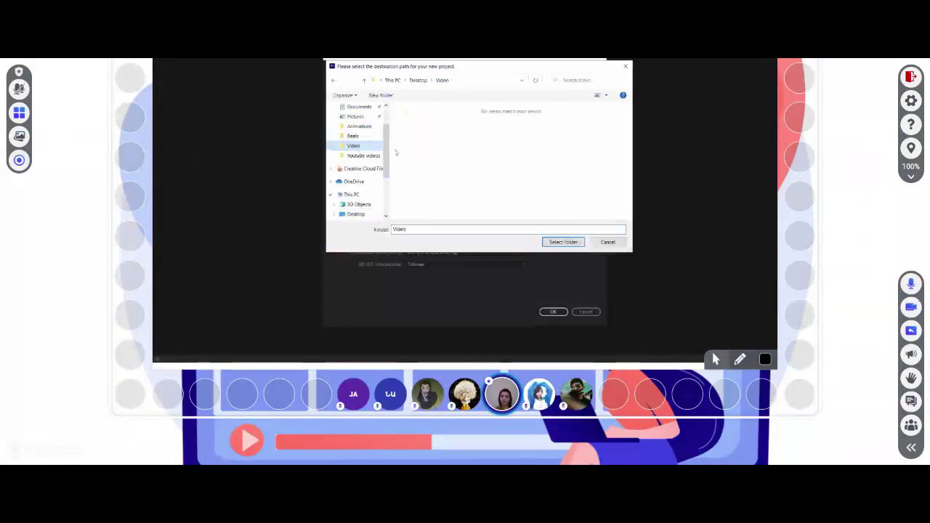
{"action": "left_click", "coordinate": [562, 242]}
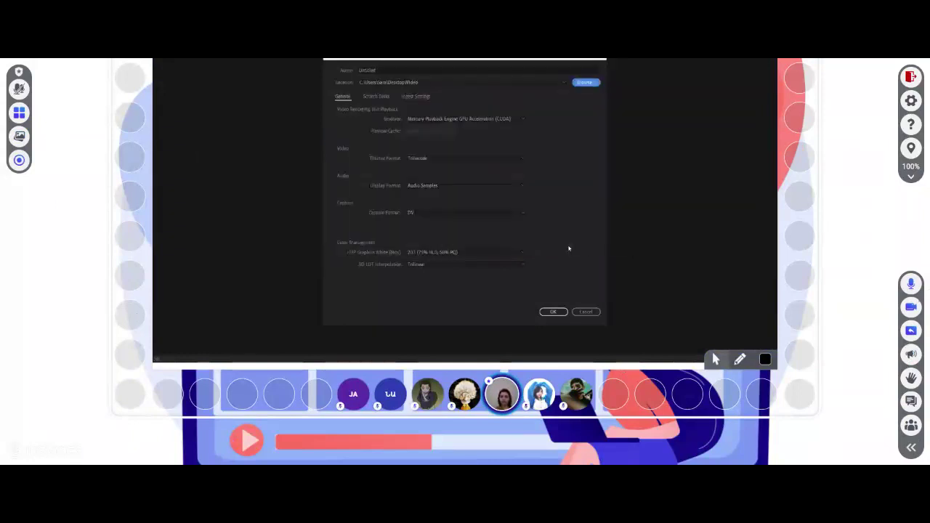
{"action": "double_click", "coordinate": [392, 71]}
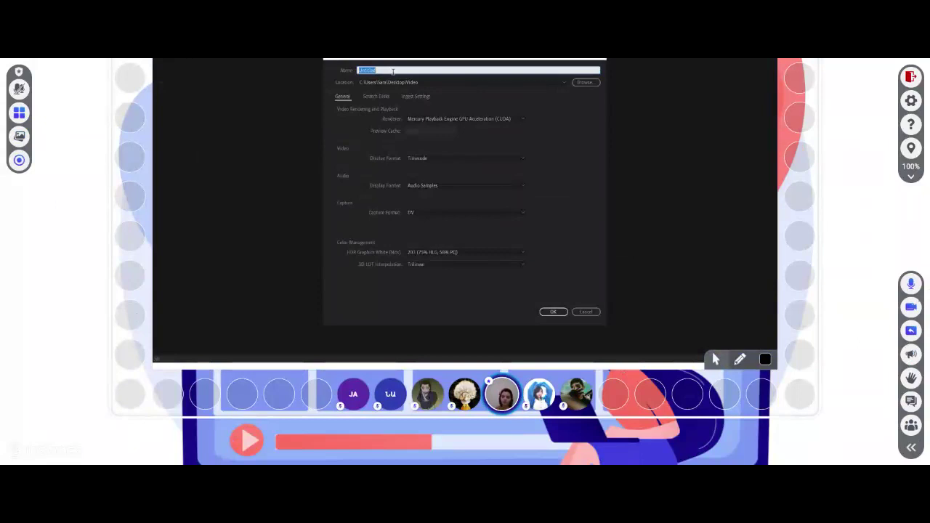
{"action": "type", "text": "Video"}
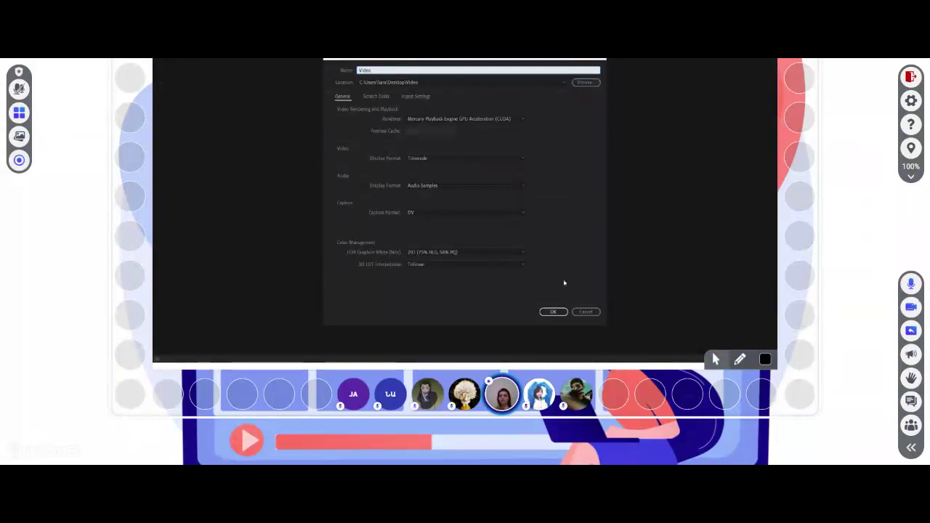
{"action": "left_click", "coordinate": [555, 312]}
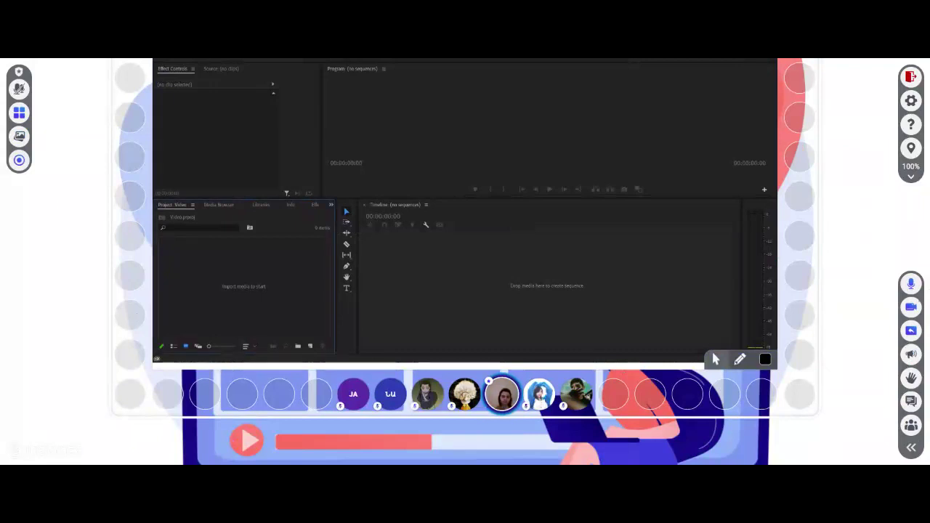
- Import the six wildlife clips, including the panda footage, into the project bin
{"action": "double_click", "coordinate": [281, 305]}
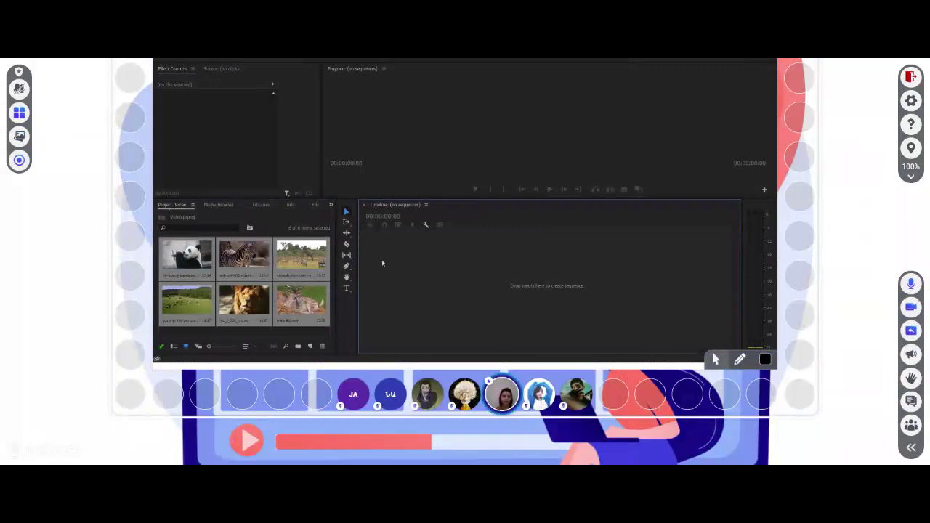
{"action": "left_click", "coordinate": [199, 259]}
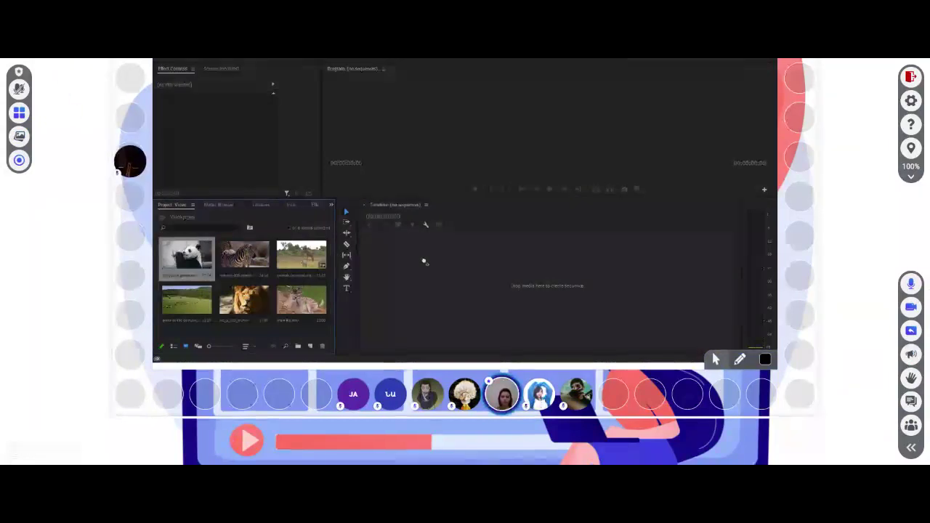
- Build a sequence from the panda clip, widen the timeline, and open its 3840×2160 Sequence Settings
{"action": "left_click_drag", "start_coordinate": [439, 274], "coordinate": [440, 276]}
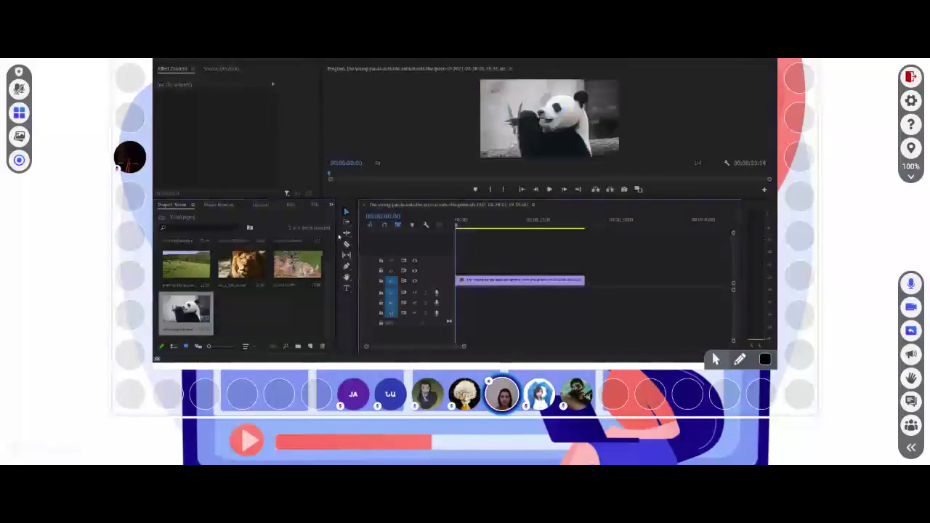
{"action": "left_click_drag", "start_coordinate": [319, 237], "coordinate": [292, 245]}
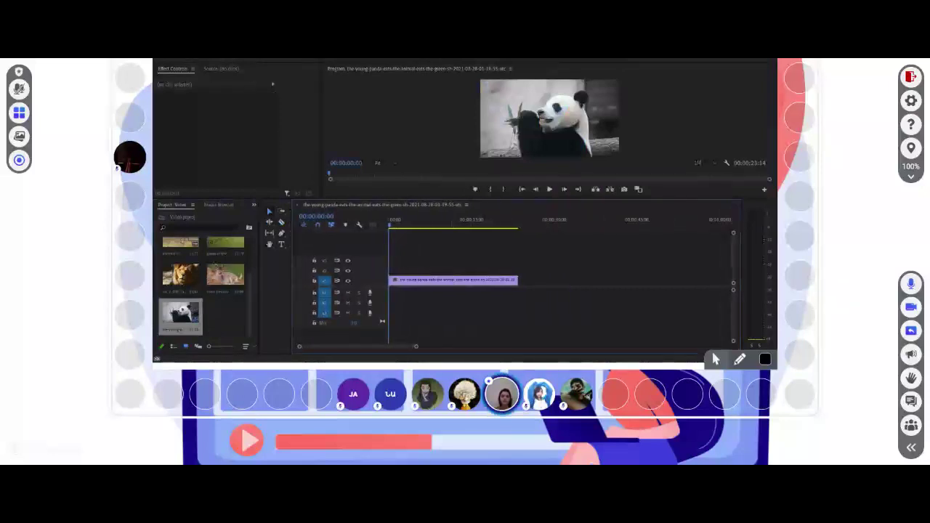
{"action": "key", "text": "alt+s"}
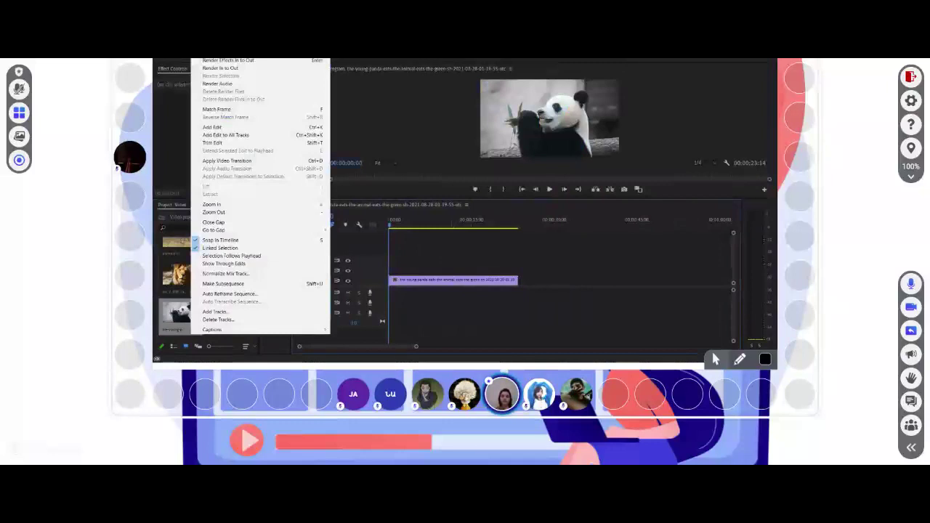
{"action": "key", "text": "Return"}
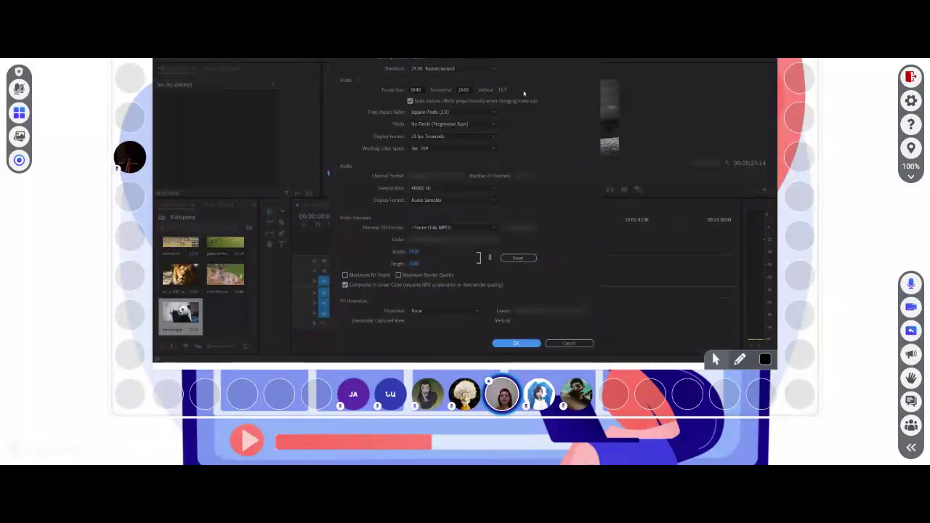
- Change the sequence frame size to 1920 horizontal by 1080 vertical and confirm
{"action": "left_click", "coordinate": [415, 89]}
{"action": "type", "text": "1920"}
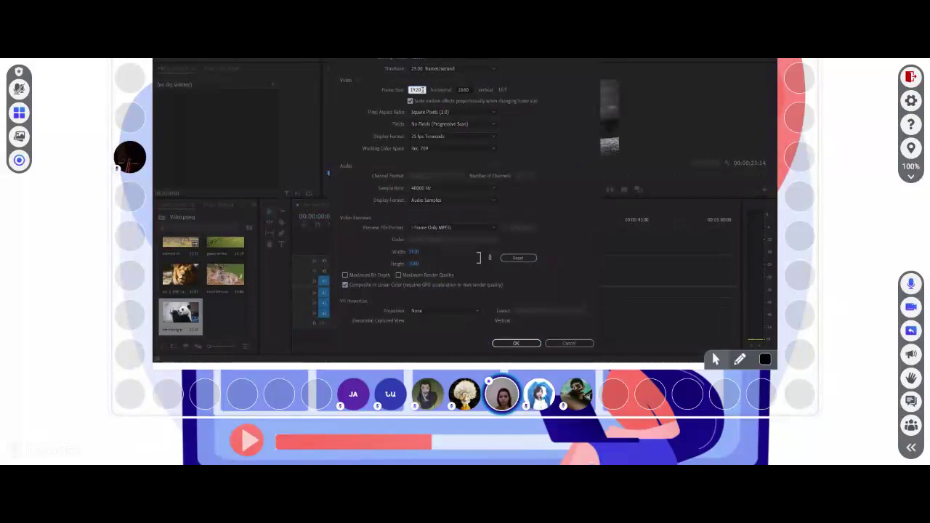
{"action": "key", "text": "Tab"}
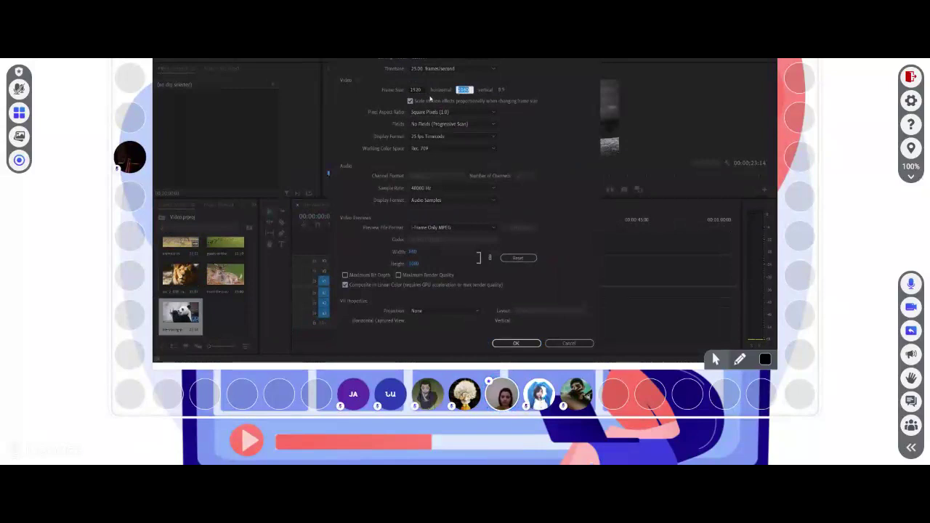
{"action": "type", "text": "1080"}
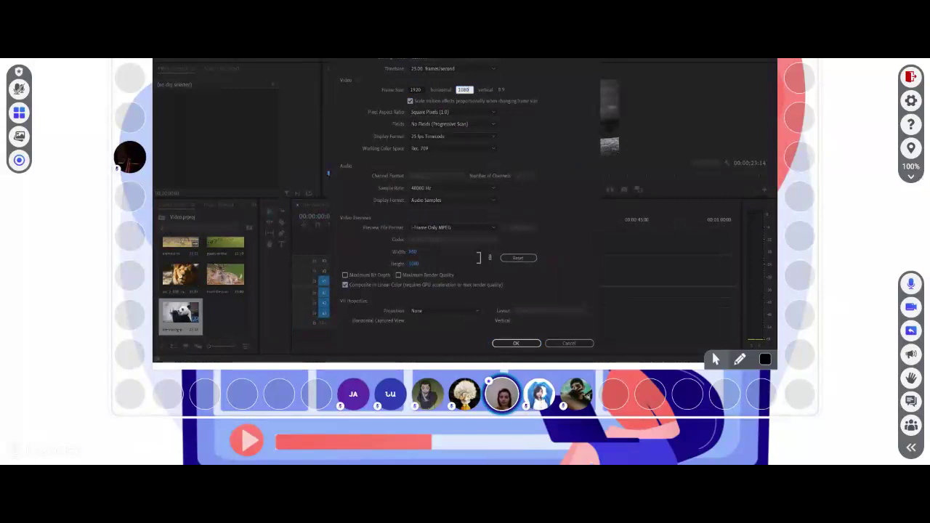
{"action": "key", "text": "Tab"}
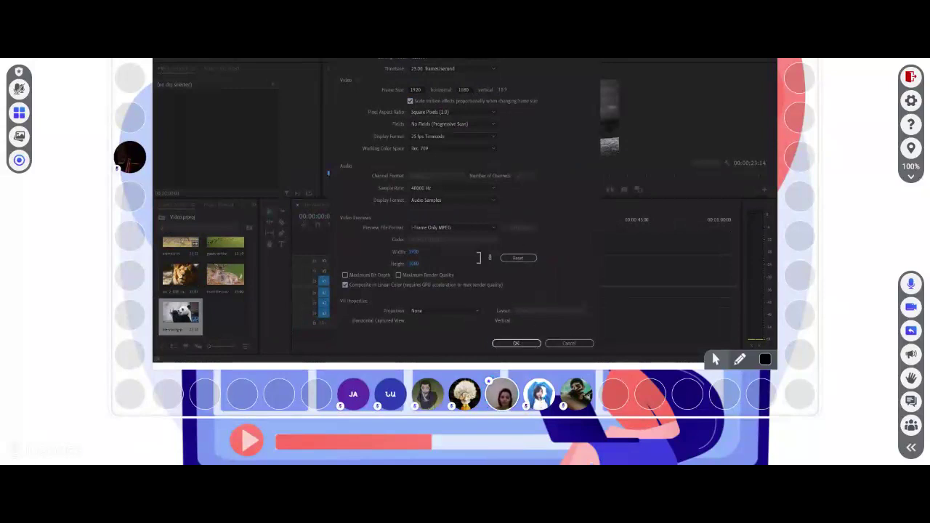
{"action": "left_click", "coordinate": [516, 344]}
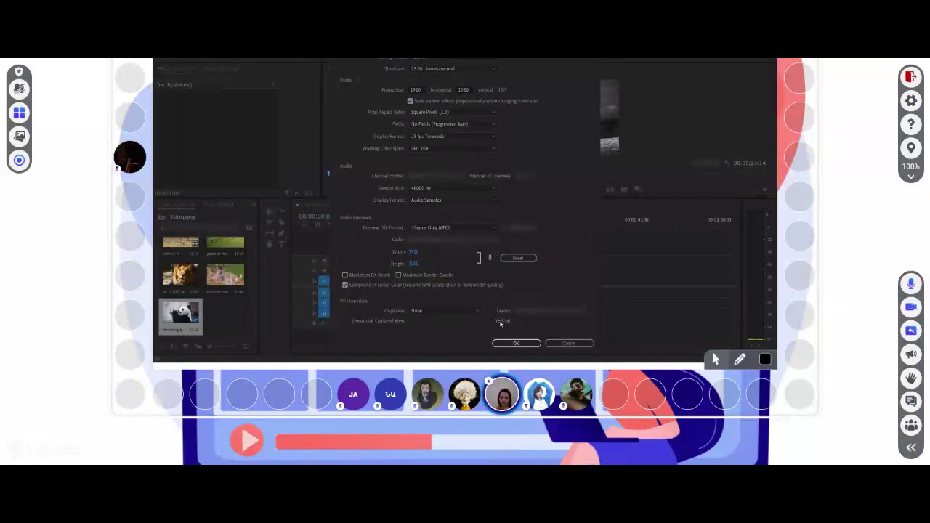
{"action": "left_click", "coordinate": [516, 343]}
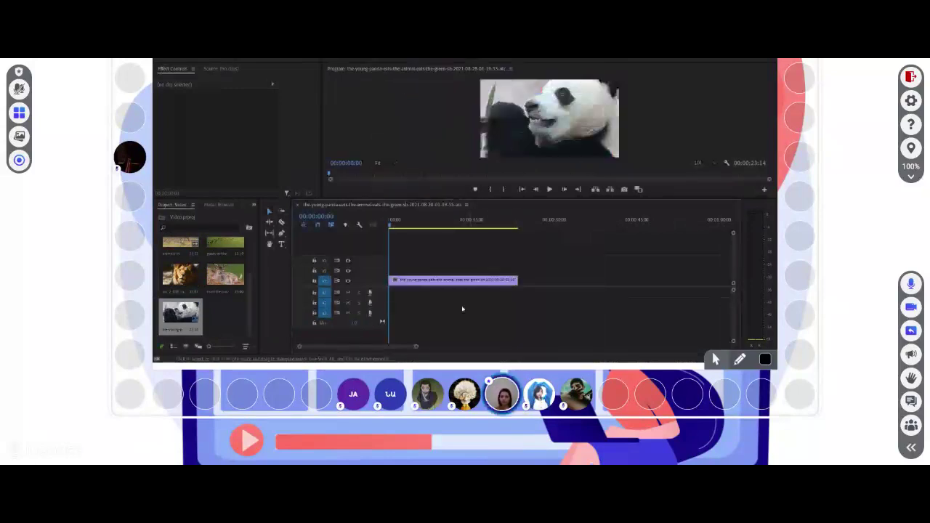
- Lower the panda clip's Scale so the whole panda fits the 1920×1080 frame
{"action": "left_click", "coordinate": [448, 280]}
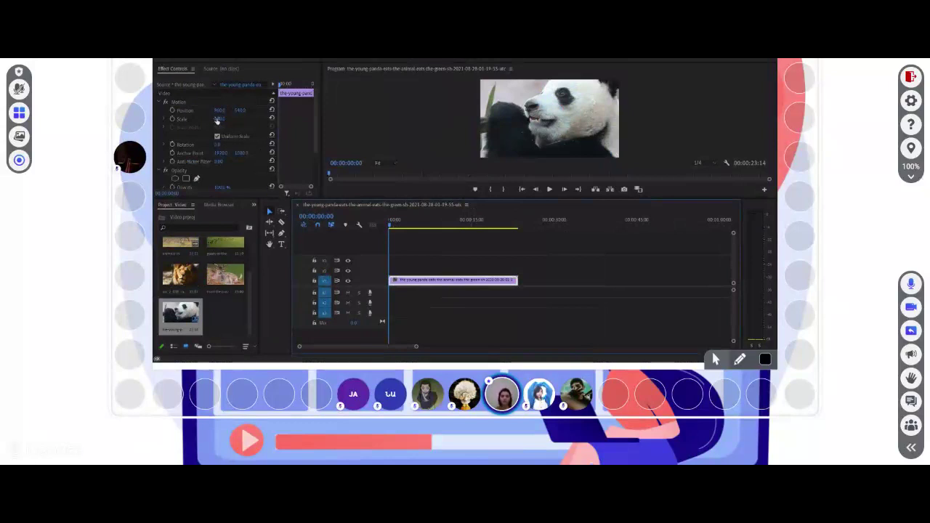
{"action": "left_click_drag", "start_coordinate": [221, 120], "coordinate": [191, 129]}
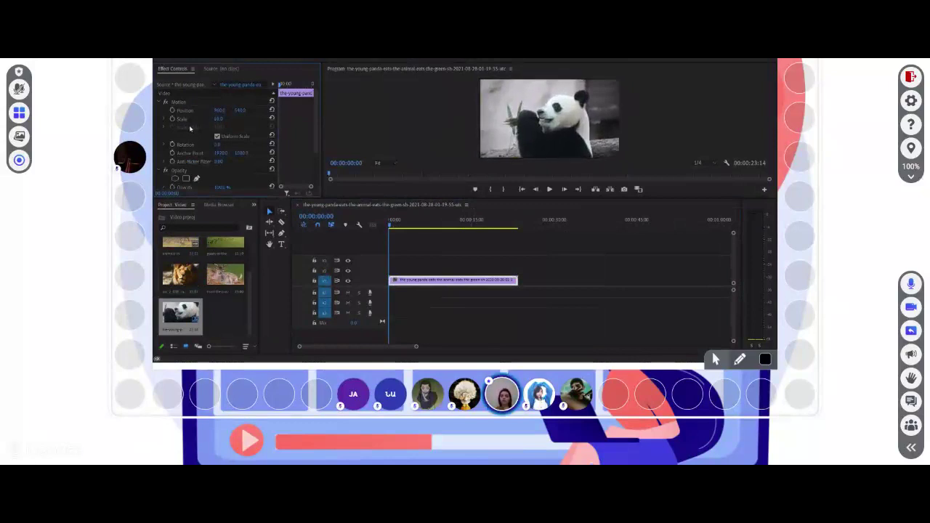
{"action": "left_click", "coordinate": [377, 162]}
{"action": "left_click", "coordinate": [379, 182]}
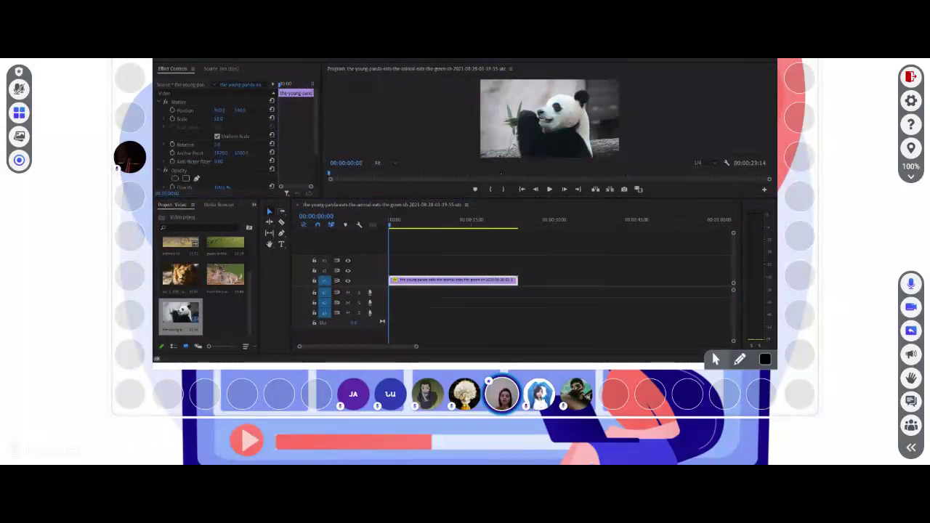
- Adjust the panda clip's Scale, checking the Program monitor at 50% and Fit
{"action": "left_click", "coordinate": [377, 162]}
{"action": "left_click", "coordinate": [387, 204]}
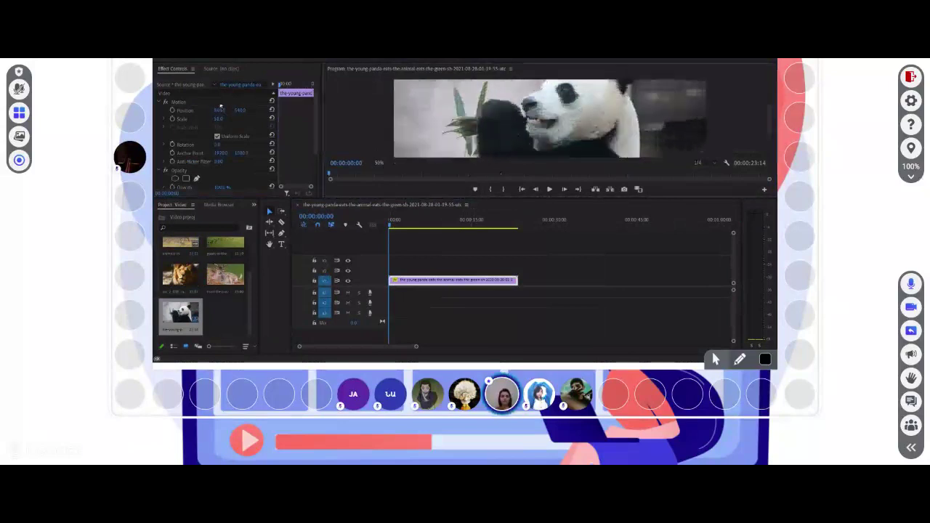
{"action": "mouse_move", "coordinate": [222, 121]}
{"action": "left_mouse_down"}
{"action": "mouse_move", "coordinate": [211, 123]}
{"action": "mouse_move", "coordinate": [223, 121]}
{"action": "left_mouse_up"}
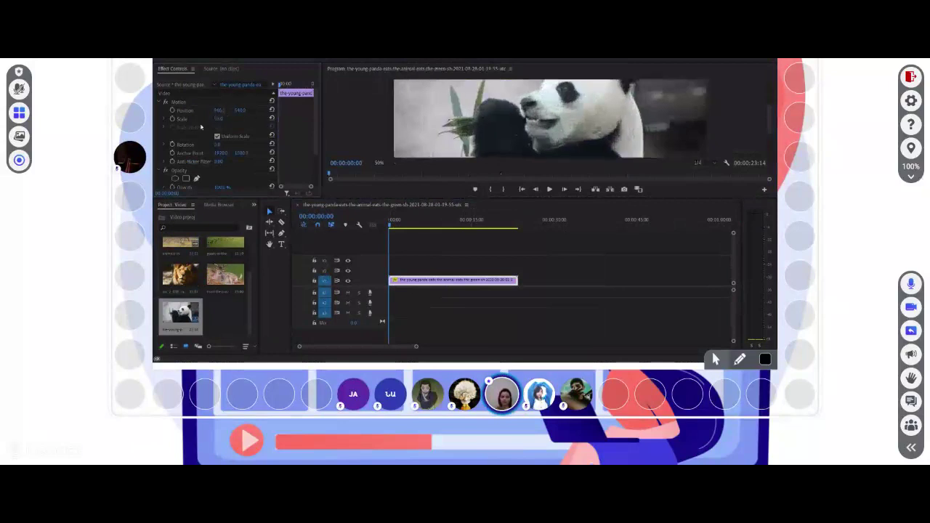
{"action": "left_click", "coordinate": [377, 163]}
{"action": "left_click", "coordinate": [394, 169]}
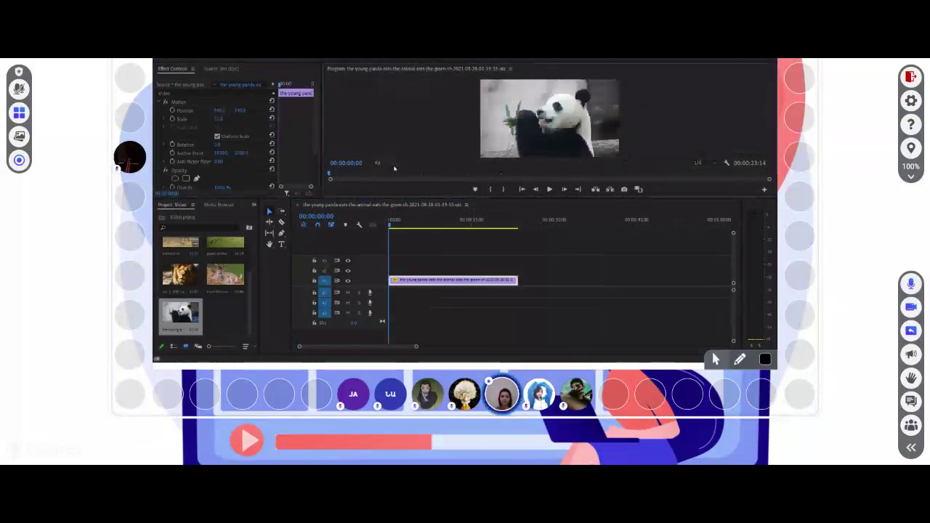
{"action": "mouse_move", "coordinate": [218, 120]}
{"action": "left_mouse_down"}
{"action": "mouse_move", "coordinate": [203, 123]}
{"action": "mouse_move", "coordinate": [214, 125]}
{"action": "left_mouse_up"}
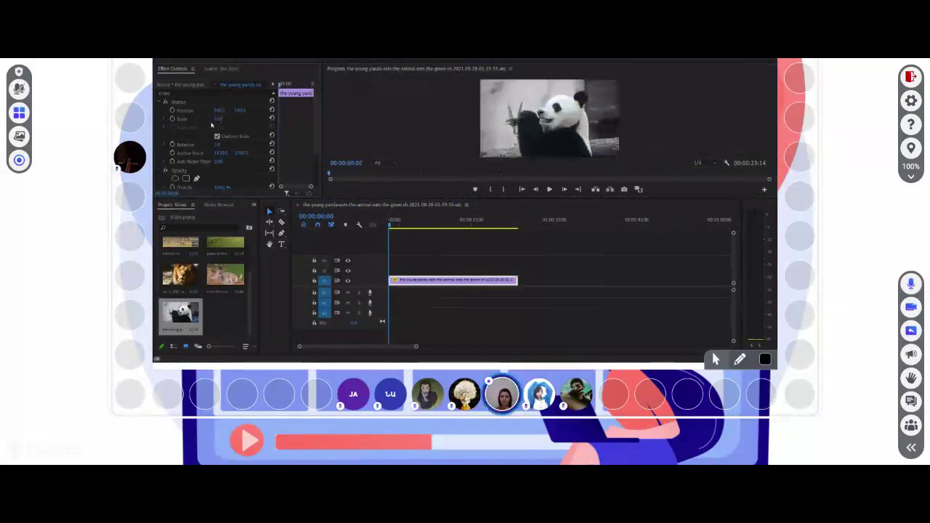
- Shift the panda's Position X right and back to centre, then test its Rotation
{"action": "left_click", "coordinate": [187, 111]}
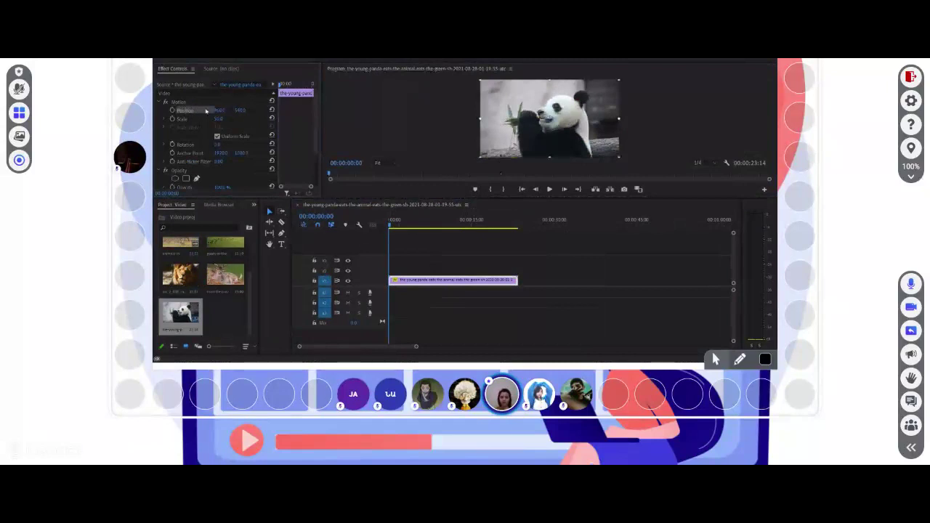
{"action": "left_click_drag", "start_coordinate": [216, 112], "coordinate": [321, 109]}
{"action": "left_click_drag", "start_coordinate": [220, 110], "coordinate": [247, 110]}
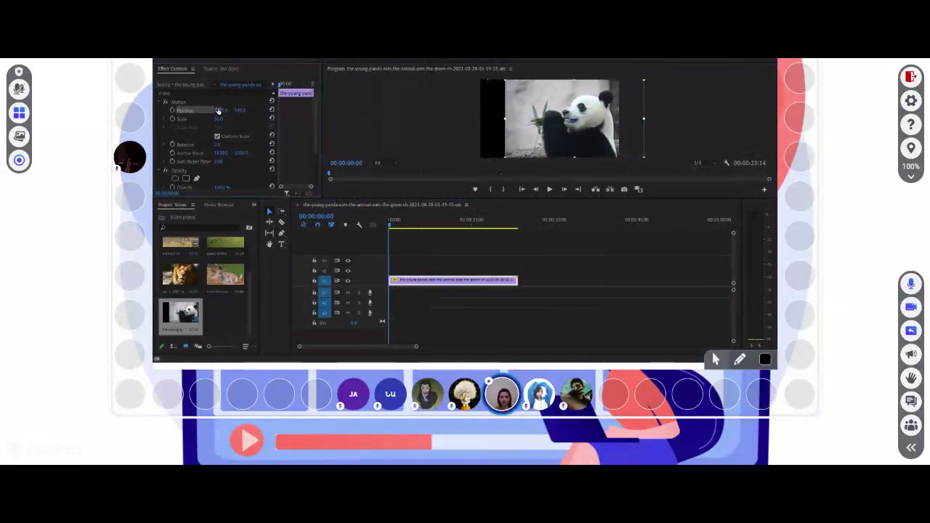
{"action": "left_click_drag", "start_coordinate": [218, 110], "coordinate": [191, 111]}
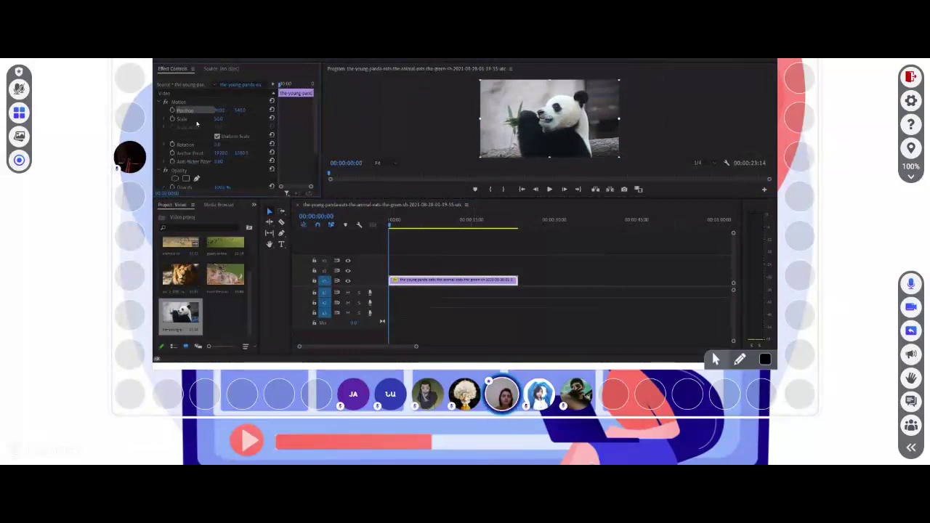
{"action": "mouse_move", "coordinate": [216, 146]}
{"action": "left_mouse_down"}
{"action": "mouse_move", "coordinate": [285, 153]}
{"action": "mouse_move", "coordinate": [223, 148]}
{"action": "left_mouse_up"}
{"action": "left_click", "coordinate": [195, 154]}
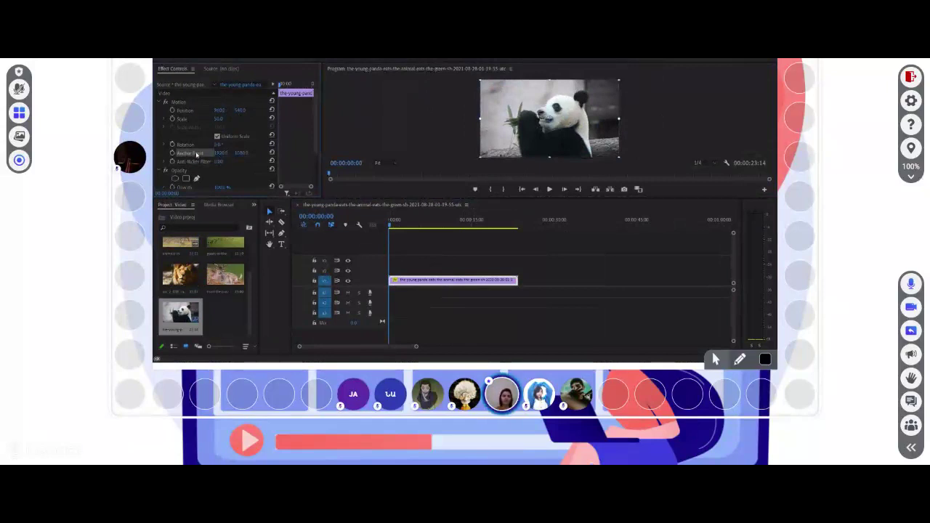
{"action": "left_click_drag", "start_coordinate": [550, 118], "coordinate": [553, 125]}
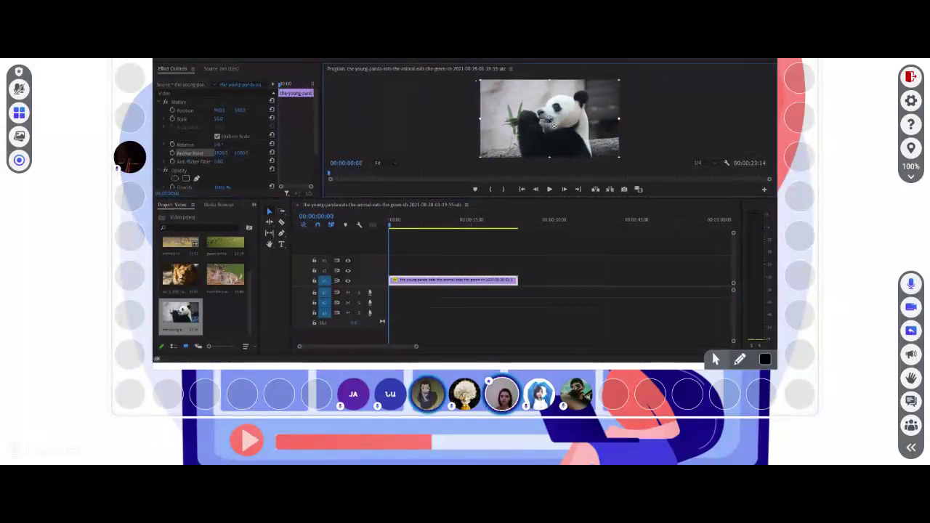
{"action": "left_click_drag", "start_coordinate": [551, 129], "coordinate": [531, 119]}
{"action": "left_click_drag", "start_coordinate": [534, 114], "coordinate": [537, 120]}
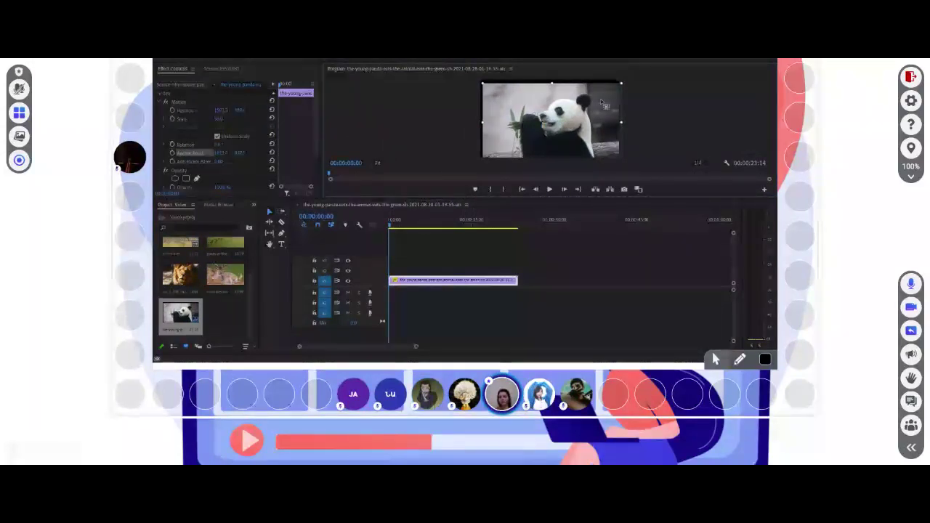
{"action": "mouse_move", "coordinate": [217, 153]}
{"action": "left_mouse_down"}
{"action": "mouse_move", "coordinate": [211, 157]}
{"action": "mouse_move", "coordinate": [226, 151]}
{"action": "left_mouse_up"}
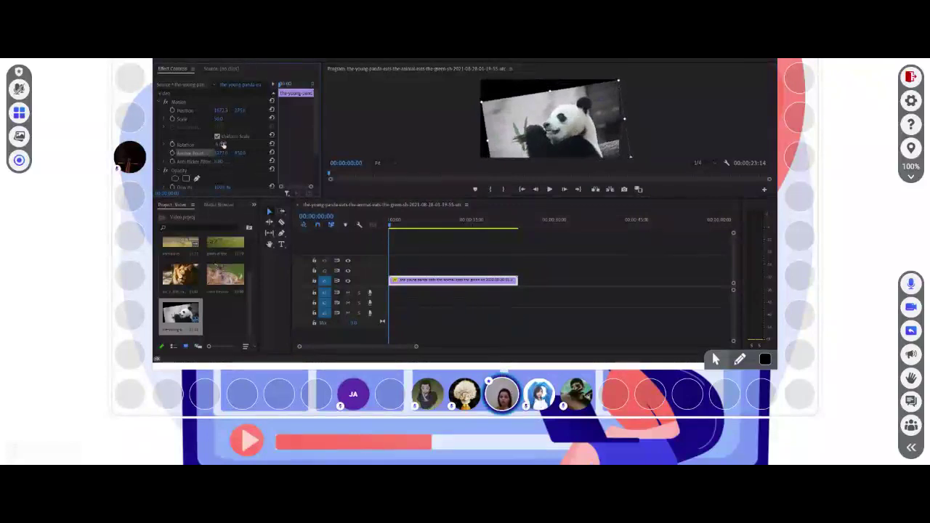
{"action": "left_click_drag", "start_coordinate": [222, 146], "coordinate": [223, 144]}
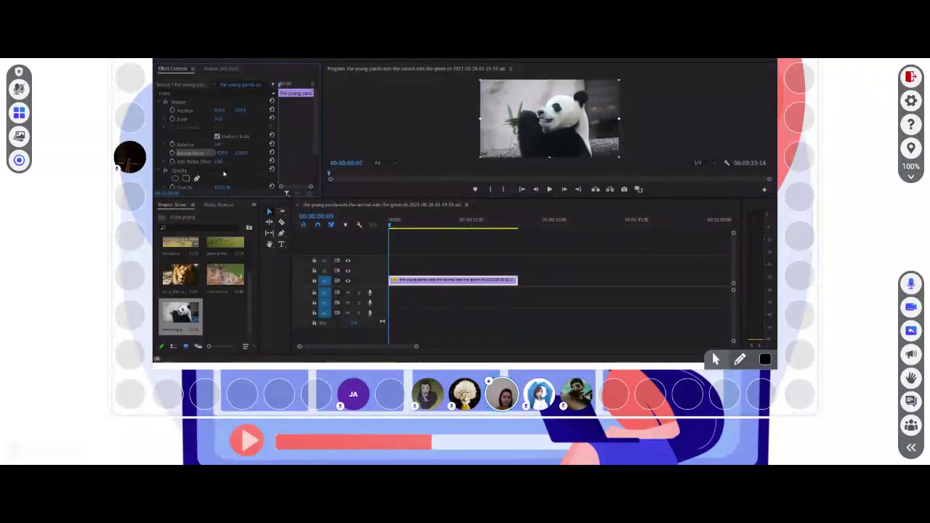
- Scrub the panda clip's Opacity down and back to 100%
{"action": "scroll", "coordinate": [206, 169], "scroll_direction": "down", "scroll_amount": 1}
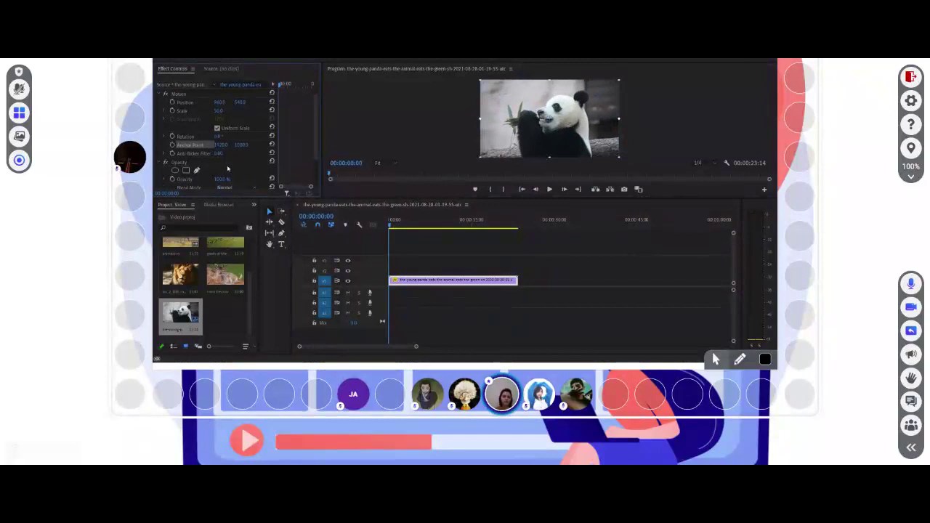
{"action": "left_click_drag", "start_coordinate": [222, 179], "coordinate": [265, 179]}
{"action": "mouse_move", "coordinate": [225, 181]}
{"action": "left_mouse_down"}
{"action": "mouse_move", "coordinate": [217, 181]}
{"action": "mouse_move", "coordinate": [235, 184]}
{"action": "left_mouse_up"}
{"action": "scroll", "coordinate": [203, 171], "scroll_direction": "down", "scroll_amount": 4}
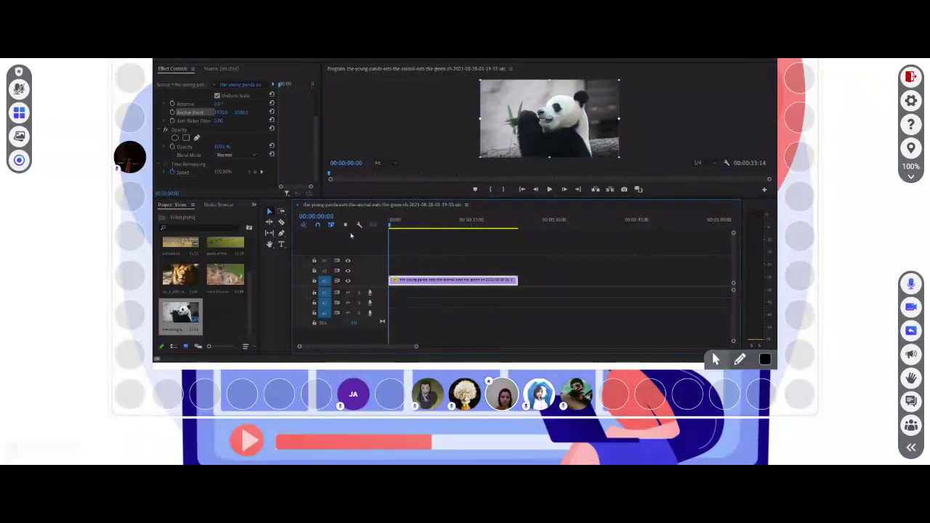
- Split the panda clip on V1 with the Razor tool just after its start
{"action": "left_click", "coordinate": [282, 222]}
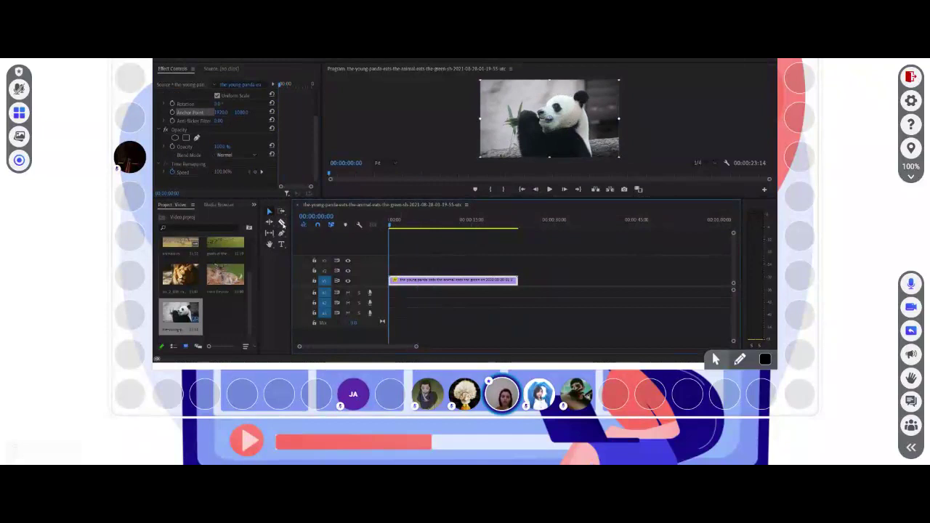
{"action": "left_click", "coordinate": [279, 231]}
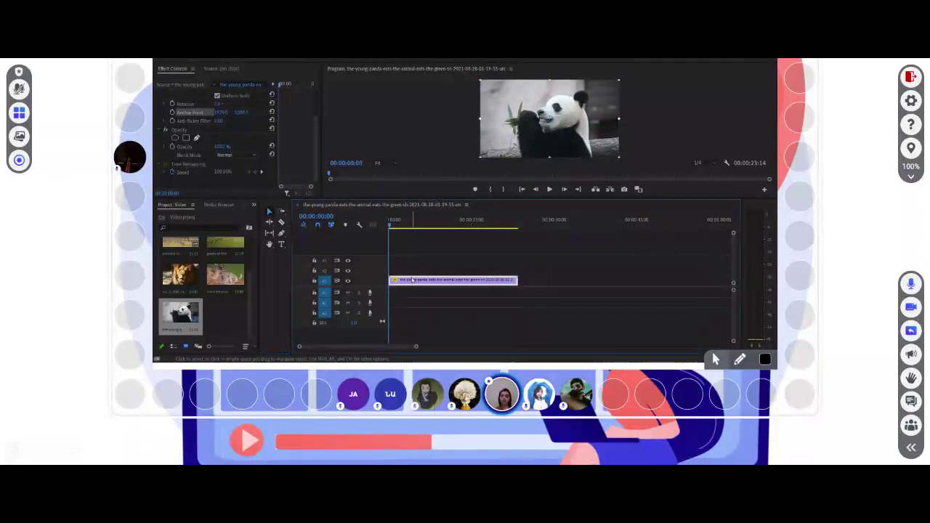
{"action": "left_click", "coordinate": [415, 268]}
{"action": "left_click", "coordinate": [281, 221]}
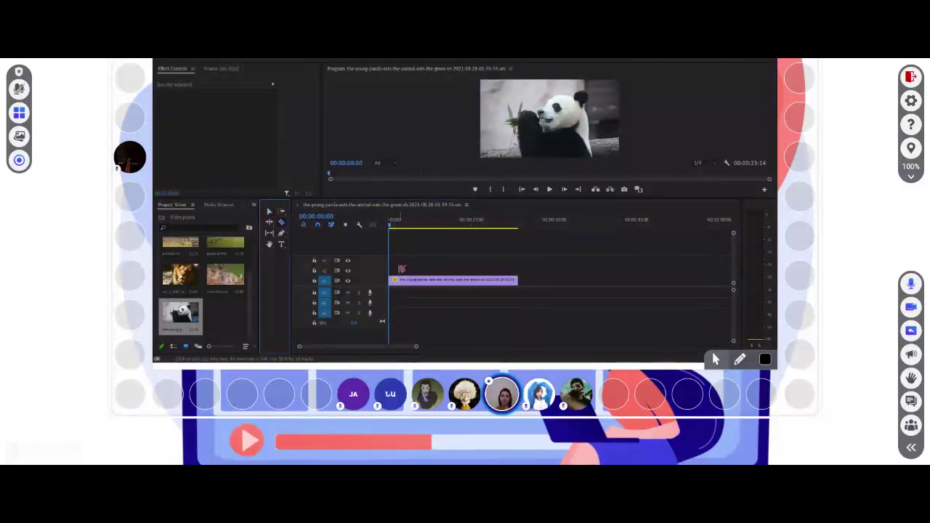
{"action": "left_click", "coordinate": [404, 279]}
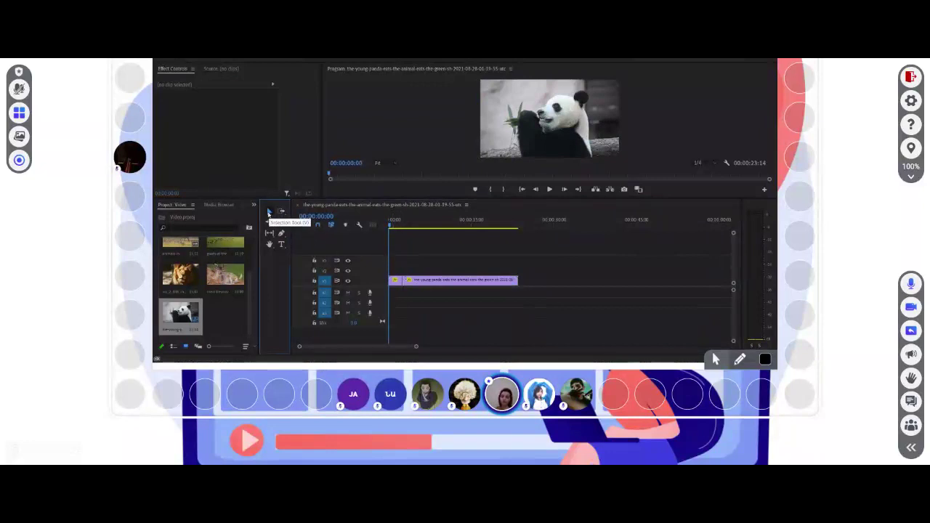
- Move the second panda piece right, make another Razor cut, then undo
{"action": "left_click", "coordinate": [268, 212]}
{"action": "left_click_drag", "start_coordinate": [451, 280], "coordinate": [495, 280]}
{"action": "left_click", "coordinate": [282, 221]}
{"action": "left_click", "coordinate": [462, 280]}
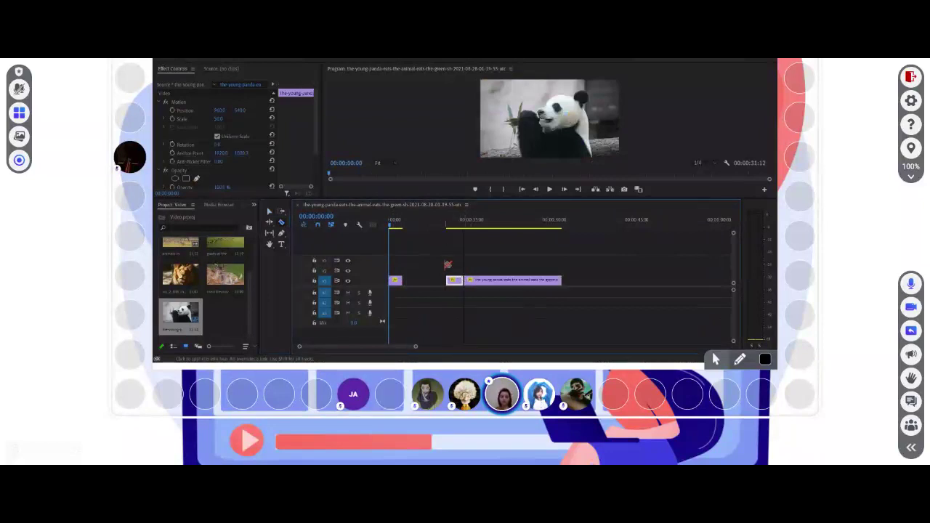
{"action": "key", "text": "ctrl+z"}
{"action": "key", "text": "ctrl+z"}
{"action": "key", "text": "ctrl+z"}
{"action": "key", "text": "ctrl+z"}
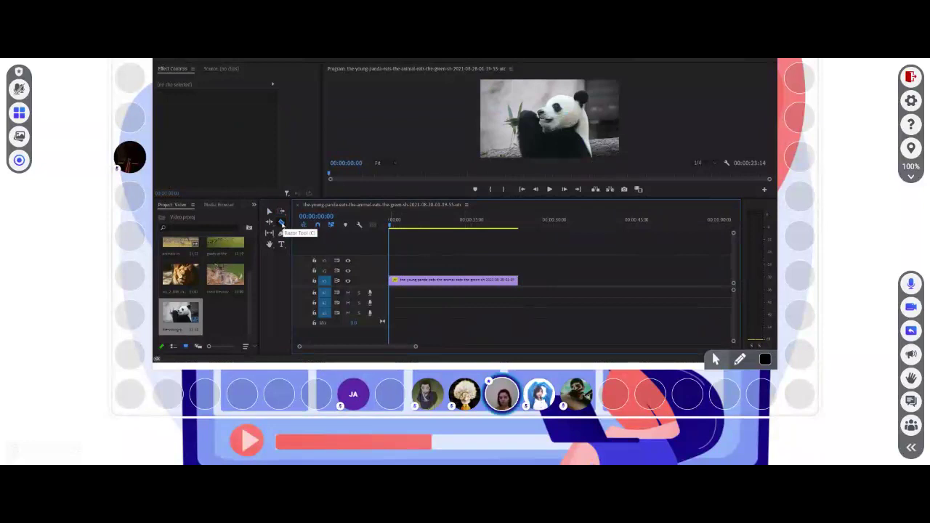
- Split the panda clip again, shift the later piece, then undo the move and cut
{"action": "left_click", "coordinate": [281, 223]}
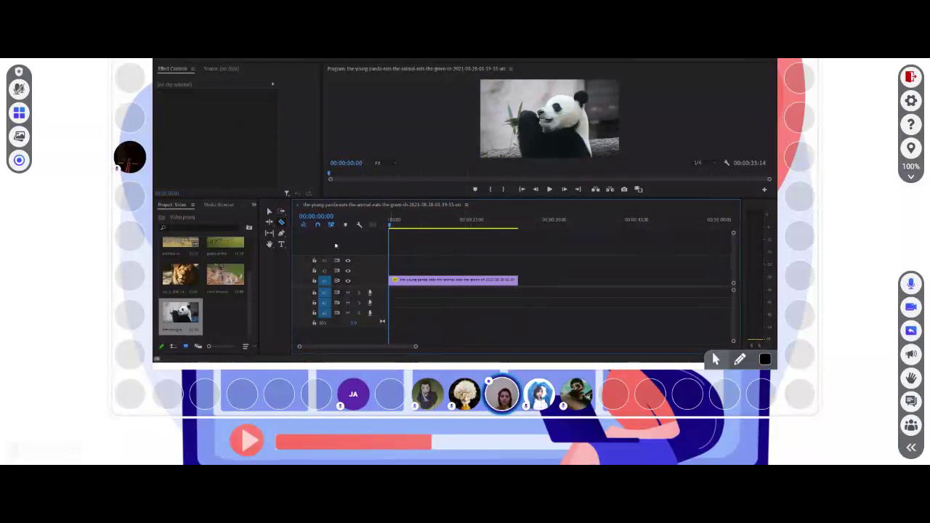
{"action": "left_click", "coordinate": [406, 280]}
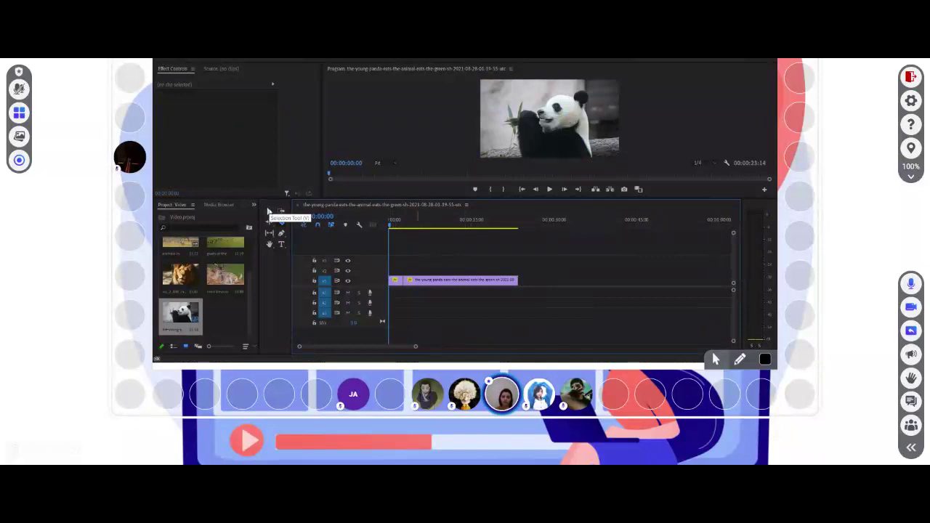
{"action": "left_click", "coordinate": [268, 212]}
{"action": "left_click_drag", "start_coordinate": [425, 280], "coordinate": [435, 280]}
{"action": "key", "text": "ctrl+z"}
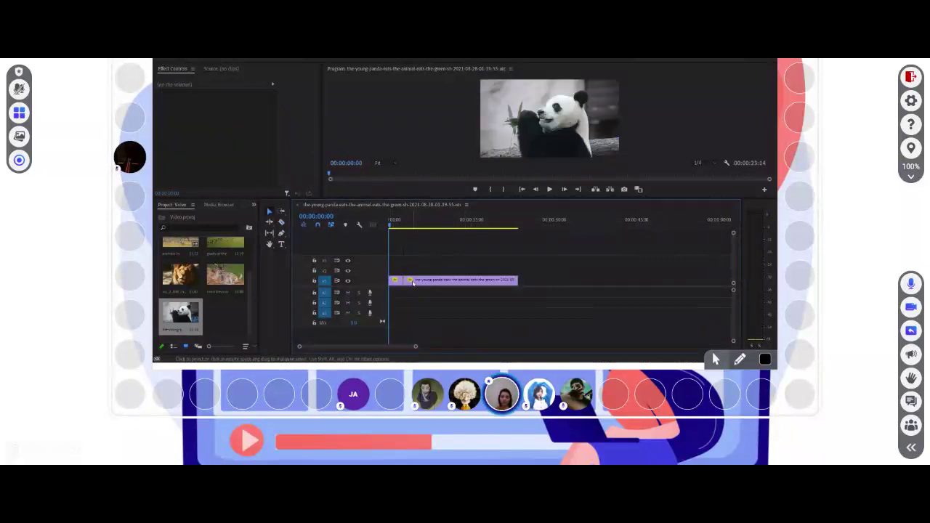
{"action": "key", "text": "ctrl+z"}
- Make two trial cuts near the panda clip's start and nudge the piece after them
{"action": "left_click", "coordinate": [405, 280]}
{"action": "left_click", "coordinate": [432, 280]}
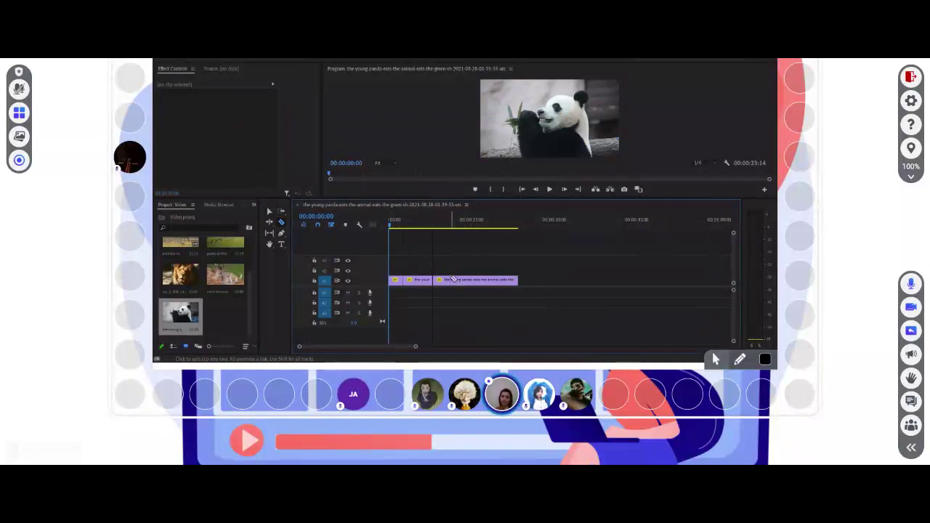
{"action": "key", "text": "v"}
{"action": "left_click_drag", "start_coordinate": [453, 279], "coordinate": [455, 283]}
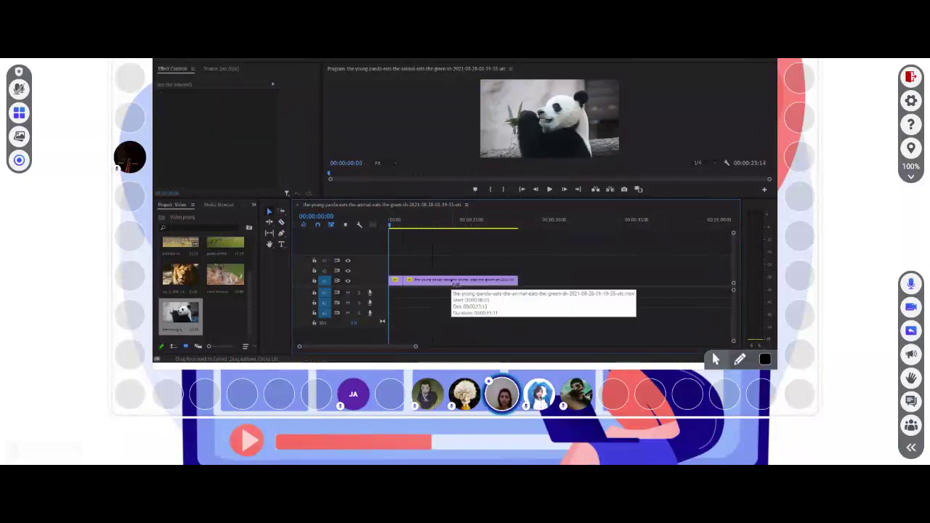
{"action": "left_click", "coordinate": [434, 281]}
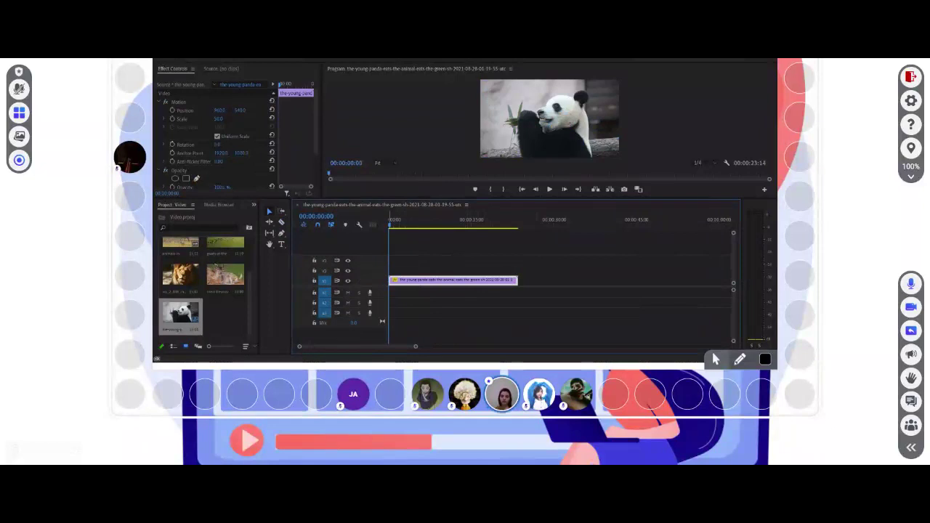
- Bring up Add Tracks from a track header, close it, and deselect the panda clip
{"action": "right_click", "coordinate": [349, 270]}
{"action": "left_click", "coordinate": [460, 232]}
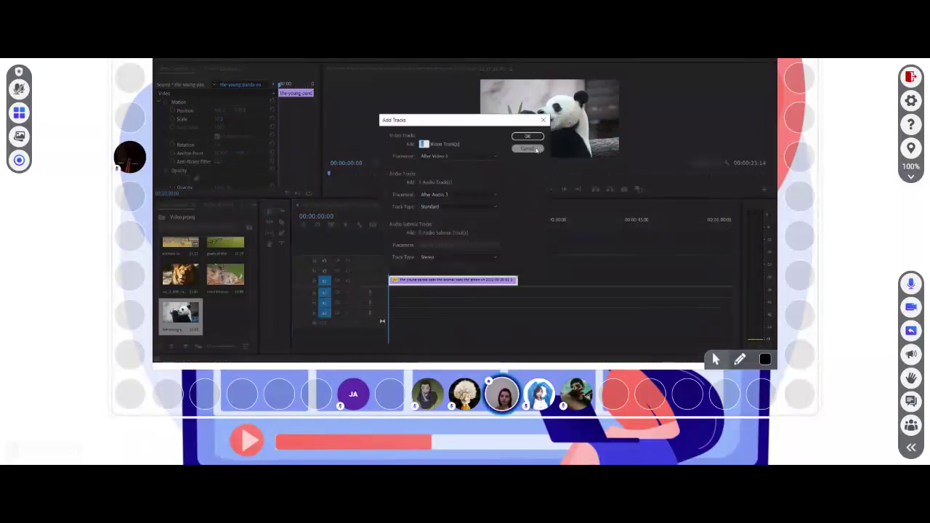
{"action": "left_click", "coordinate": [536, 148]}
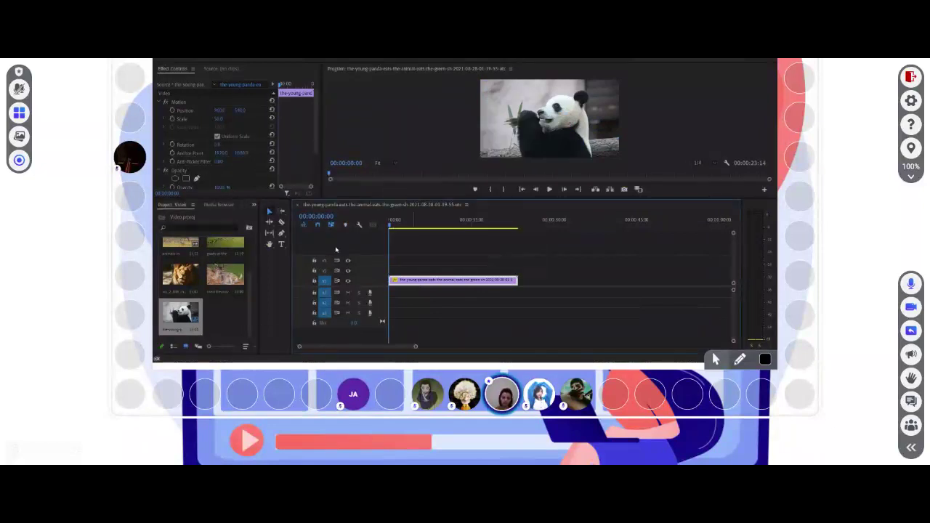
{"action": "left_click", "coordinate": [420, 251]}
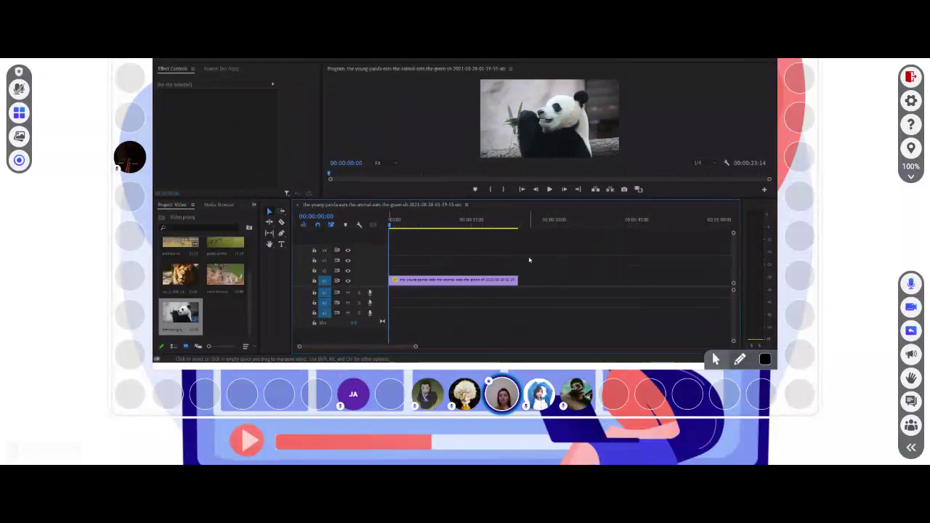
{"action": "key", "text": "minus"}
{"action": "key", "text": "minus"}
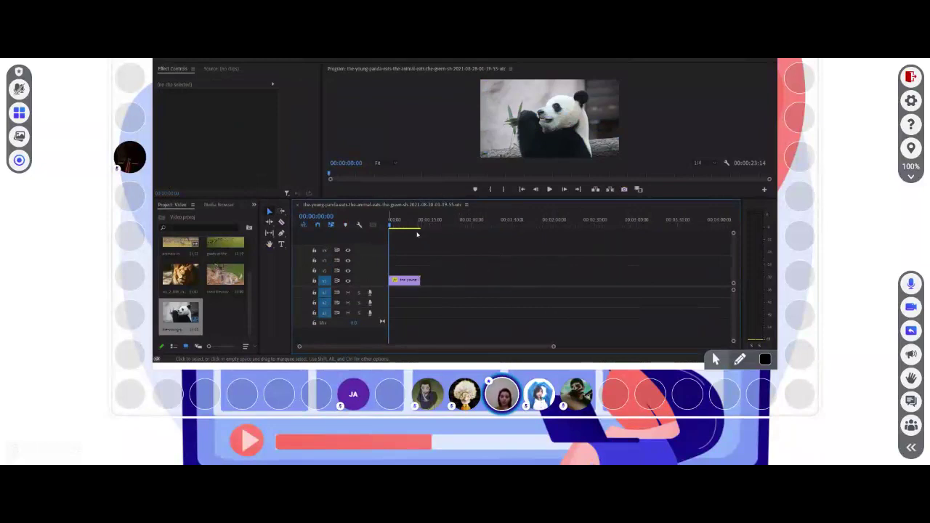
{"action": "left_click", "coordinate": [412, 226]}
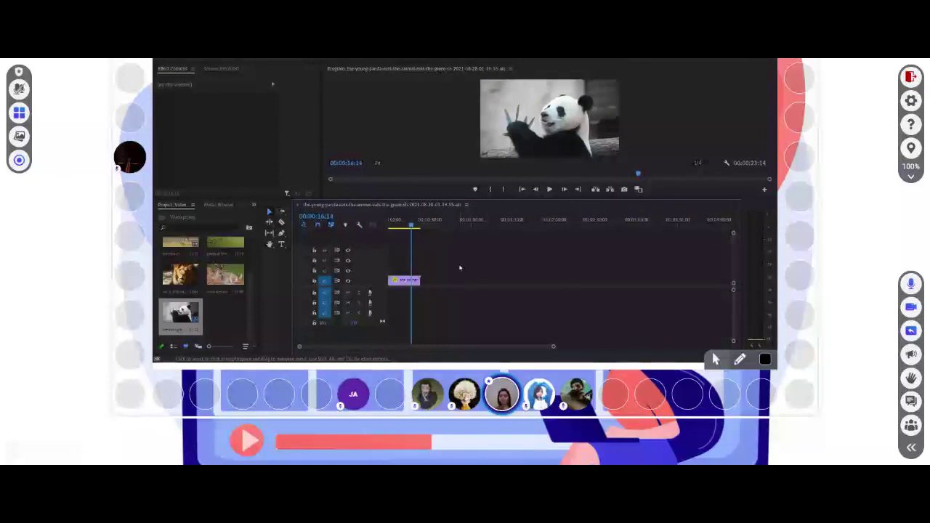
{"action": "left_click_drag", "start_coordinate": [414, 221], "coordinate": [431, 221]}
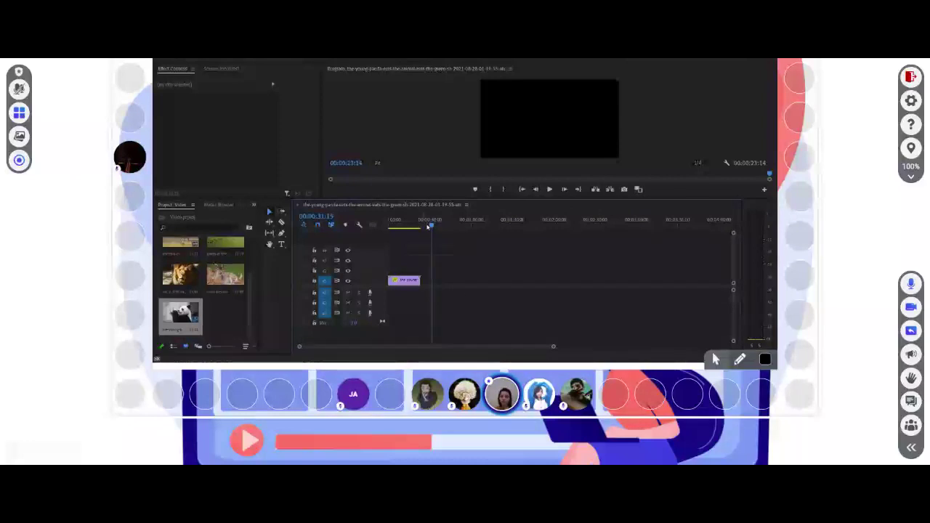
{"action": "left_click", "coordinate": [395, 221]}
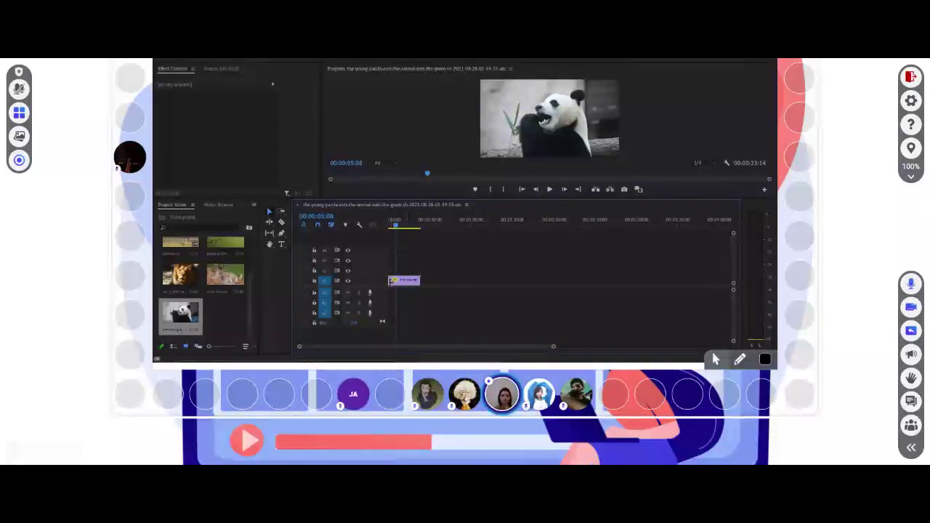
- Place the deer clip on V1 after the panda, then test its Scale and undo
{"action": "left_click_drag", "start_coordinate": [225, 275], "coordinate": [429, 283]}
{"action": "key", "text": "Down"}
{"action": "left_click", "coordinate": [433, 280]}
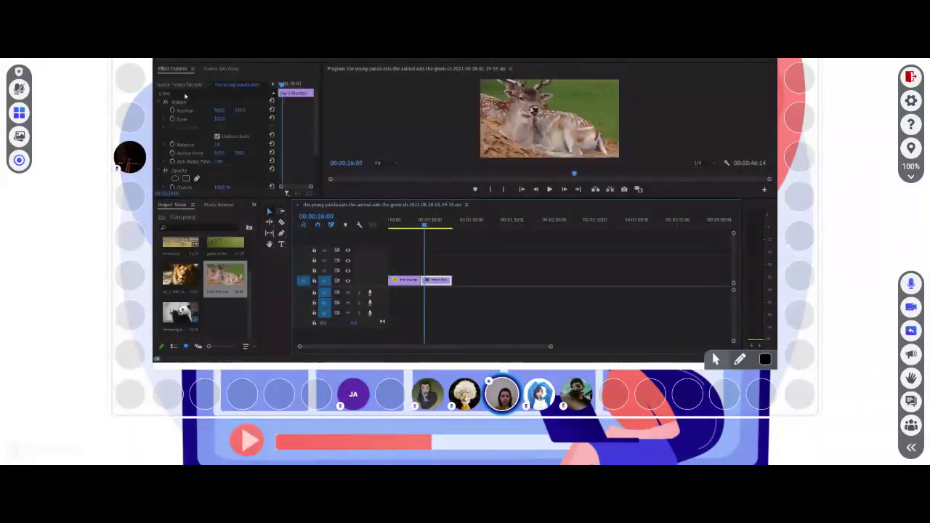
{"action": "left_click_drag", "start_coordinate": [218, 120], "coordinate": [281, 137]}
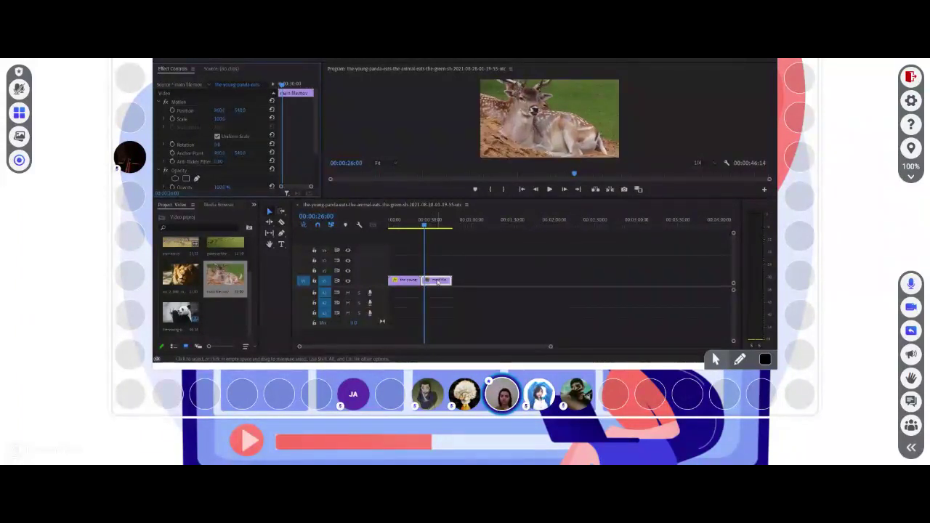
{"action": "left_click_drag", "start_coordinate": [218, 119], "coordinate": [210, 125]}
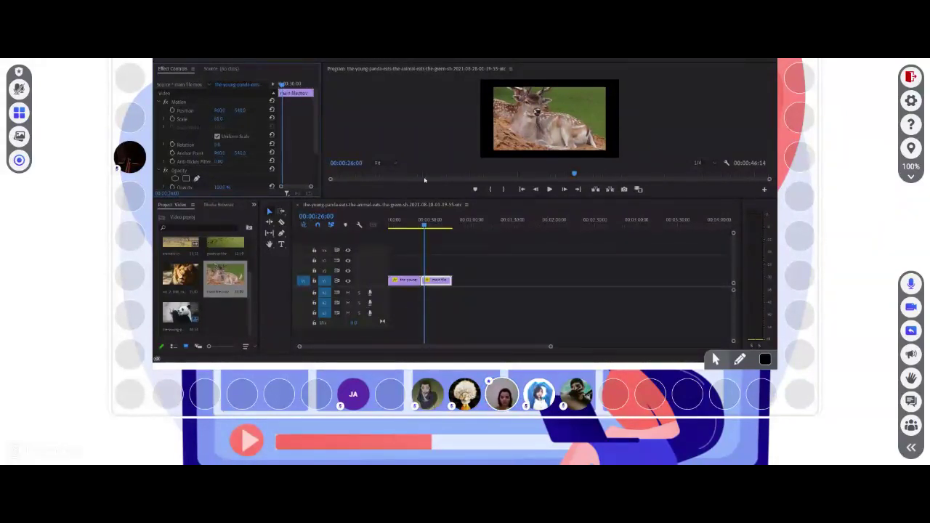
{"action": "key", "text": "ctrl+z"}
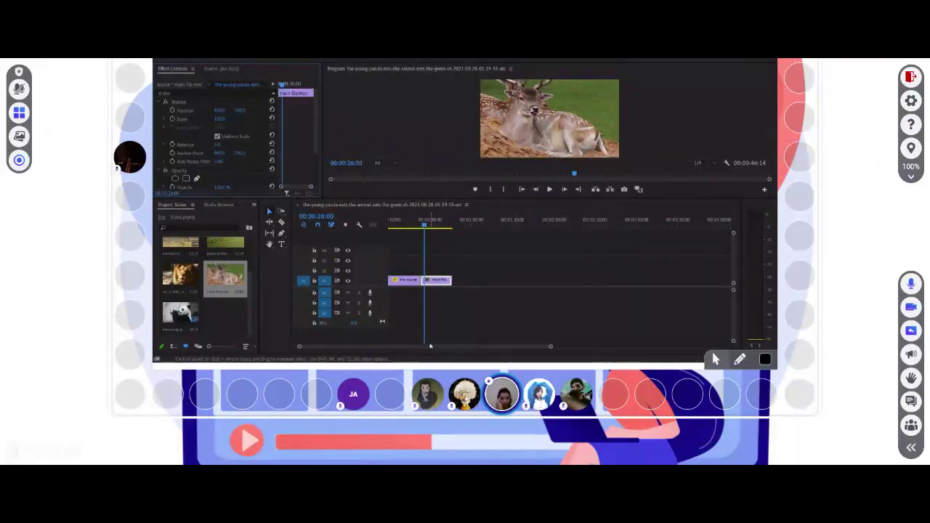
- Play the sequence from 00:00:22:19 across the panda-to-deer cut
{"action": "left_click", "coordinate": [419, 226]}
{"action": "left_click_drag", "start_coordinate": [419, 226], "coordinate": [415, 226]}
{"action": "key", "text": "space"}
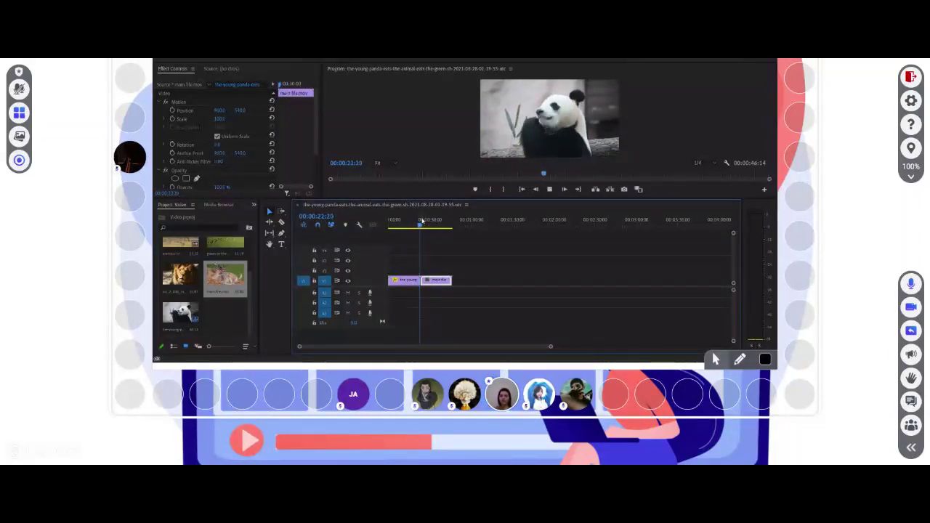
{"action": "key", "text": "space"}
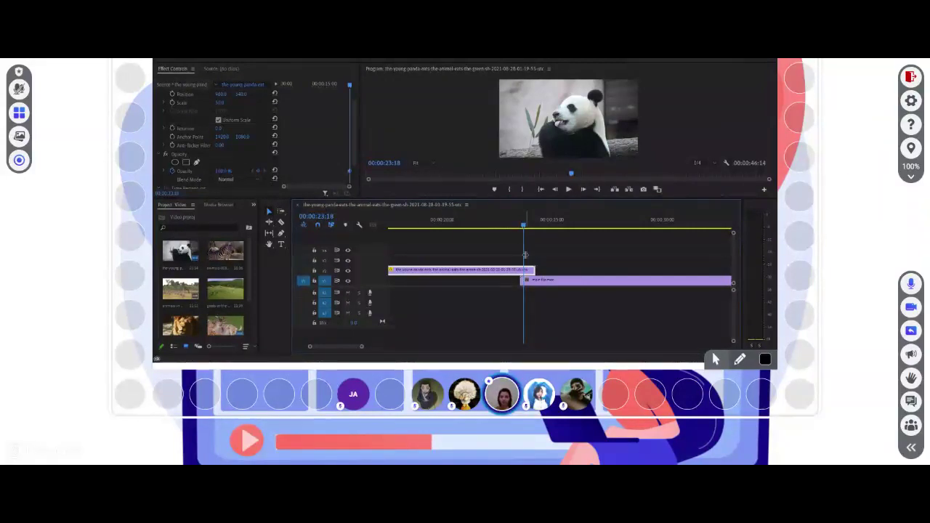
- Fade the panda clip out over the deer around 00:00:24:03 and play back the fade from 23:18
{"action": "left_click_drag", "start_coordinate": [523, 228], "coordinate": [527, 226]}
{"action": "left_click_drag", "start_coordinate": [529, 226], "coordinate": [532, 225]}
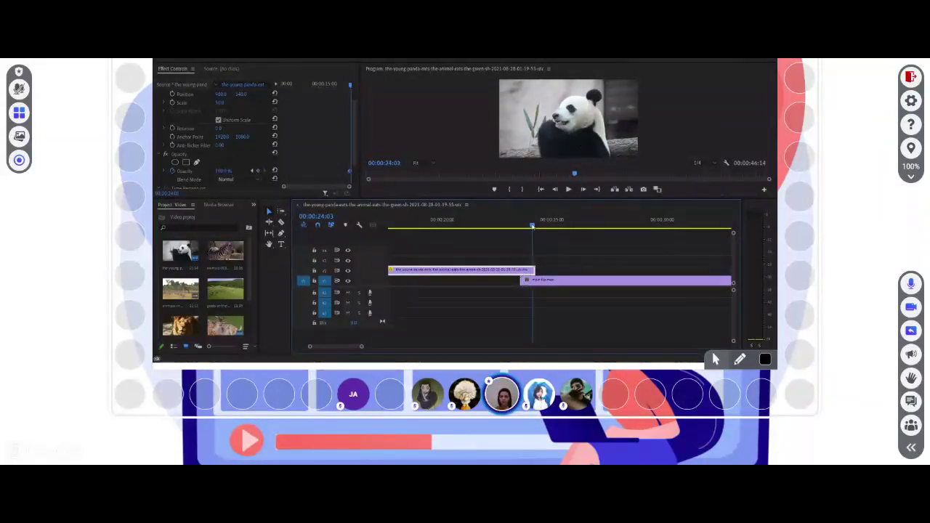
{"action": "left_click_drag", "start_coordinate": [222, 171], "coordinate": [179, 178]}
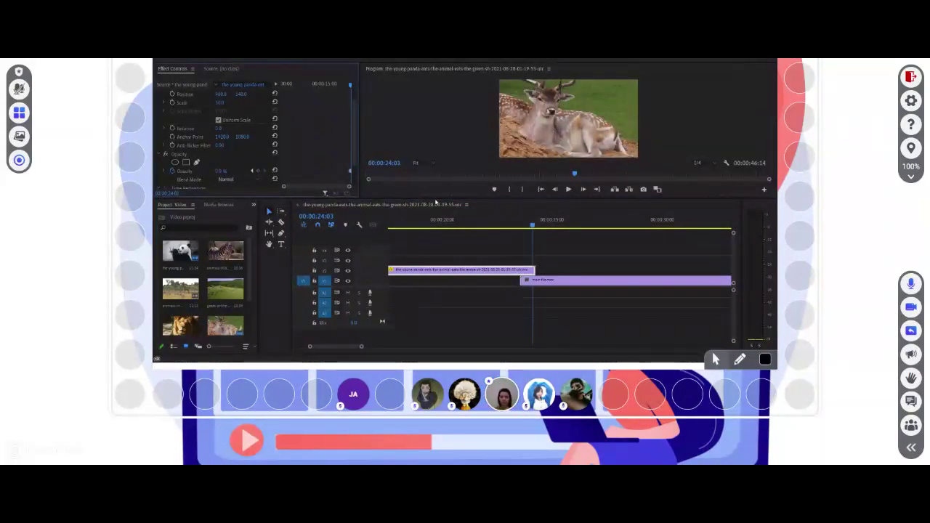
{"action": "left_click_drag", "start_coordinate": [350, 86], "coordinate": [348, 90]}
{"action": "key", "text": "space"}
{"action": "key", "text": "space"}
- Select the main file.mov clip at 21:14 and move the preview to the deer at 00:00:24:01
{"action": "left_click_drag", "start_coordinate": [349, 85], "coordinate": [343, 85]}
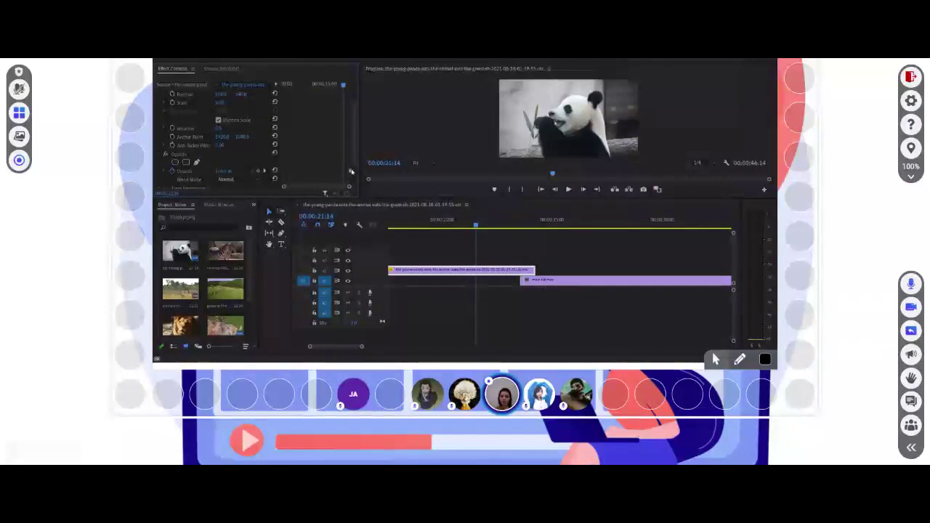
{"action": "left_click", "coordinate": [535, 284]}
{"action": "left_click_drag", "start_coordinate": [519, 226], "coordinate": [530, 226]}
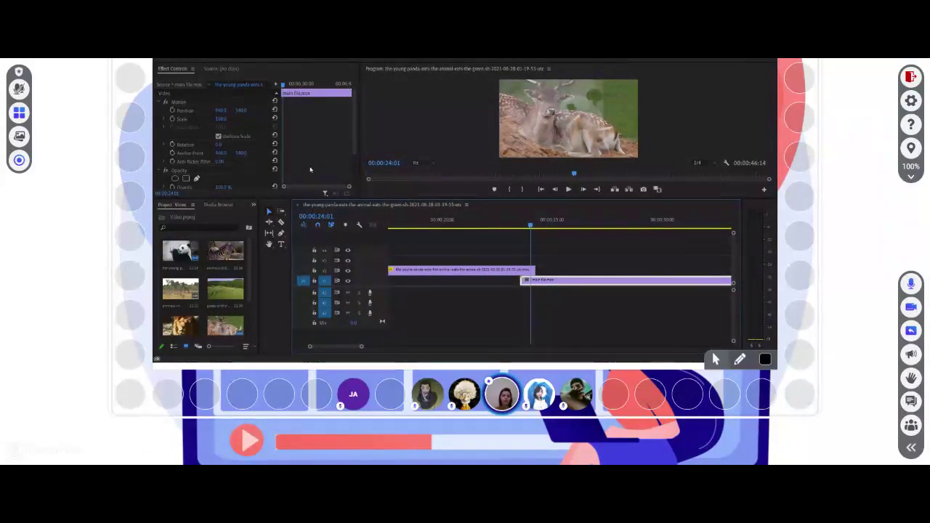
- Select the upper panda clip on V2 to show its Scale 50.0 motion settings in Effect Controls
{"action": "scroll", "coordinate": [309, 169], "scroll_direction": "down", "scroll_amount": 2}
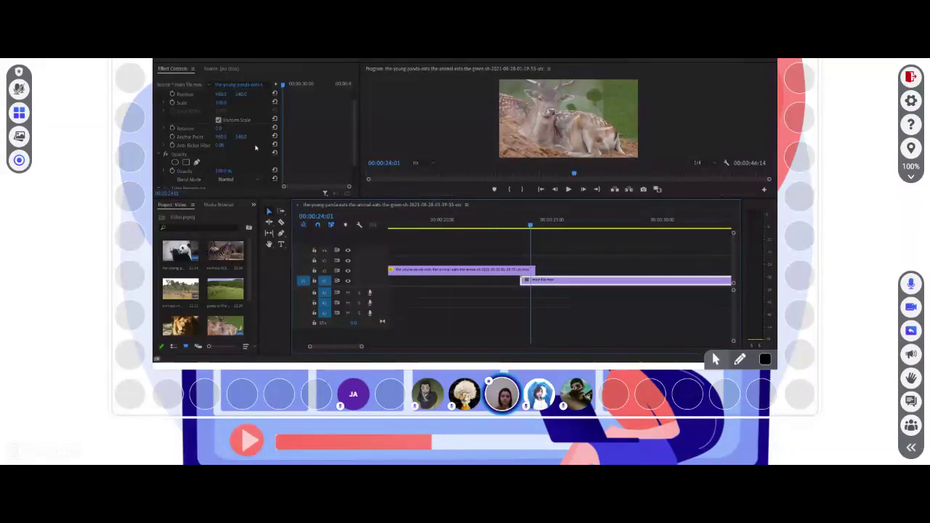
{"action": "scroll", "coordinate": [233, 141], "scroll_direction": "up", "scroll_amount": 2}
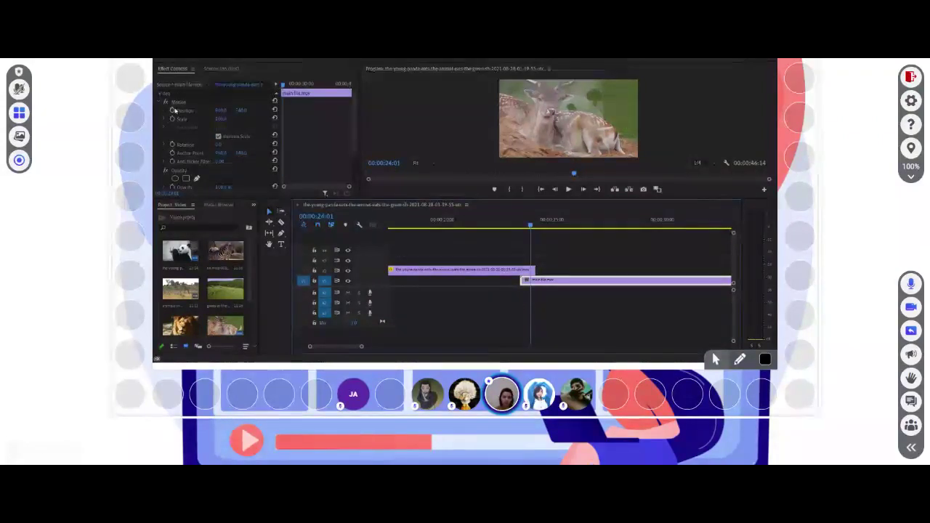
{"action": "left_click", "coordinate": [504, 226]}
{"action": "left_click", "coordinate": [472, 270]}
{"action": "scroll", "coordinate": [338, 147], "scroll_direction": "down", "scroll_amount": 3}
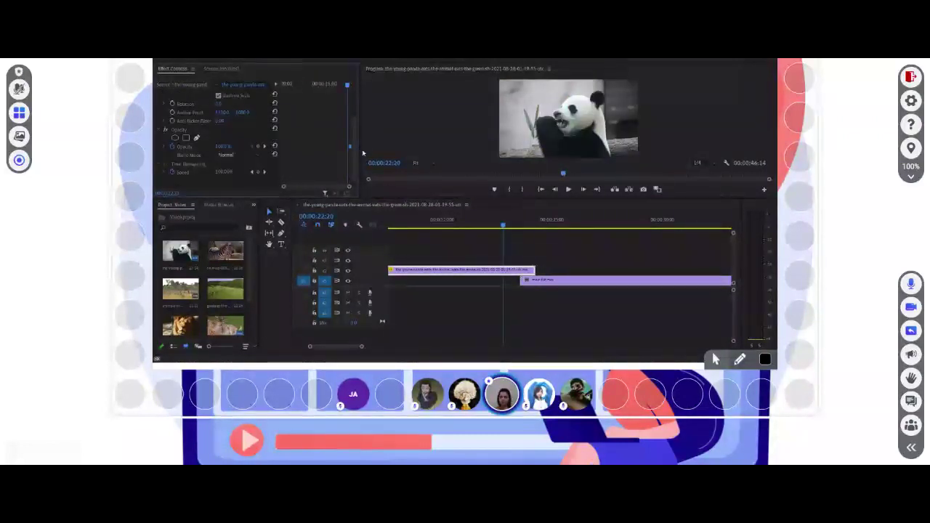
{"action": "scroll", "coordinate": [556, 221], "scroll_direction": "left", "scroll_amount": 1}
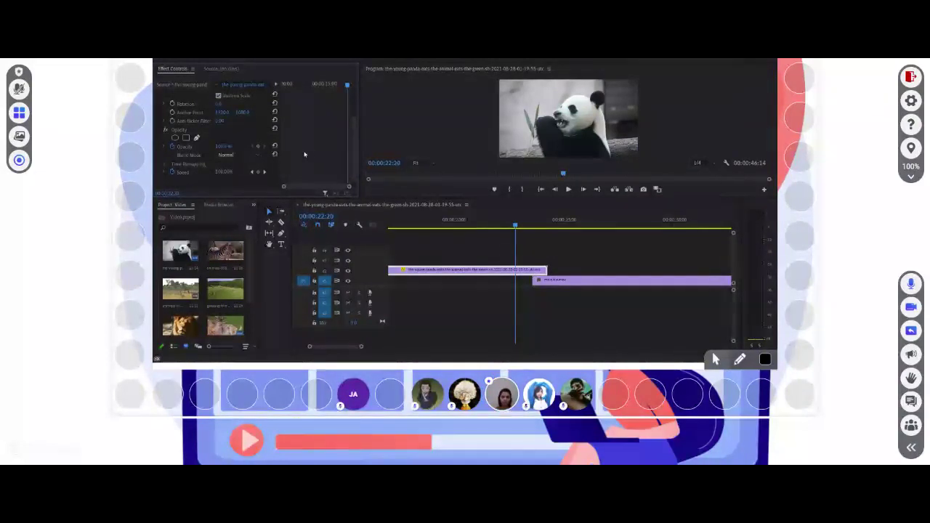
{"action": "scroll", "coordinate": [309, 154], "scroll_direction": "up", "scroll_amount": 3}
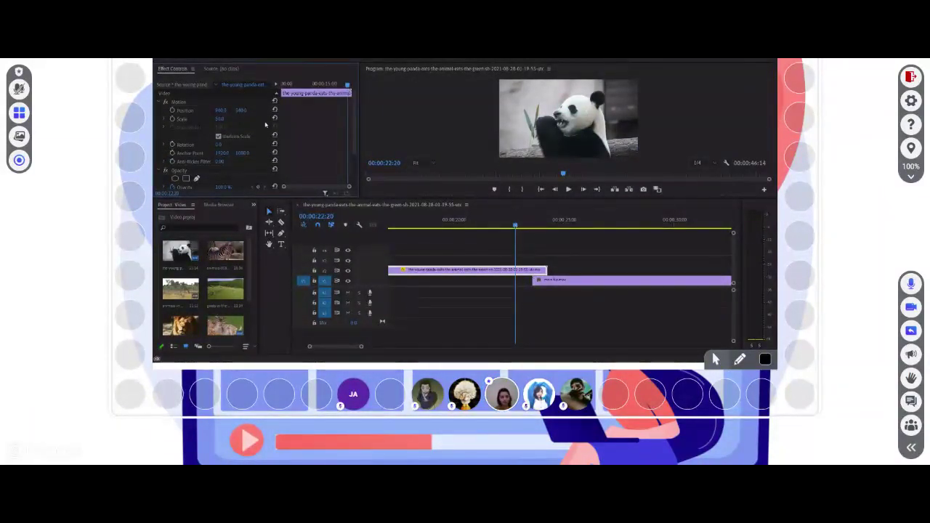
- Add panda Scale keyframes at 00:00:22:20 and 00:00:23:07, shrinking the panda at 23:07
{"action": "left_click_drag", "start_coordinate": [228, 122], "coordinate": [234, 119]}
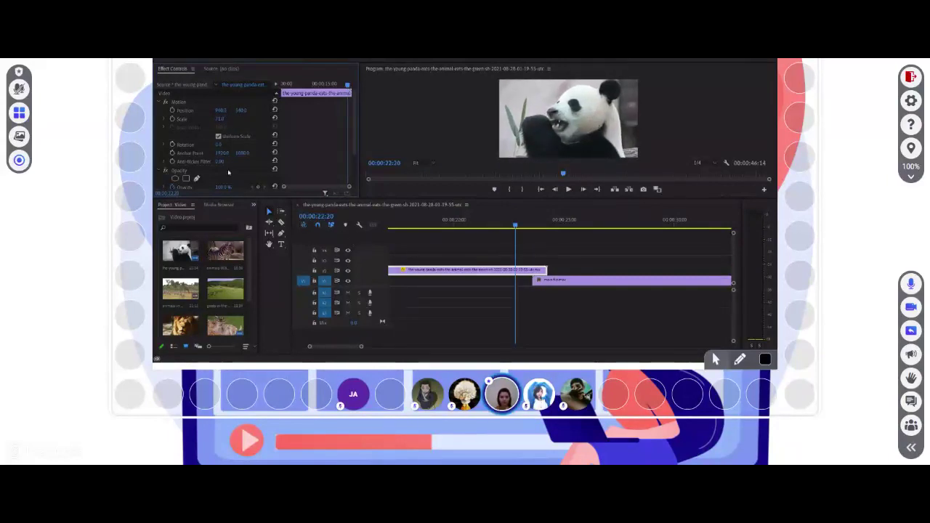
{"action": "left_click", "coordinate": [173, 120]}
{"action": "left_click", "coordinate": [519, 225]}
{"action": "left_click_drag", "start_coordinate": [519, 225], "coordinate": [525, 225]}
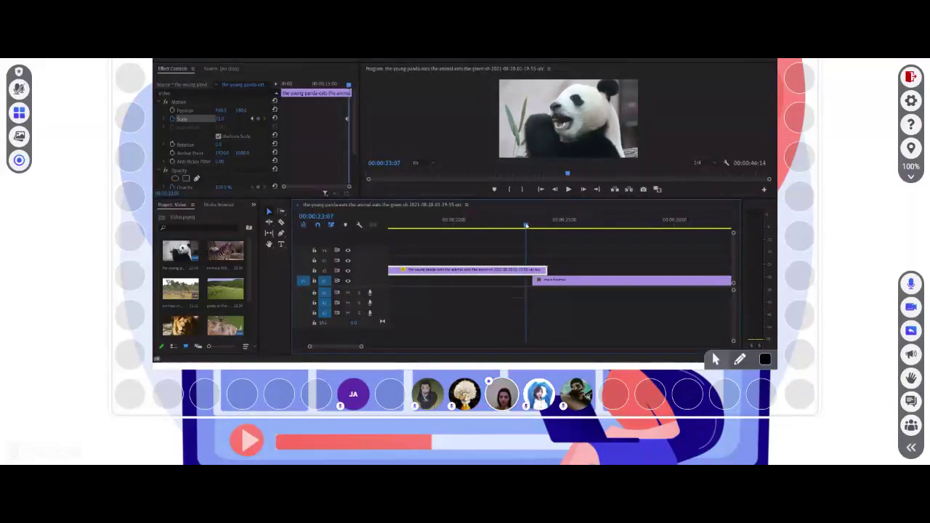
{"action": "left_click_drag", "start_coordinate": [219, 126], "coordinate": [209, 127]}
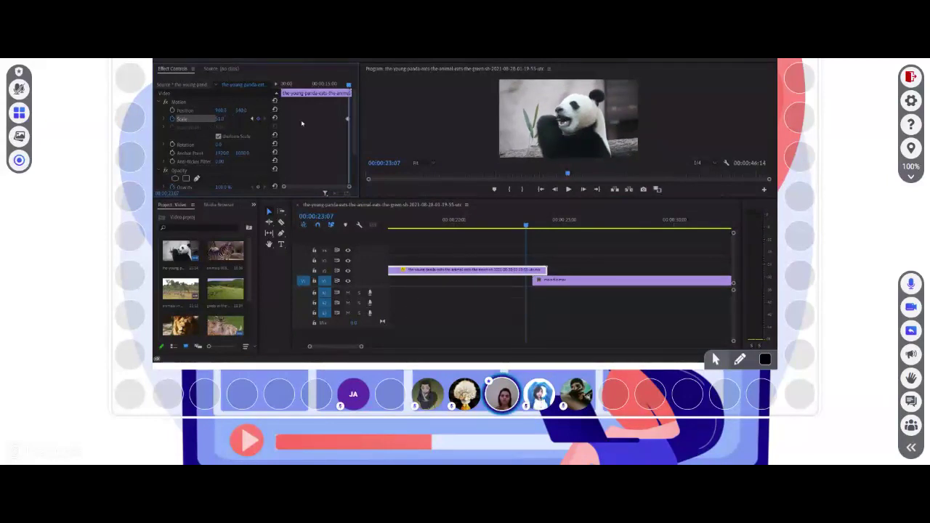
{"action": "left_click", "coordinate": [252, 121]}
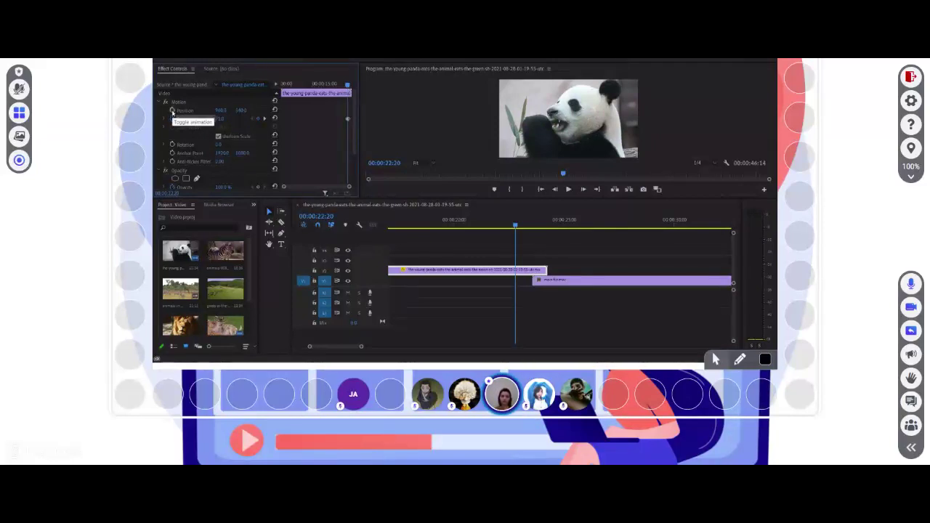
- Enable Position keyframing and step between the 22:20 and 23:07 keyframes
{"action": "left_click", "coordinate": [172, 110]}
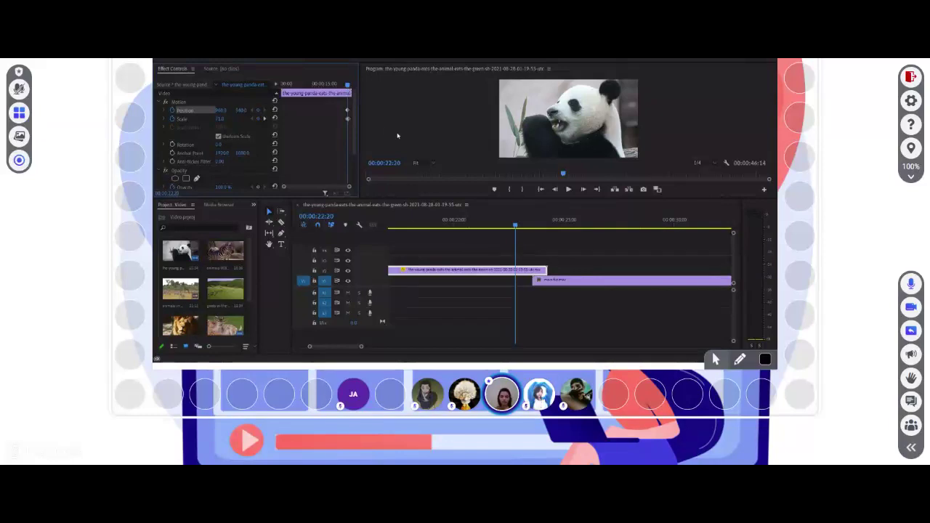
{"action": "left_click", "coordinate": [265, 118]}
{"action": "left_click", "coordinate": [253, 118]}
{"action": "left_click", "coordinate": [265, 119]}
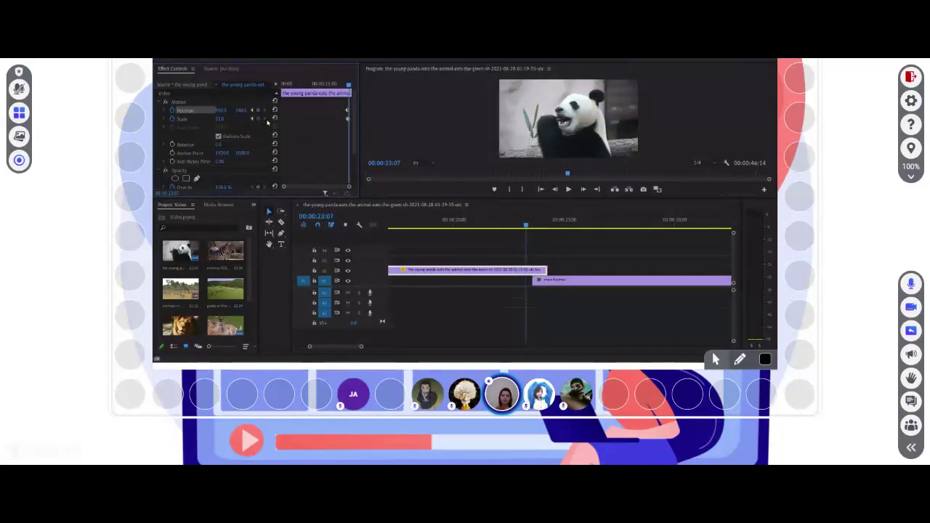
{"action": "left_click", "coordinate": [253, 119]}
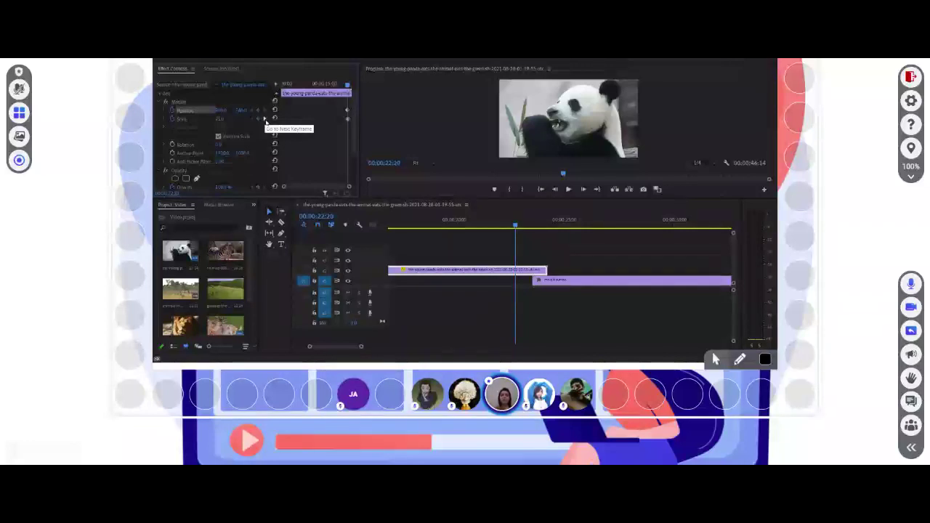
{"action": "left_click", "coordinate": [264, 118]}
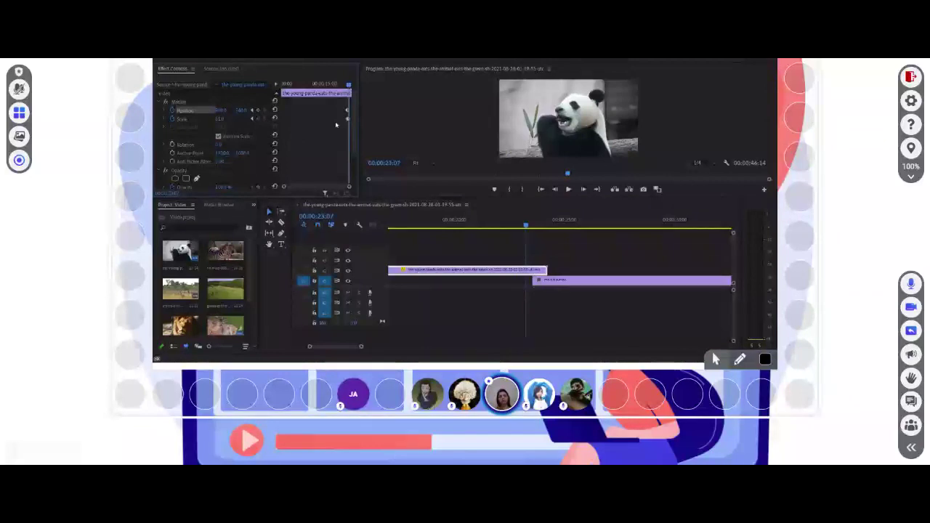
- Shift the panda's Position X rightward at 23:07, comparing against the 22:20 framing
{"action": "mouse_move", "coordinate": [220, 110]}
{"action": "left_mouse_down"}
{"action": "mouse_move", "coordinate": [242, 111]}
{"action": "mouse_move", "coordinate": [234, 115]}
{"action": "left_mouse_up"}
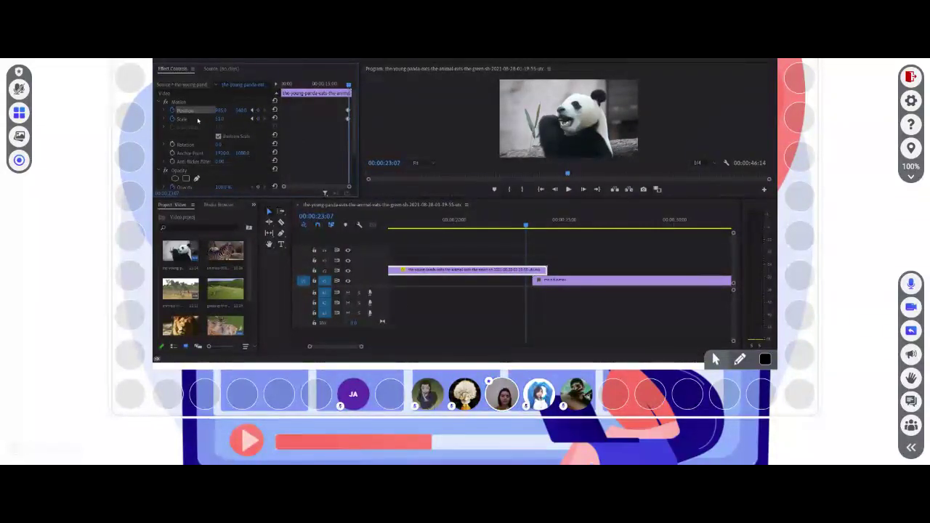
{"action": "left_click", "coordinate": [251, 120]}
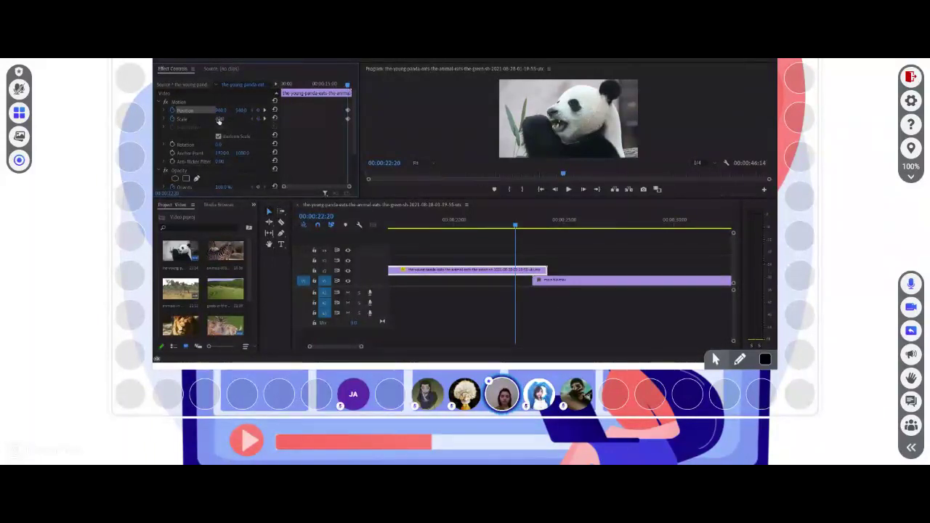
{"action": "left_click", "coordinate": [266, 120]}
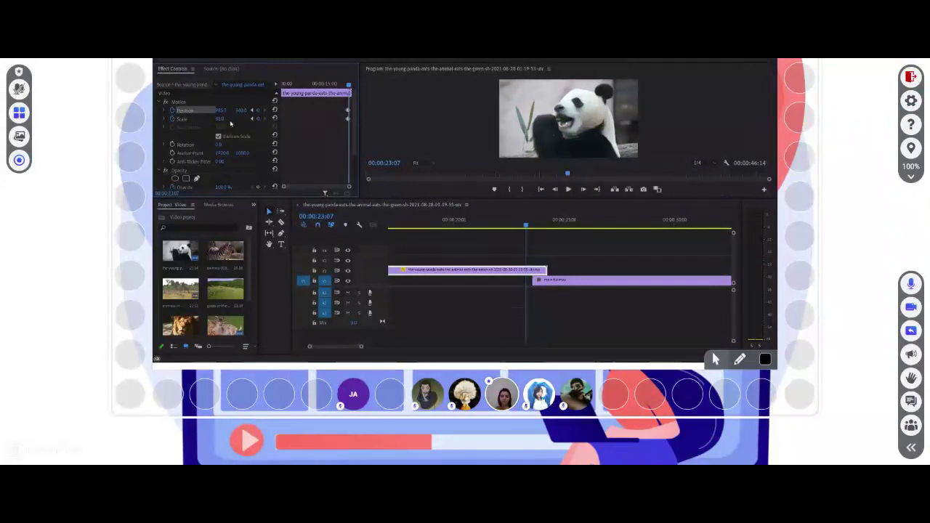
{"action": "left_click", "coordinate": [264, 110]}
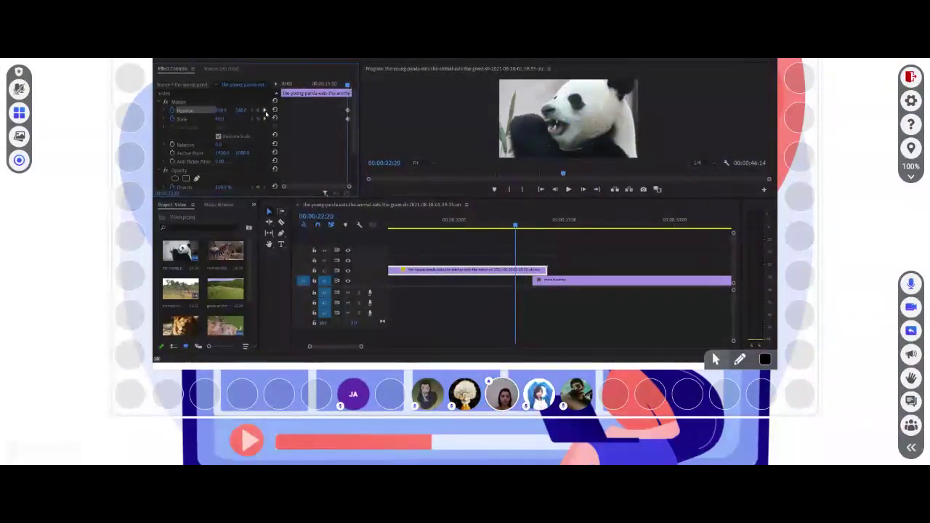
{"action": "left_click", "coordinate": [265, 109]}
{"action": "left_click_drag", "start_coordinate": [222, 112], "coordinate": [281, 116]}
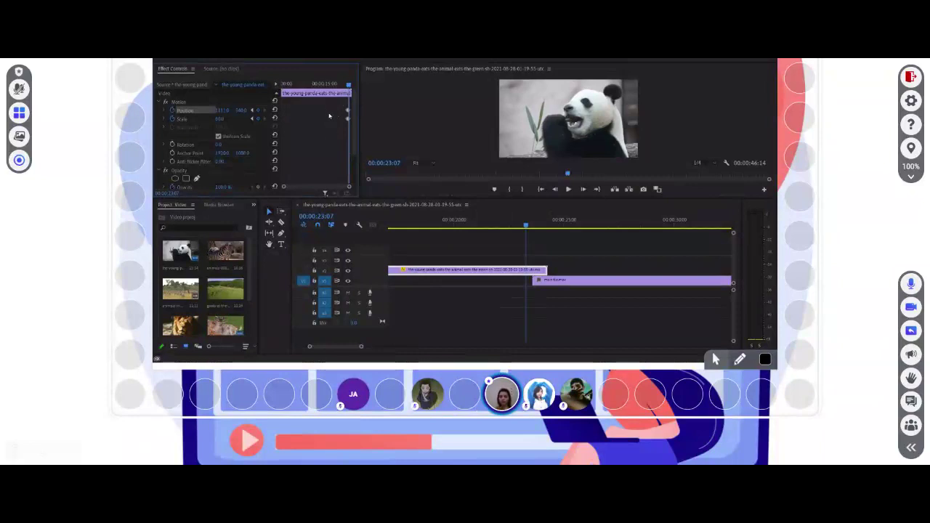
- Reselect the panda clip and drag its Scale and Position keyframes earlier, to around 00:00:21:11
{"action": "scroll", "coordinate": [332, 122], "scroll_direction": "down", "scroll_amount": 3}
{"action": "scroll", "coordinate": [334, 126], "scroll_direction": "down", "scroll_amount": 3}
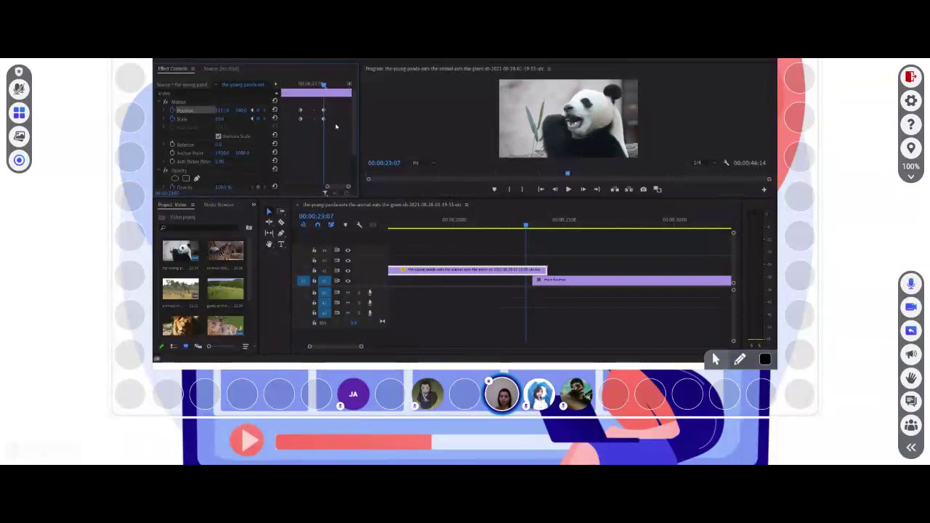
{"action": "scroll", "coordinate": [336, 126], "scroll_direction": "up", "scroll_amount": 5}
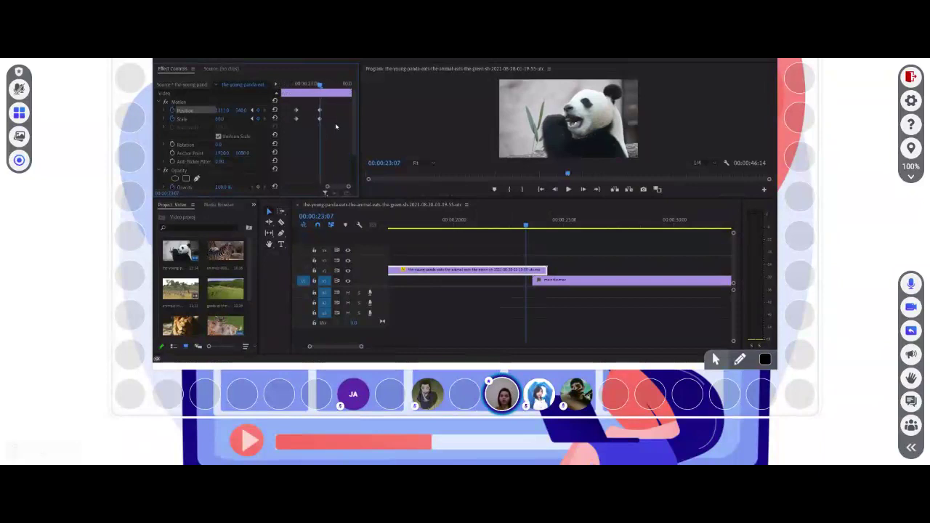
{"action": "scroll", "coordinate": [335, 126], "scroll_direction": "down", "scroll_amount": 3}
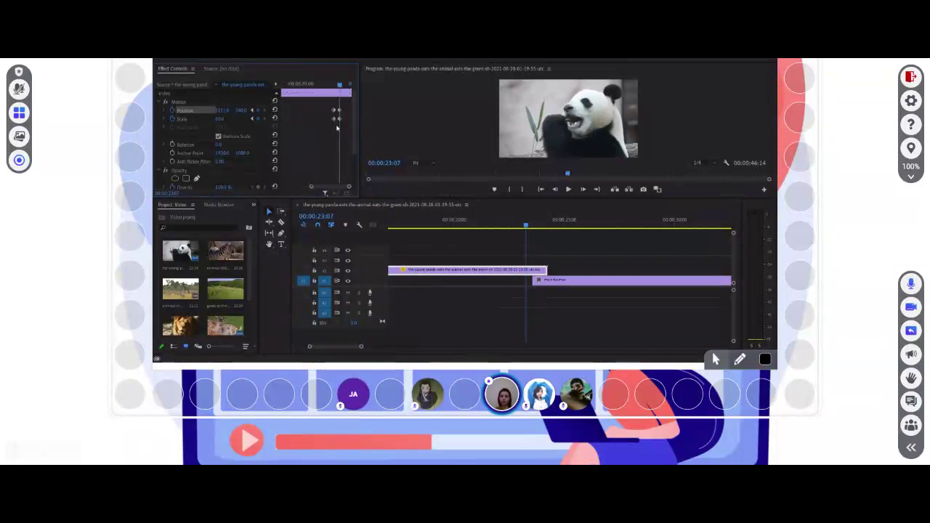
{"action": "left_click", "coordinate": [531, 242]}
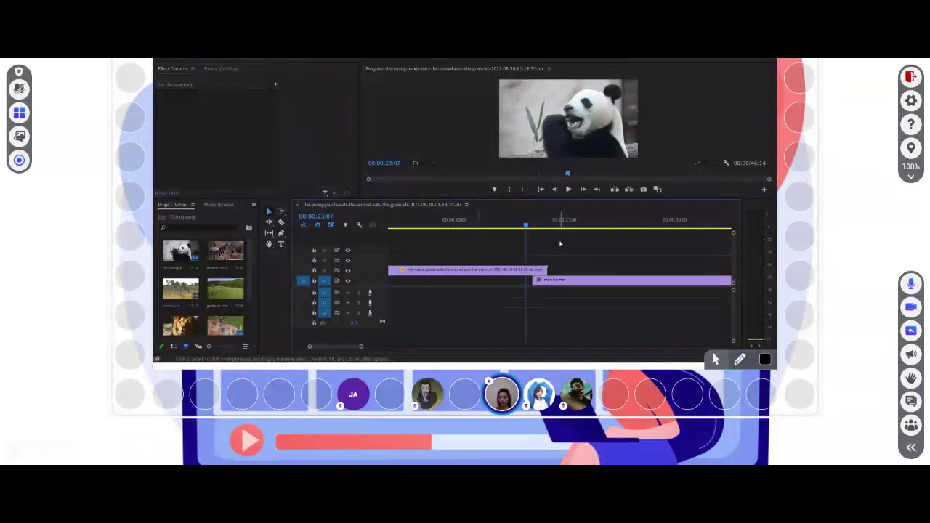
{"action": "scroll", "coordinate": [560, 243], "scroll_direction": "up", "scroll_amount": 3}
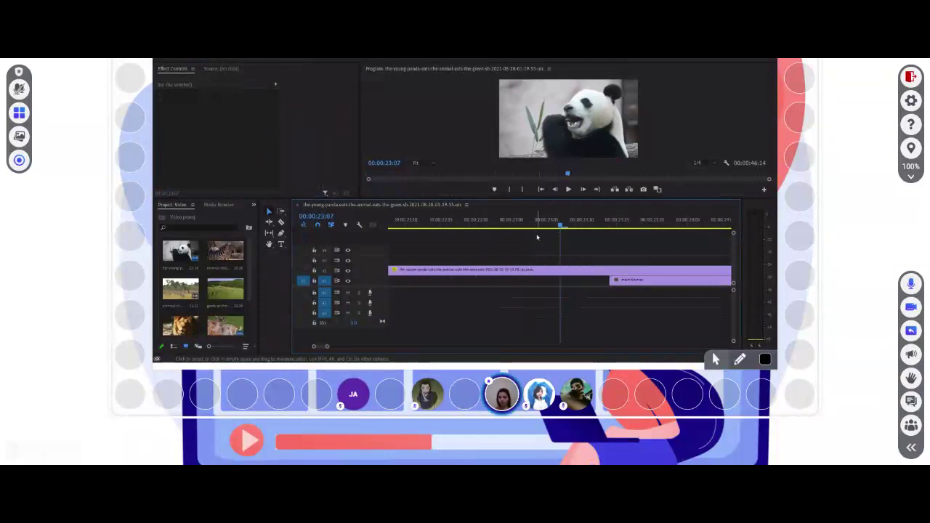
{"action": "scroll", "coordinate": [605, 266], "scroll_direction": "down", "scroll_amount": 3}
{"action": "scroll", "coordinate": [595, 268], "scroll_direction": "down", "scroll_amount": 2}
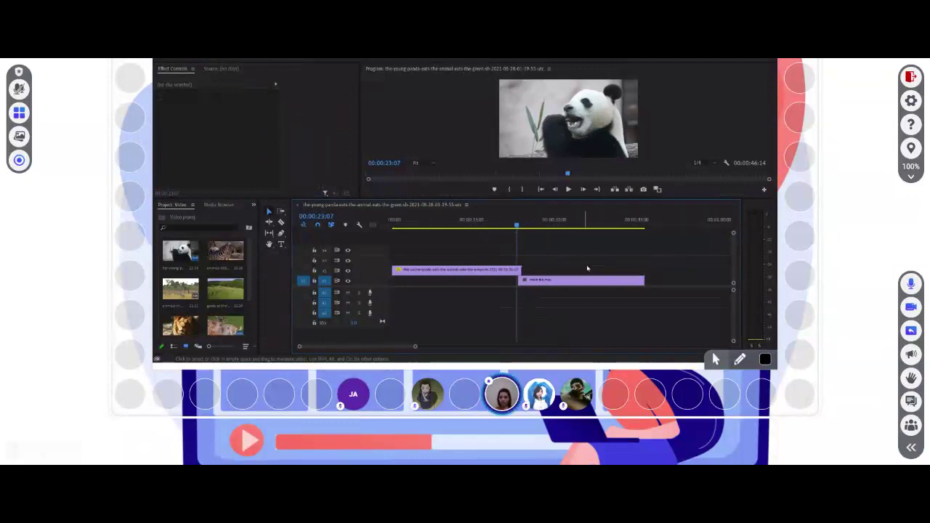
{"action": "left_click", "coordinate": [496, 269]}
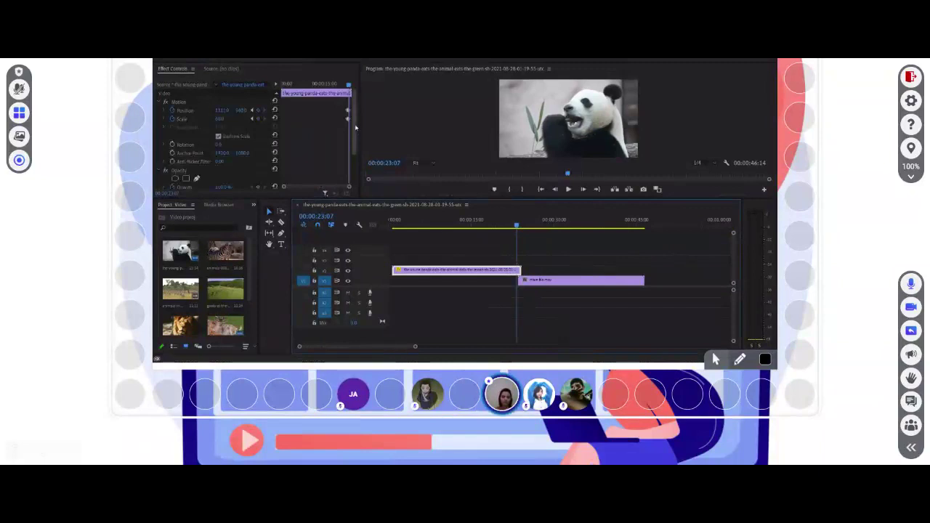
{"action": "scroll", "coordinate": [324, 120], "scroll_direction": "down", "scroll_amount": 2}
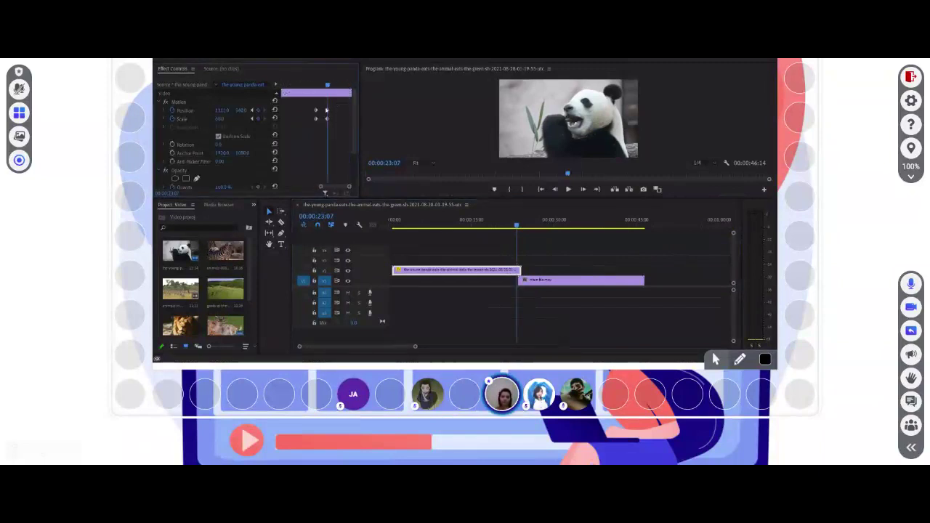
{"action": "left_click_drag", "start_coordinate": [315, 113], "coordinate": [287, 123]}
- Review the animation with J, L and K playback, ending on the panda at 21:22
{"action": "key", "text": "j"}
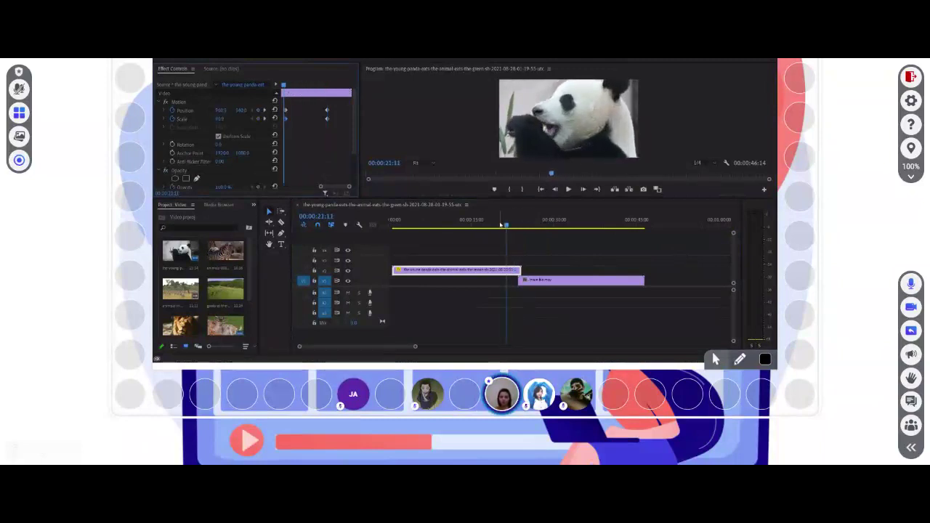
{"action": "key", "text": "l"}
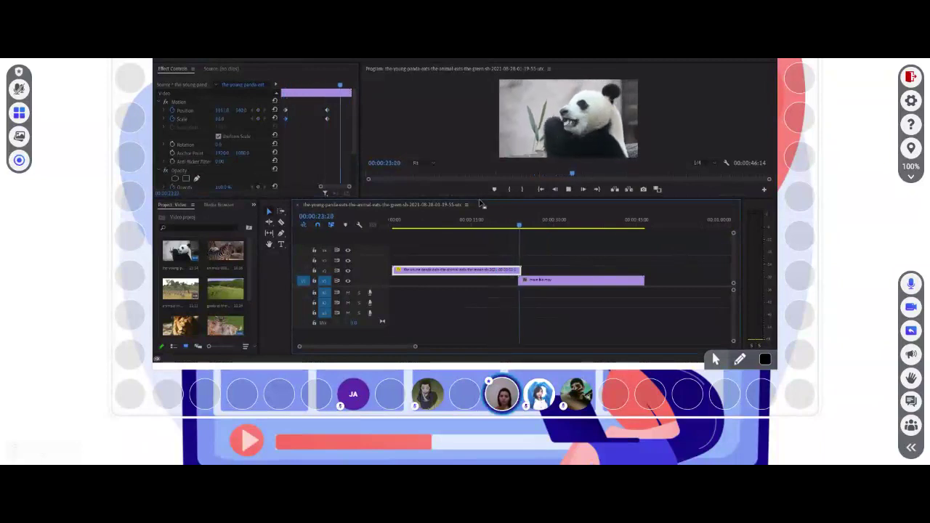
{"action": "key", "text": "k"}
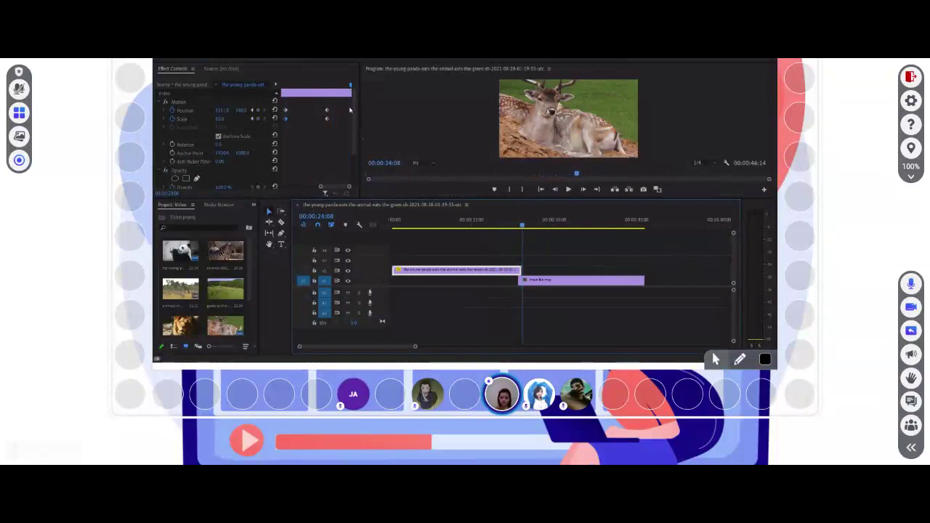
{"action": "left_click", "coordinate": [509, 228]}
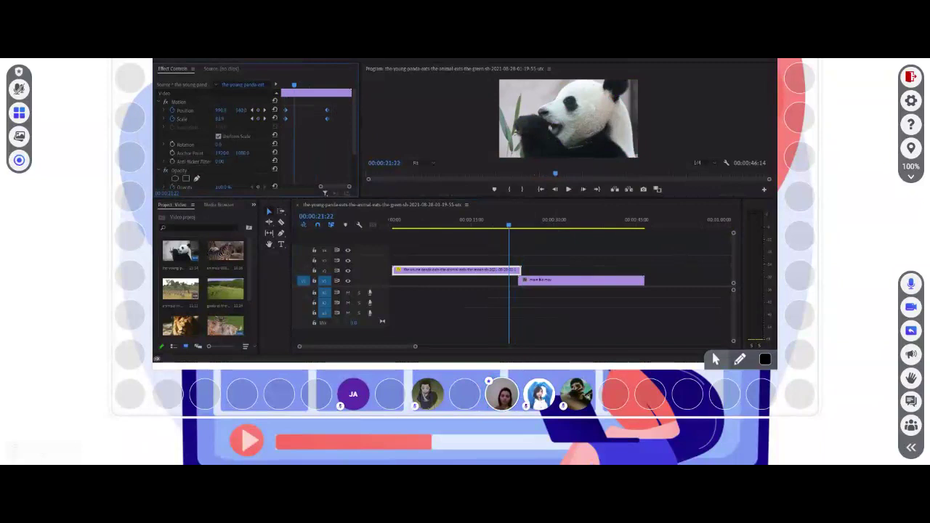
- Give the panda's Position and Scale keyframes Ease In temporal interpolation and preview the eased zoom
{"action": "right_click", "coordinate": [404, 174]}
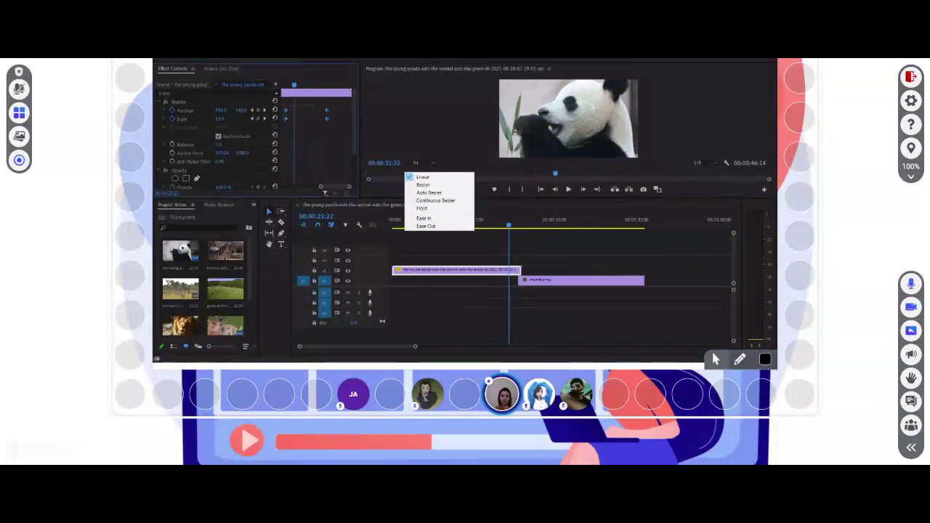
{"action": "left_click", "coordinate": [436, 219]}
{"action": "mouse_move", "coordinate": [293, 86]}
{"action": "left_mouse_down"}
{"action": "mouse_move", "coordinate": [284, 87]}
{"action": "mouse_move", "coordinate": [332, 93]}
{"action": "mouse_move", "coordinate": [306, 94]}
{"action": "left_mouse_up"}
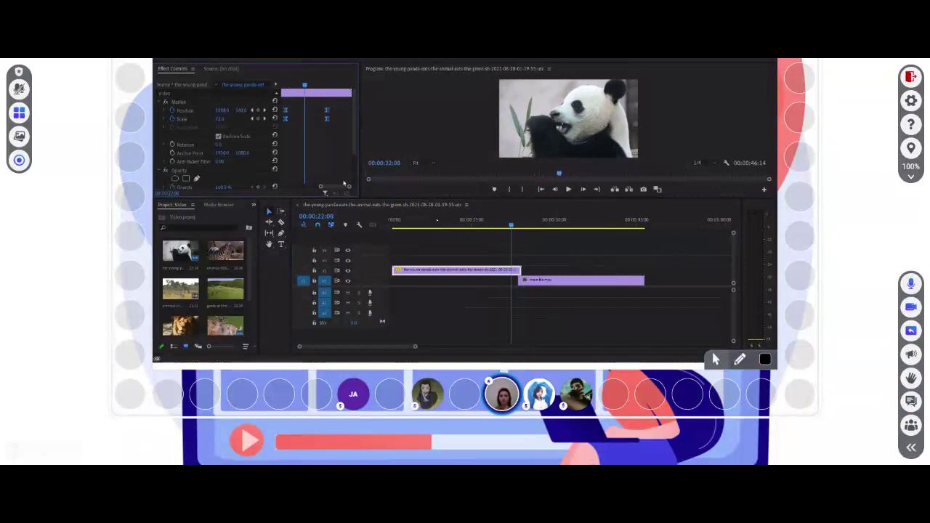
{"action": "key", "text": "space"}
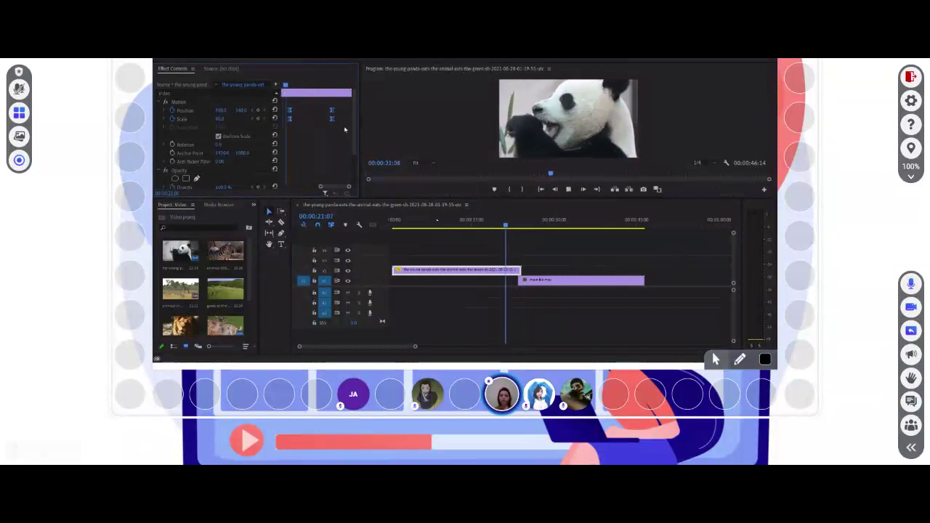
{"action": "key", "text": "space"}
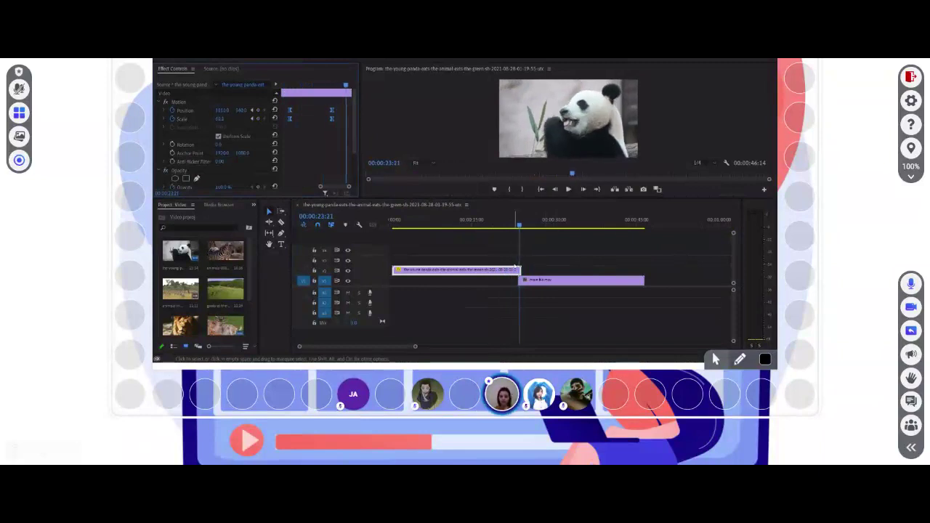
{"action": "left_click", "coordinate": [558, 275]}
{"action": "left_click", "coordinate": [499, 270]}
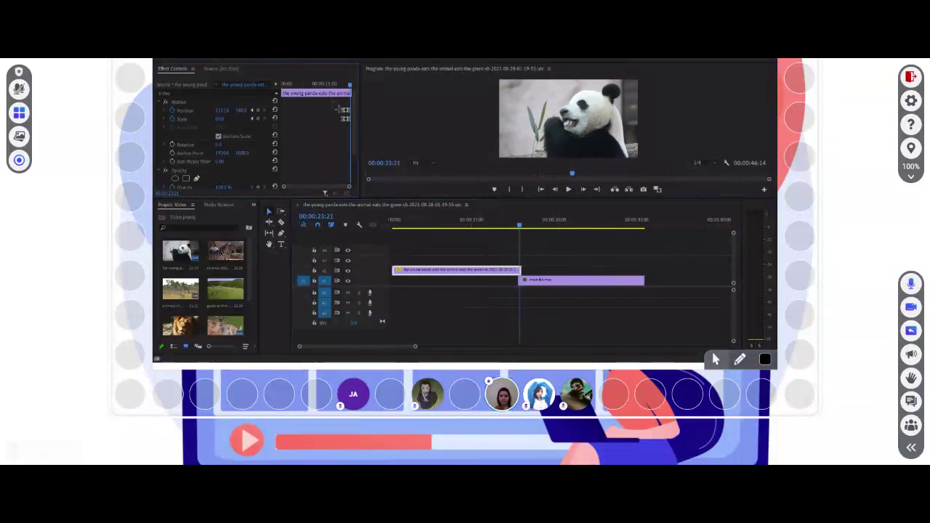
- Move the panda clip down to V1 before the deer clip and apply Dip to Black at the cut
{"action": "left_click_drag", "start_coordinate": [507, 270], "coordinate": [526, 274]}
{"action": "left_click", "coordinate": [542, 281]}
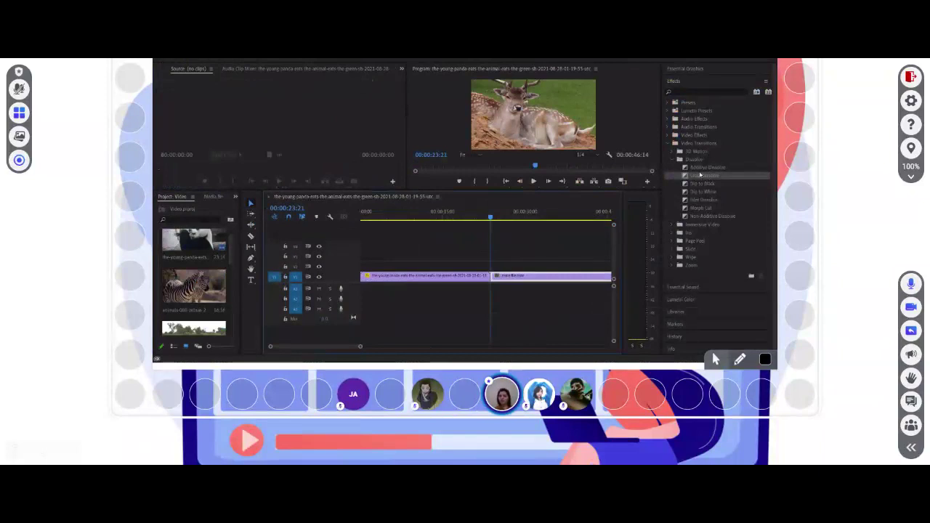
{"action": "left_click_drag", "start_coordinate": [697, 176], "coordinate": [489, 276]}
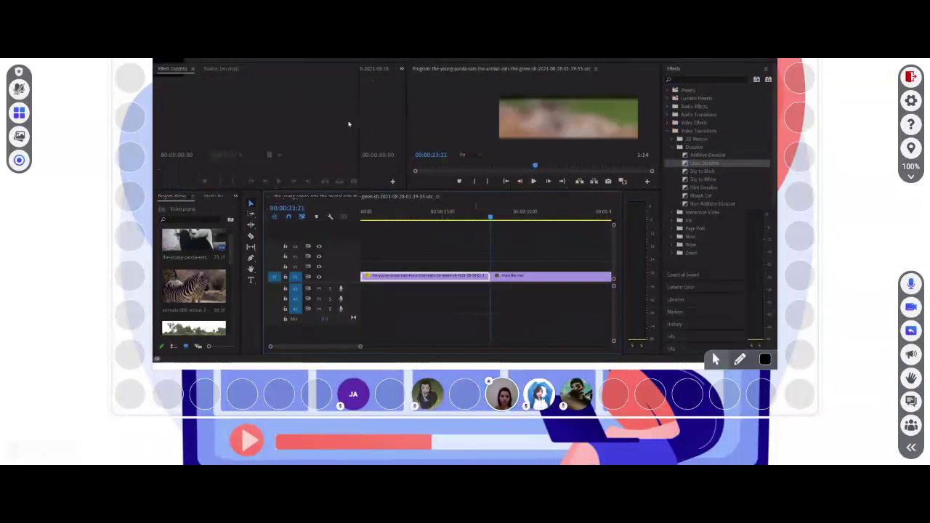
{"action": "scroll", "coordinate": [318, 129], "scroll_direction": "up", "scroll_amount": 2}
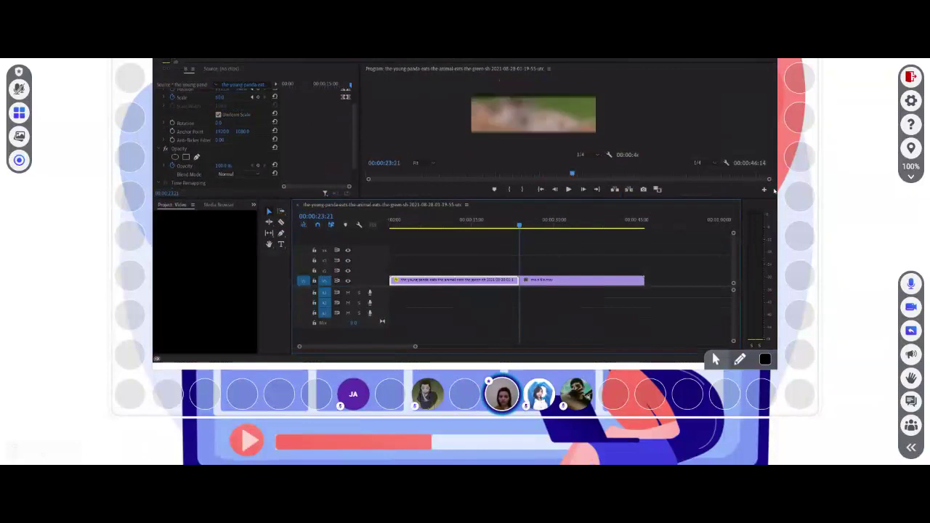
{"action": "left_click_drag", "start_coordinate": [697, 178], "coordinate": [501, 275]}
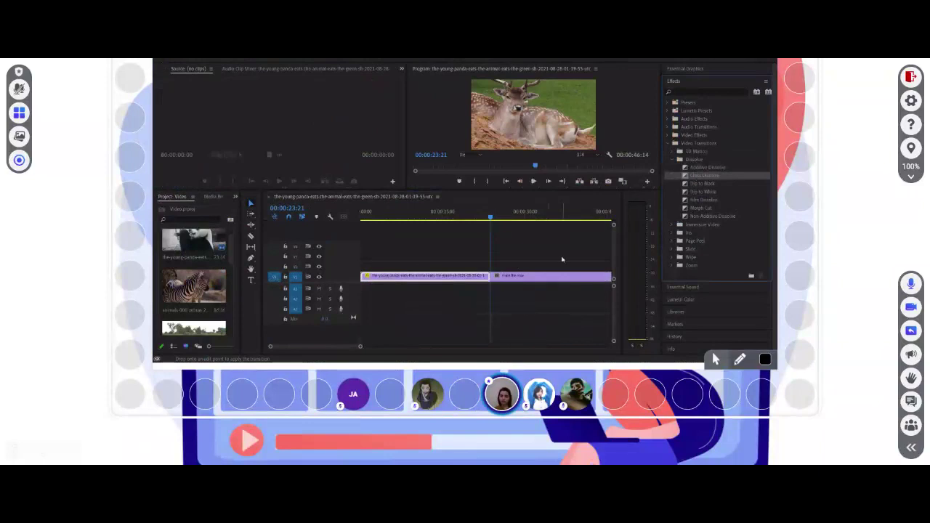
{"action": "left_click_drag", "start_coordinate": [561, 259], "coordinate": [494, 277]}
{"action": "key", "text": "="}
{"action": "key", "text": "="}
{"action": "key", "text": "="}
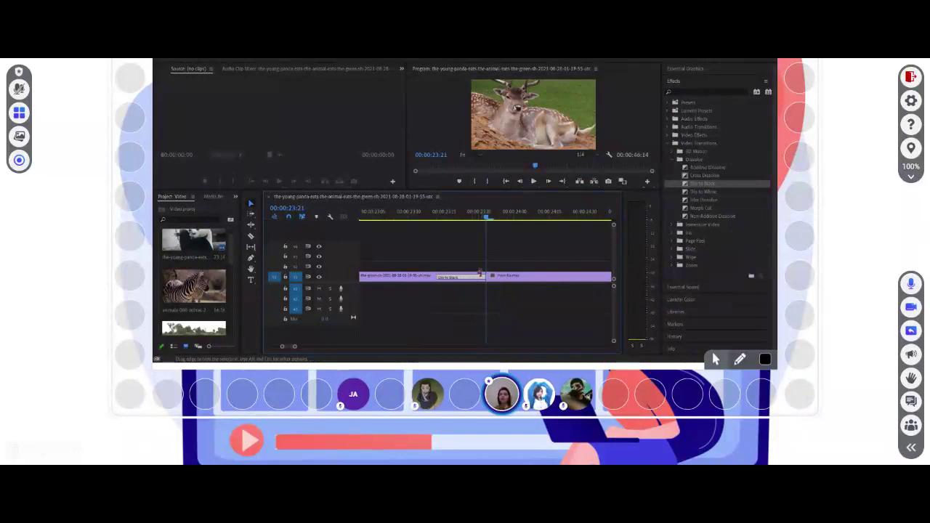
- Trim the panda clip's end, then try and undo a dissolve on the cut
{"action": "mouse_move", "coordinate": [482, 272]}
{"action": "left_mouse_down"}
{"action": "mouse_move", "coordinate": [447, 276]}
{"action": "mouse_move", "coordinate": [484, 277]}
{"action": "left_mouse_up"}
{"action": "left_click_drag", "start_coordinate": [697, 191], "coordinate": [487, 280]}
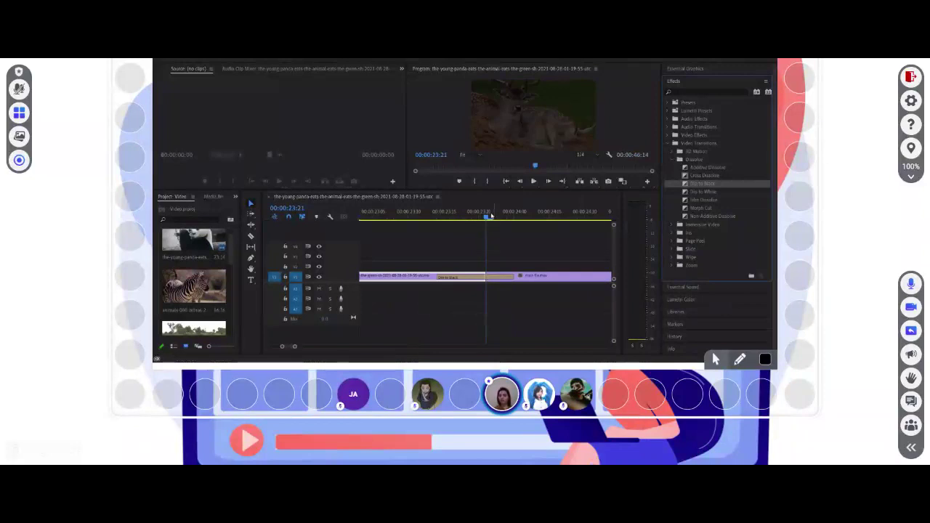
{"action": "key", "text": "ctrl+z"}
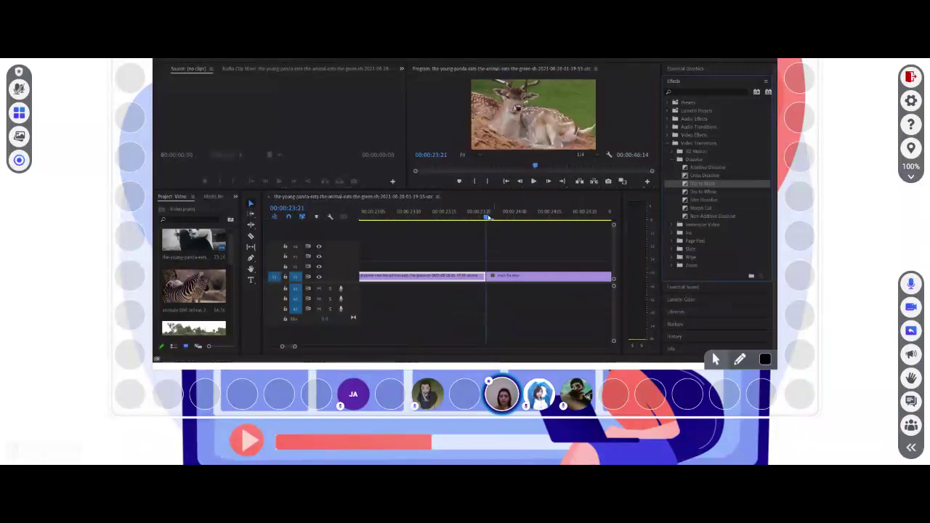
- Place Dip to Black at the panda clip's end, select it, and save with Ctrl+S
{"action": "left_click_drag", "start_coordinate": [701, 190], "coordinate": [468, 279]}
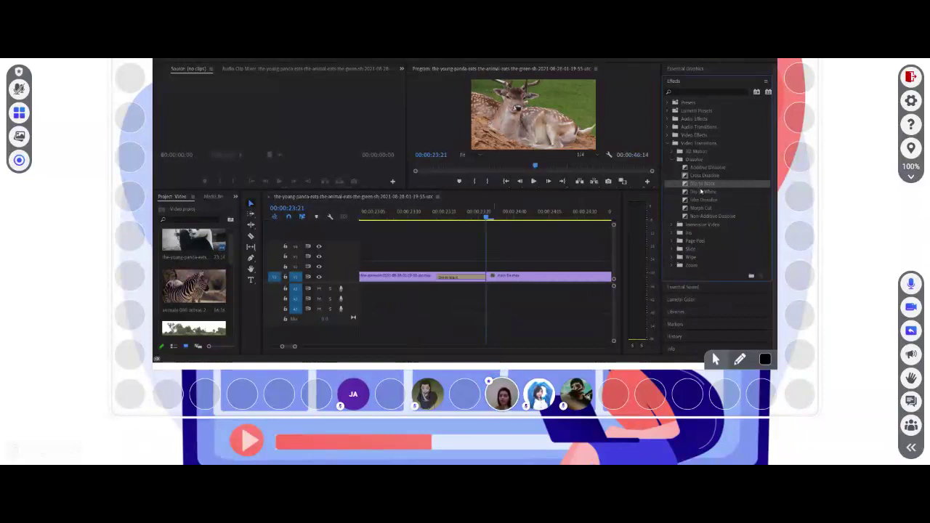
{"action": "left_click", "coordinate": [451, 278]}
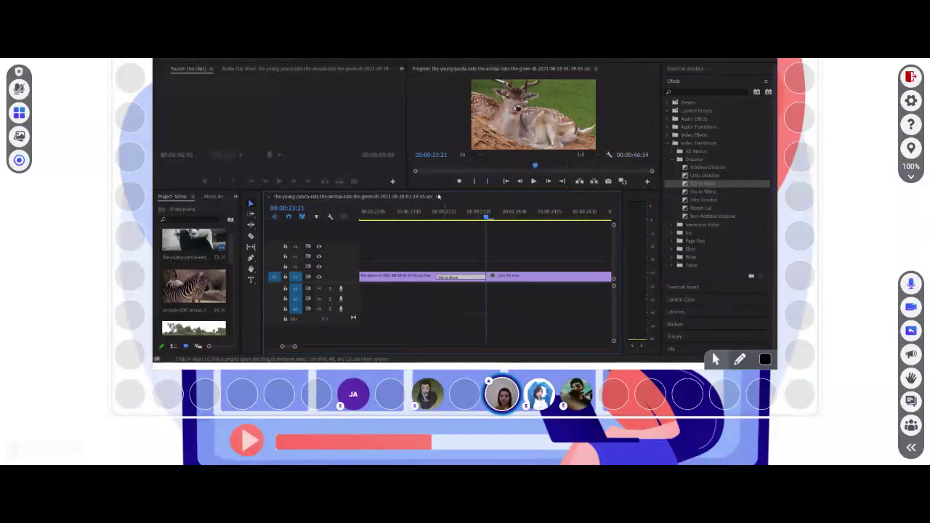
{"action": "key", "text": "ctrl+s"}
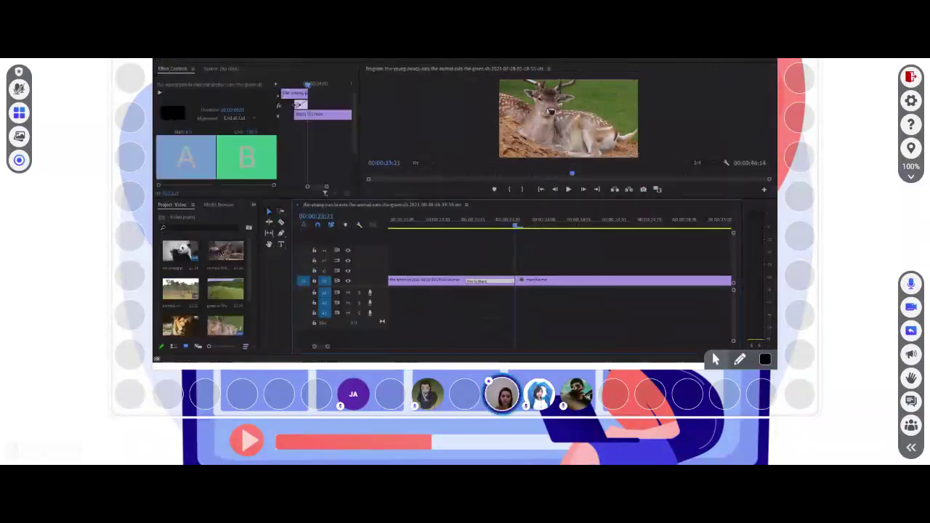
- Lengthen the Dip to Black in Effect Controls and on the timeline, then preview it
{"action": "mouse_move", "coordinate": [300, 104]}
{"action": "left_mouse_down"}
{"action": "mouse_move", "coordinate": [324, 104]}
{"action": "mouse_move", "coordinate": [311, 105]}
{"action": "left_mouse_up"}
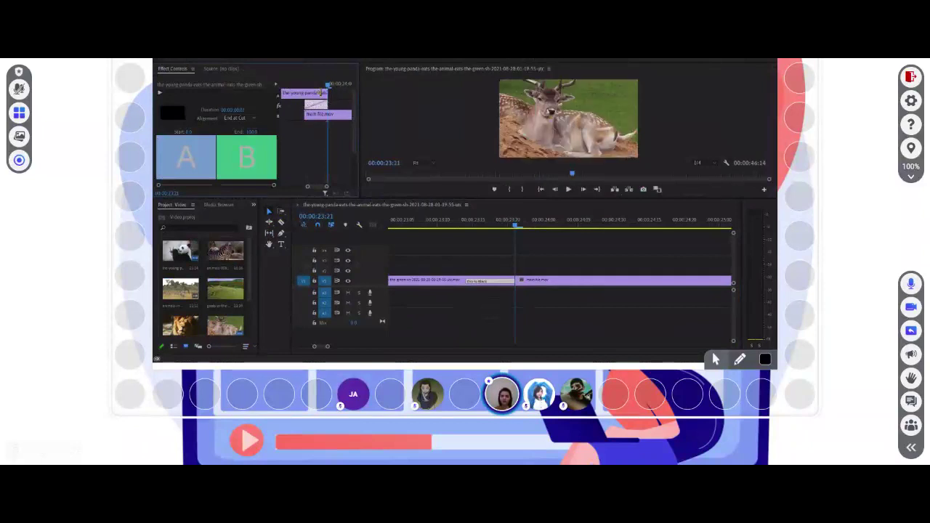
{"action": "left_click_drag", "start_coordinate": [313, 106], "coordinate": [328, 104]}
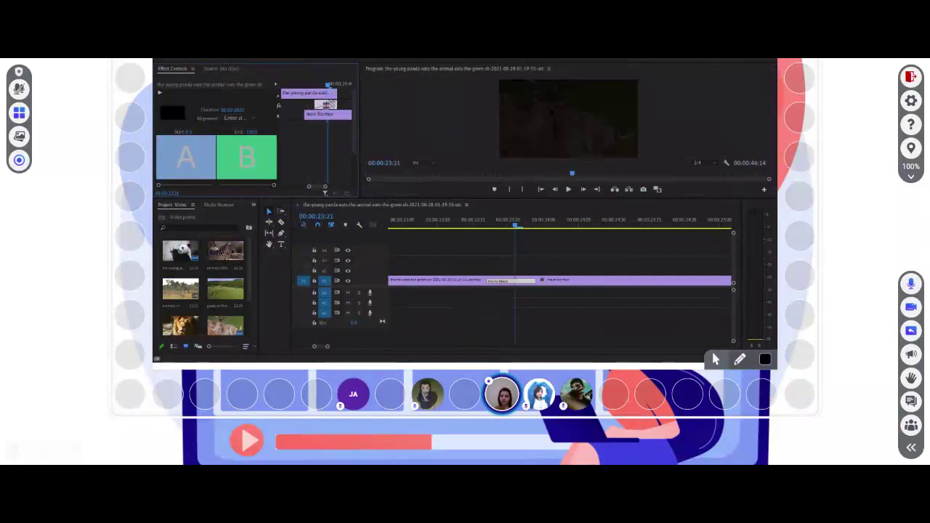
{"action": "left_click_drag", "start_coordinate": [512, 229], "coordinate": [485, 228]}
{"action": "left_click", "coordinate": [614, 222]}
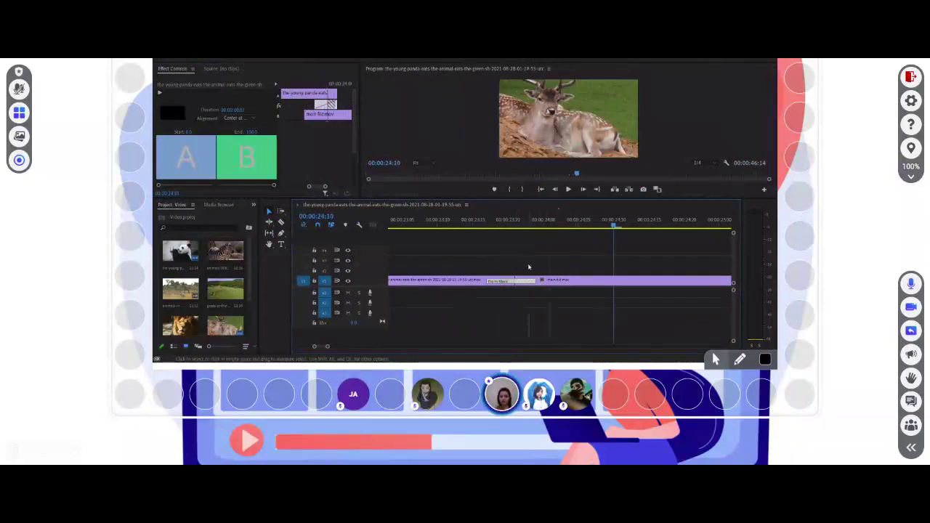
{"action": "left_click_drag", "start_coordinate": [535, 280], "coordinate": [570, 280]}
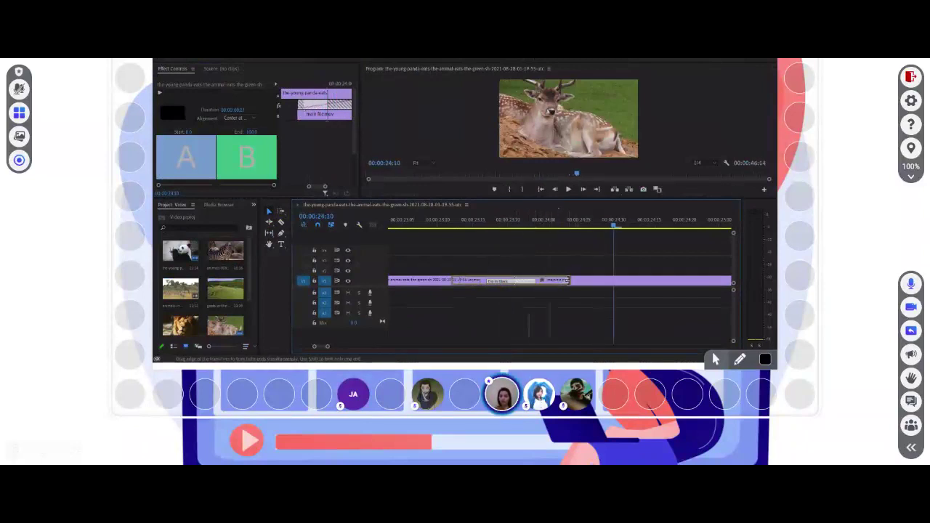
{"action": "left_click", "coordinate": [458, 226]}
{"action": "left_click", "coordinate": [436, 240]}
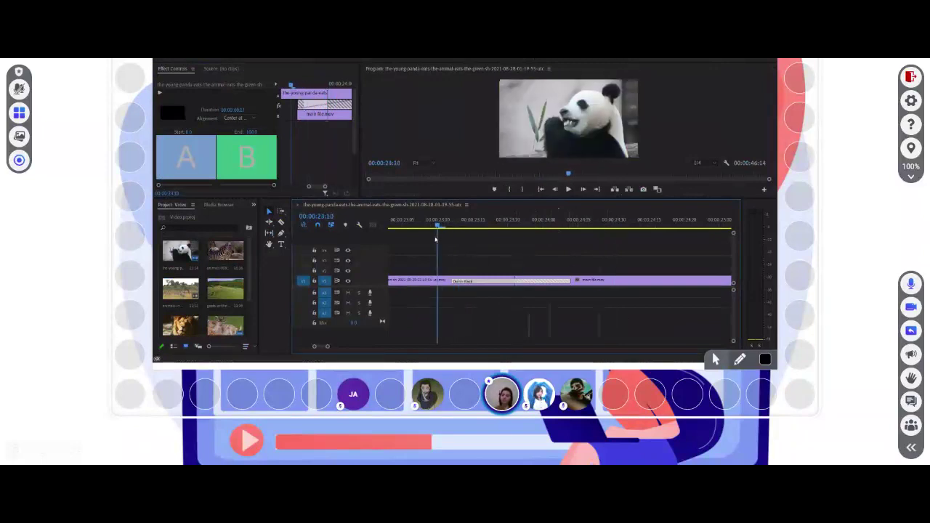
{"action": "key", "text": "space"}
- Shorten and re-widen the transition across the cut, replay from 23:19, then delete it
{"action": "key", "text": "space"}
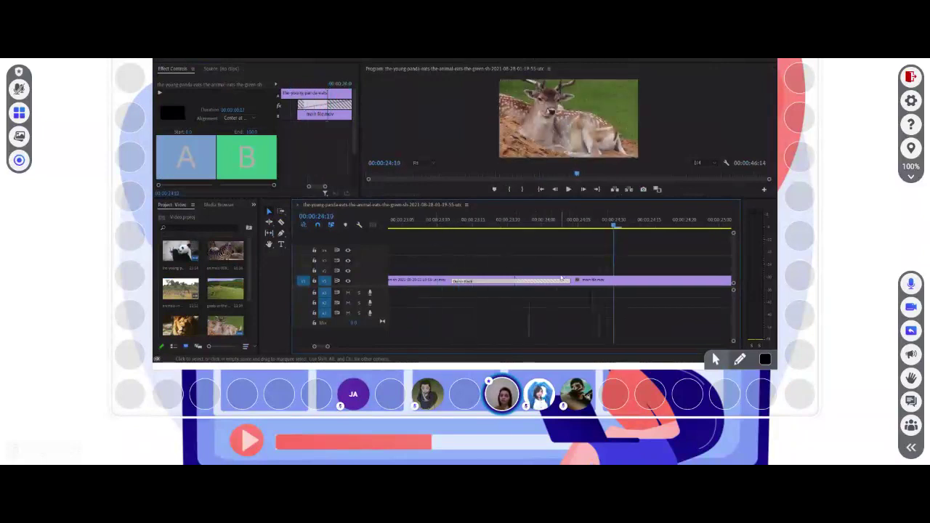
{"action": "left_click_drag", "start_coordinate": [573, 284], "coordinate": [521, 282]}
{"action": "left_click", "coordinate": [491, 224]}
{"action": "key", "text": "space"}
{"action": "key", "text": "space"}
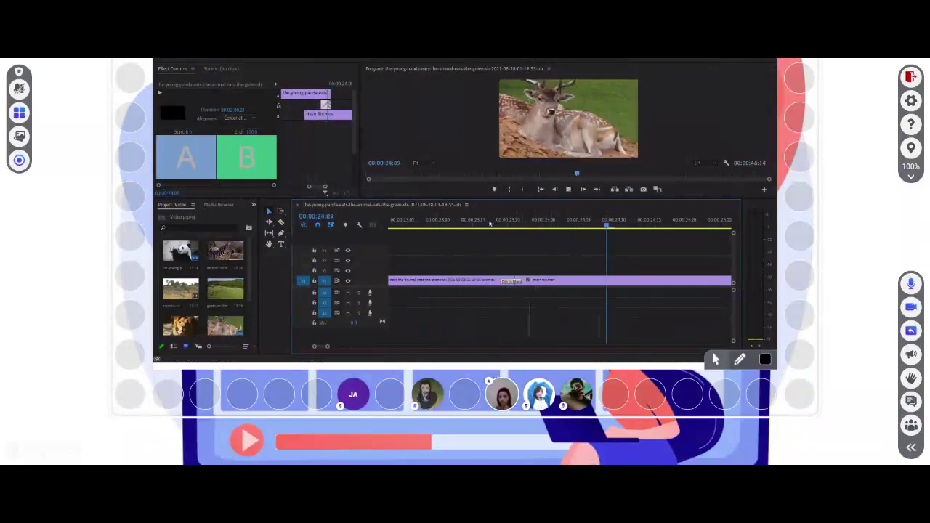
{"action": "mouse_move", "coordinate": [521, 284]}
{"action": "left_mouse_down"}
{"action": "mouse_move", "coordinate": [542, 282]}
{"action": "mouse_move", "coordinate": [532, 279]}
{"action": "left_mouse_up"}
{"action": "left_click", "coordinate": [500, 226]}
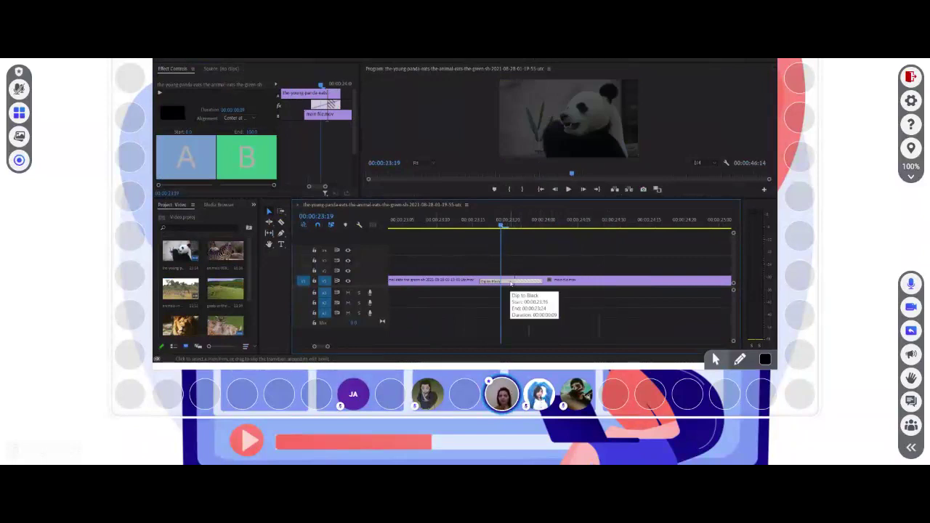
{"action": "key", "text": "Delete"}
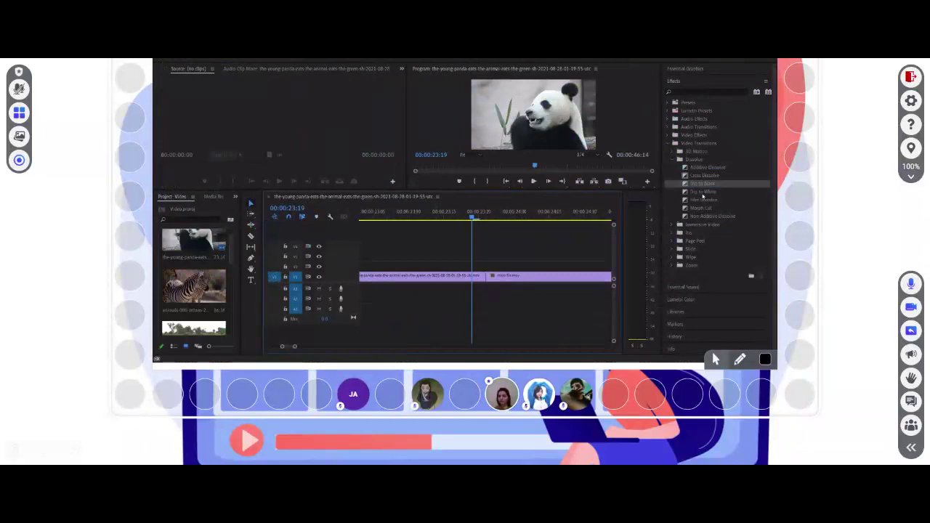
{"action": "left_click", "coordinate": [701, 192]}
{"action": "left_click_drag", "start_coordinate": [702, 194], "coordinate": [727, 177]}
{"action": "left_click_drag", "start_coordinate": [643, 211], "coordinate": [482, 274]}
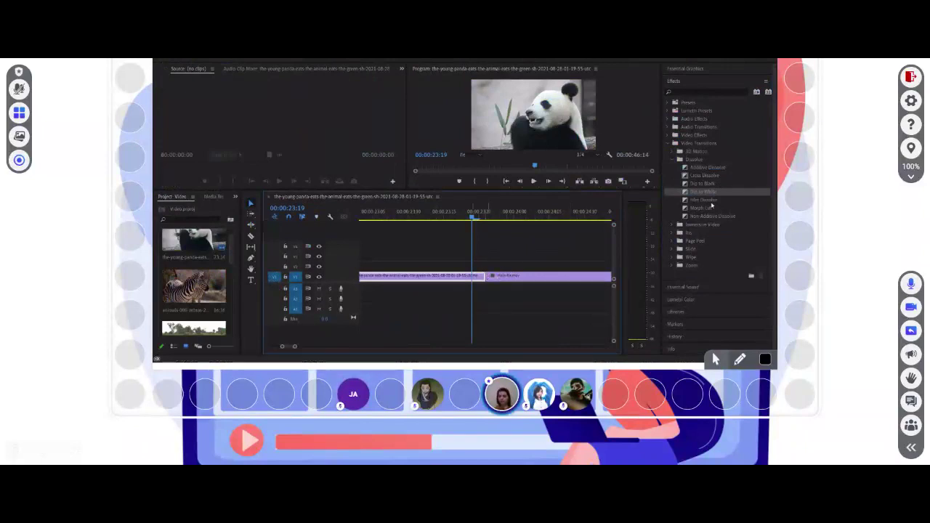
{"action": "left_click_drag", "start_coordinate": [703, 200], "coordinate": [481, 277]}
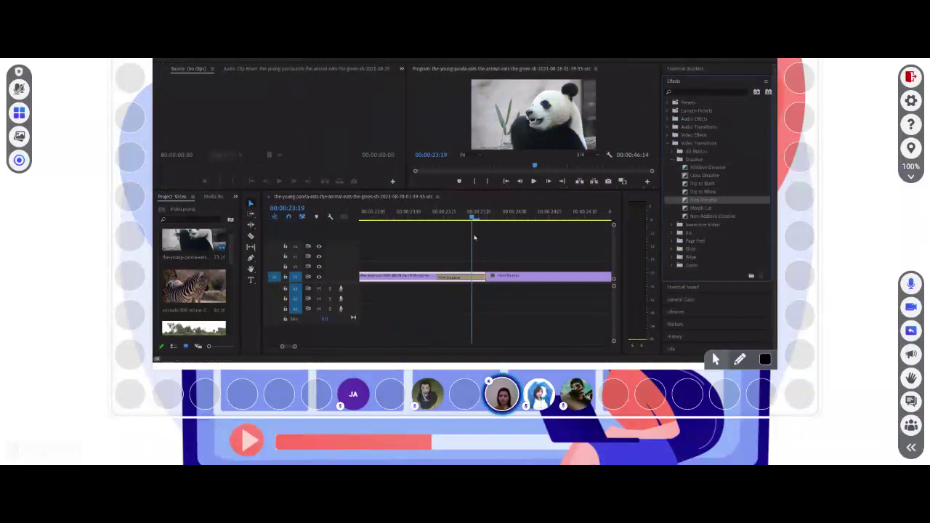
{"action": "key", "text": "Left"}
{"action": "key", "text": "Left"}
{"action": "key", "text": "Left"}
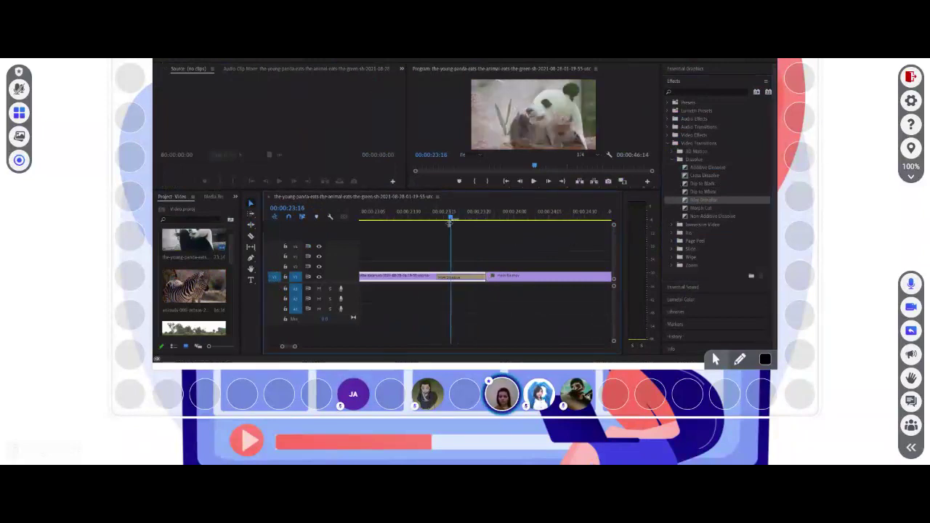
{"action": "left_click", "coordinate": [438, 218]}
{"action": "key", "text": "space"}
{"action": "key", "text": "space"}
{"action": "key", "text": "ctrl+z"}
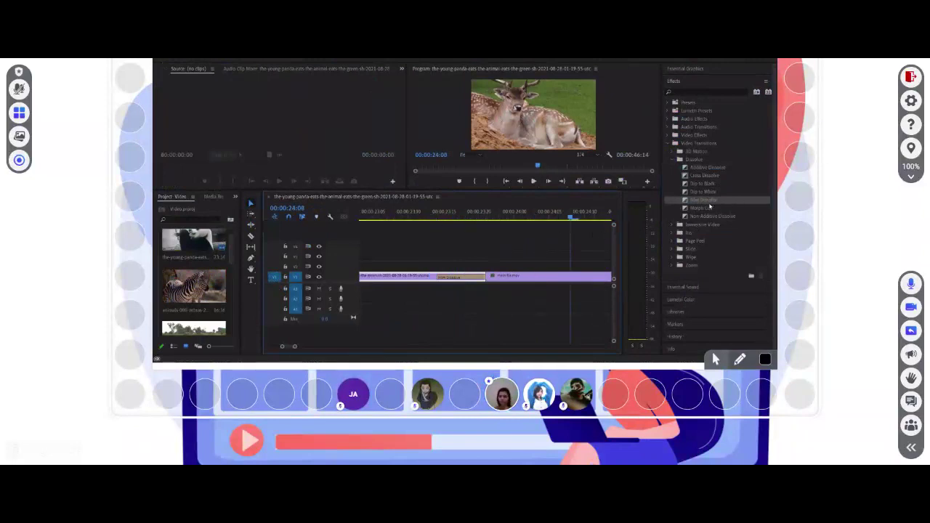
{"action": "left_click_drag", "start_coordinate": [701, 170], "coordinate": [483, 279]}
{"action": "left_click_drag", "start_coordinate": [452, 215], "coordinate": [471, 218]}
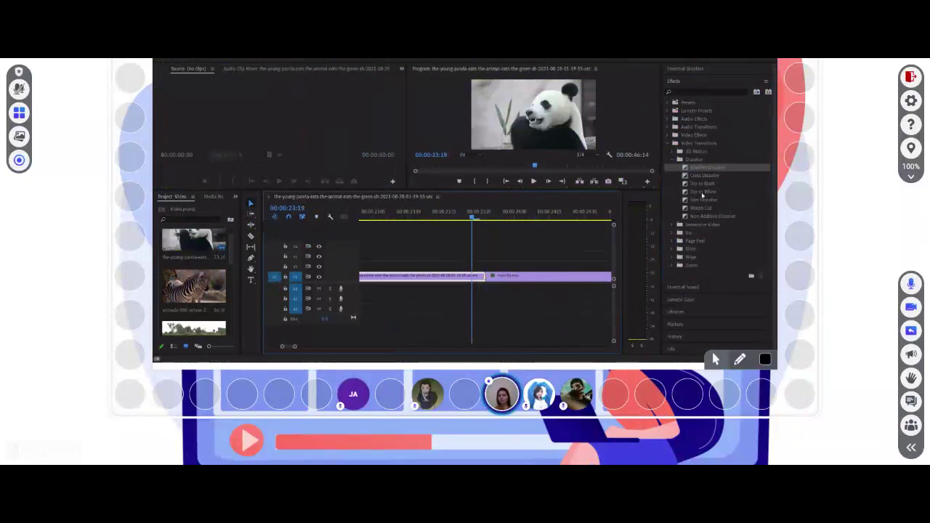
{"action": "scroll", "coordinate": [702, 194], "scroll_direction": "down", "scroll_amount": 1}
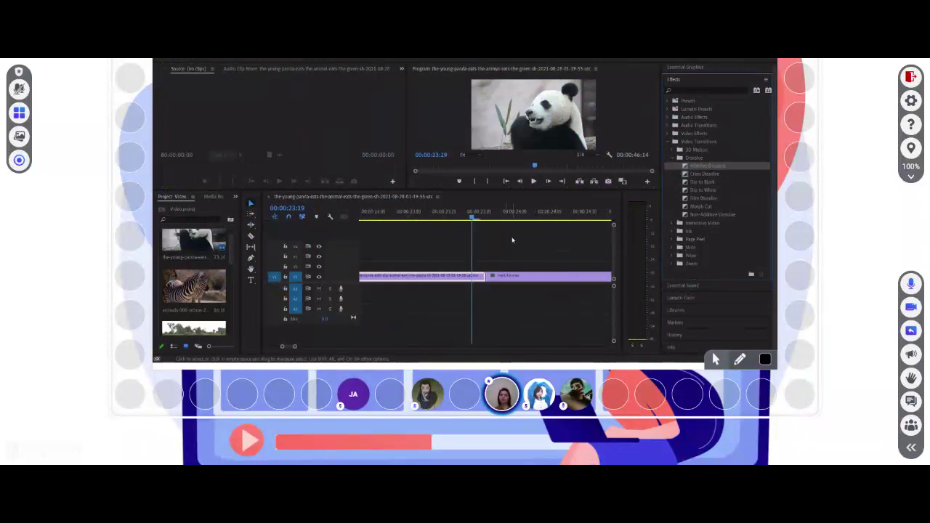
- Try Band Wipe from the Wipe group on the panda-to-deer cut, adjusting its length and previewing from 23:14
{"action": "left_click", "coordinate": [675, 256]}
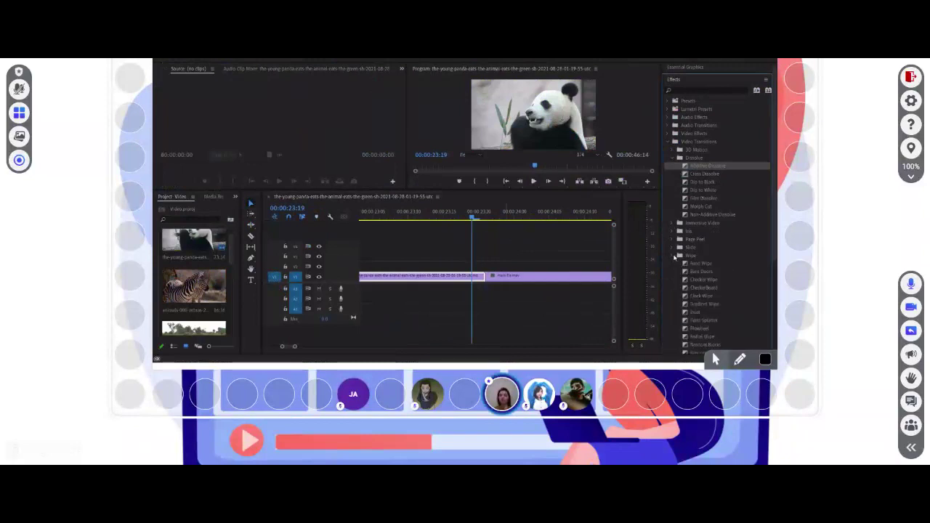
{"action": "left_click", "coordinate": [674, 256]}
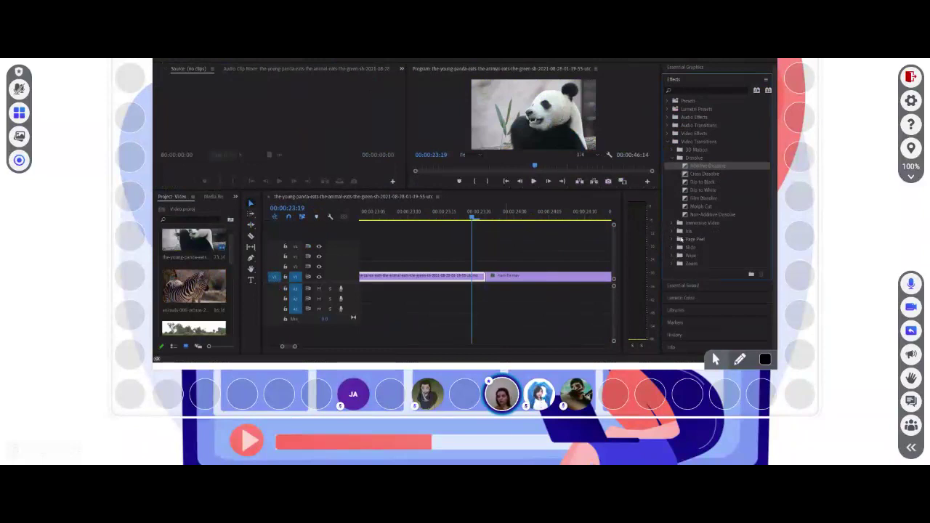
{"action": "left_click", "coordinate": [680, 256]}
{"action": "left_click_drag", "start_coordinate": [697, 265], "coordinate": [485, 283]}
{"action": "left_click", "coordinate": [438, 221]}
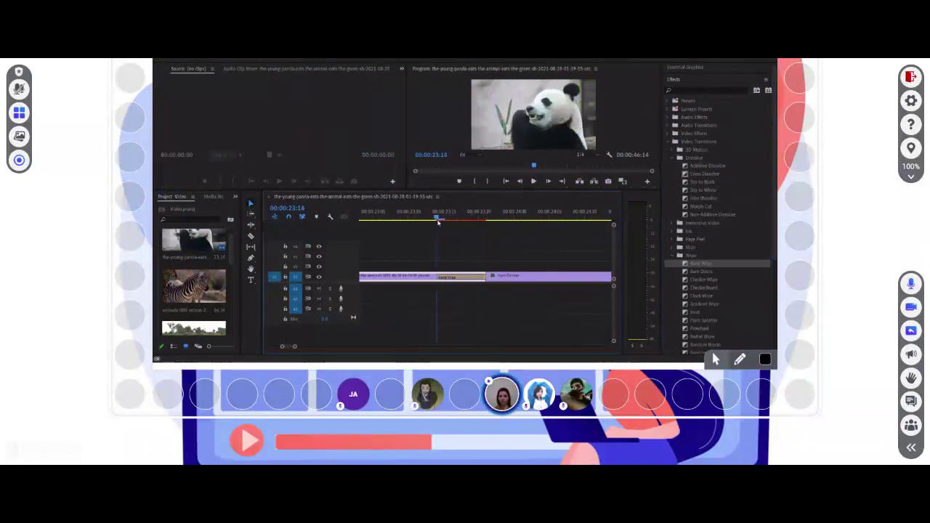
{"action": "key", "text": "space"}
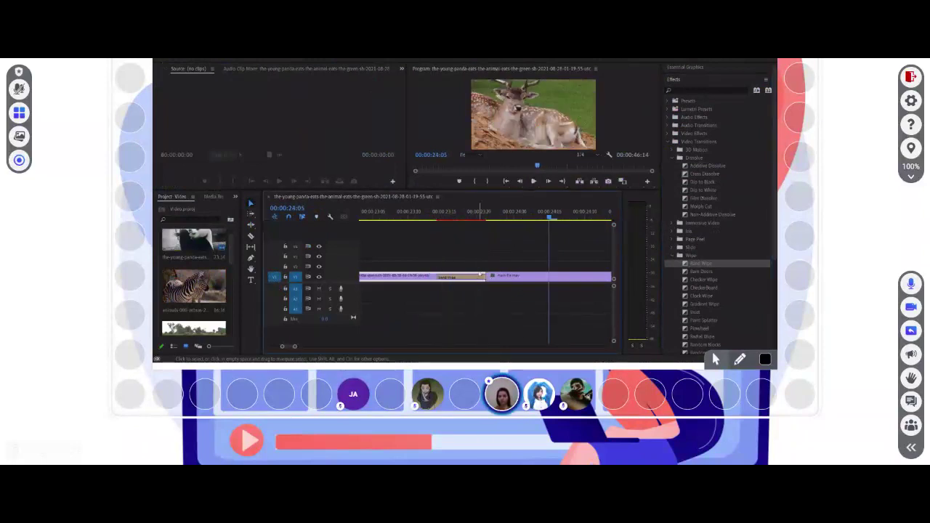
{"action": "left_click_drag", "start_coordinate": [436, 276], "coordinate": [420, 276]}
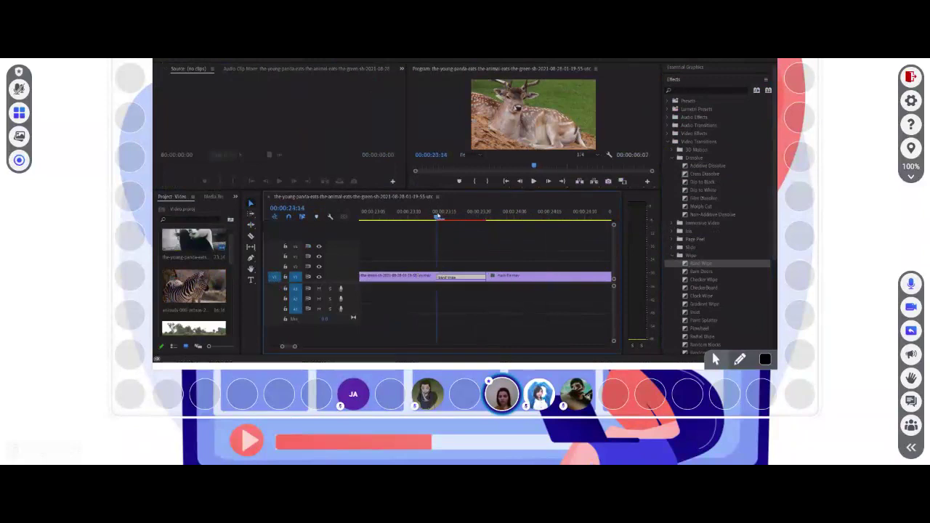
{"action": "left_click", "coordinate": [438, 215]}
{"action": "key", "text": "space"}
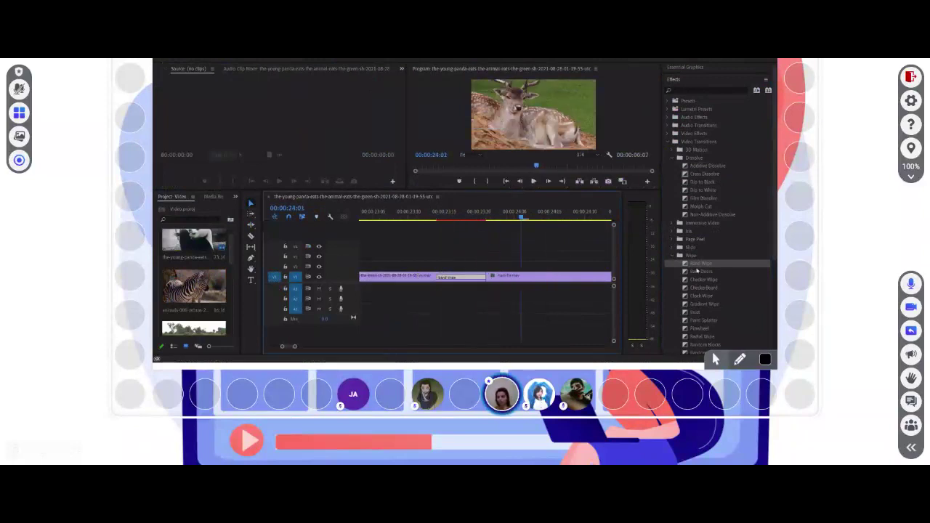
- Undo the Band Wipe, place Band Slide from the Slide group on the cut, and play it
{"action": "left_click", "coordinate": [685, 252]}
{"action": "key", "text": "ctrl+z"}
{"action": "left_click", "coordinate": [685, 247]}
{"action": "left_click_drag", "start_coordinate": [704, 257], "coordinate": [479, 276]}
{"action": "left_click", "coordinate": [465, 212]}
{"action": "key", "text": "space"}
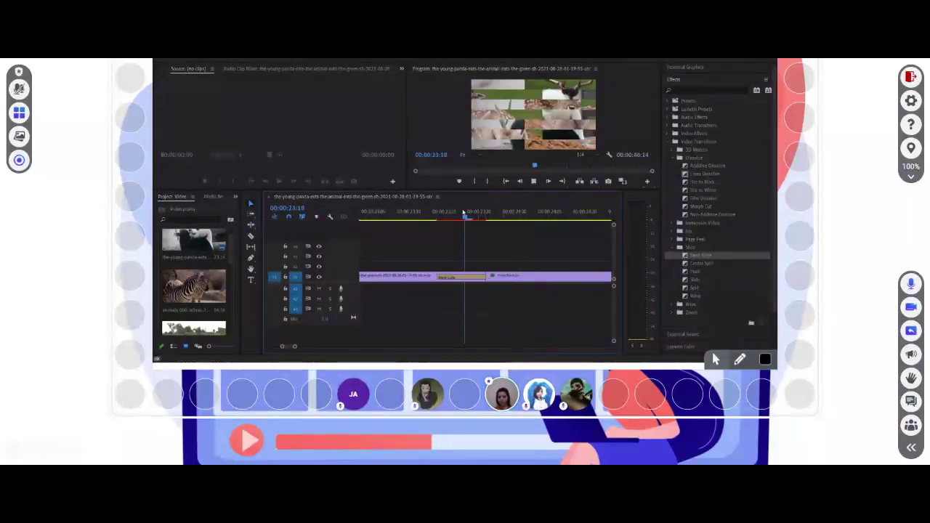
- Place Iris Box from the Iris group on the panda-to-deer cut and preview it
{"action": "left_click", "coordinate": [676, 231]}
{"action": "left_click_drag", "start_coordinate": [697, 239], "coordinate": [465, 278]}
{"action": "left_click", "coordinate": [438, 213]}
{"action": "left_click_drag", "start_coordinate": [439, 215], "coordinate": [446, 217]}
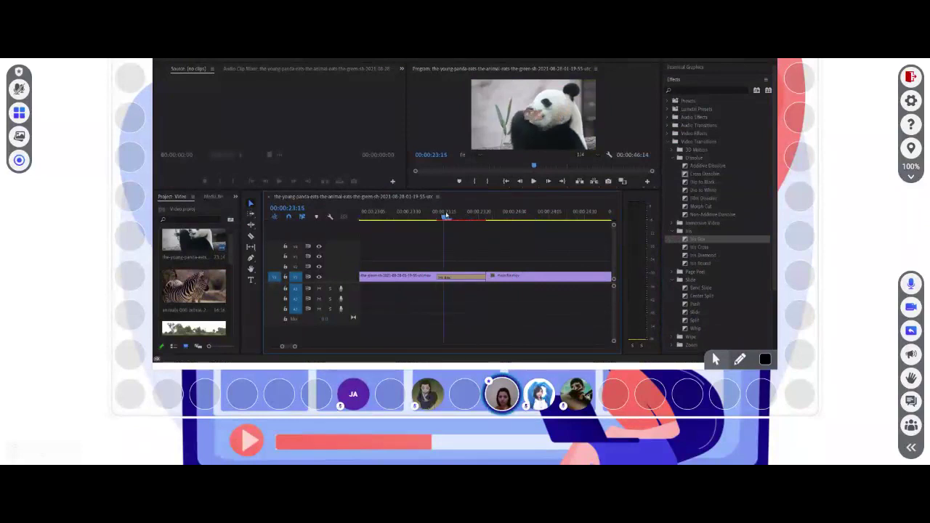
{"action": "key", "text": "space"}
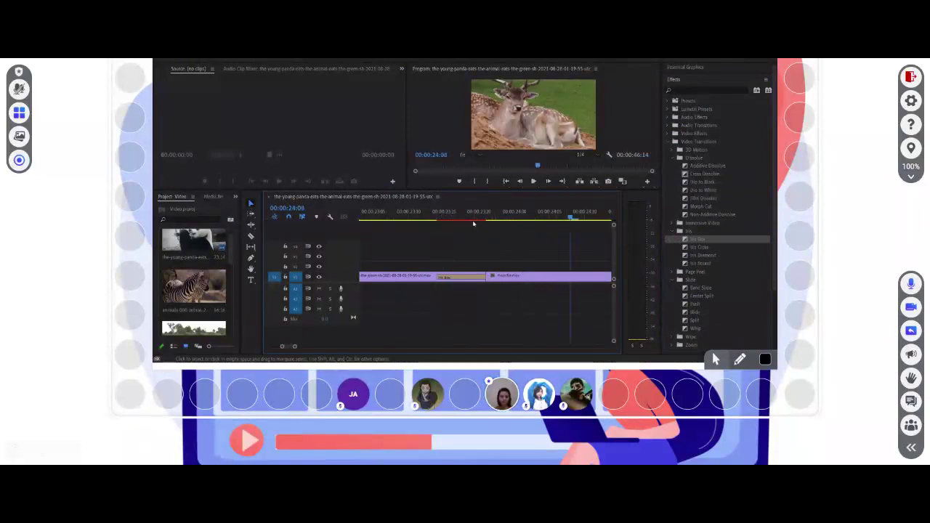
{"action": "key", "text": "j"}
{"action": "key", "text": "k"}
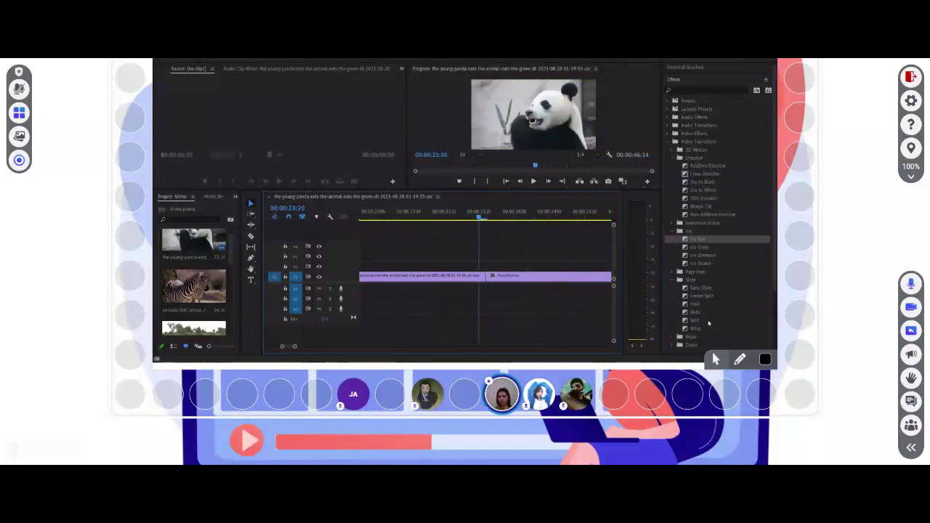
- Zoom the timeline out with the minus key to fit the whole sequence
{"action": "scroll", "coordinate": [708, 254], "scroll_direction": "down", "scroll_amount": 2}
{"action": "scroll", "coordinate": [705, 251], "scroll_direction": "up", "scroll_amount": 2}
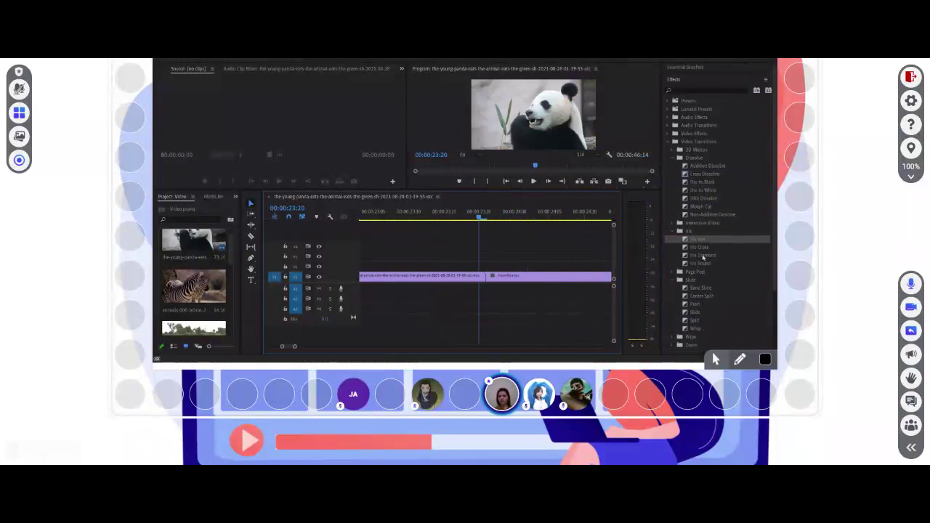
{"action": "key", "text": "minus"}
{"action": "key", "text": "minus"}
{"action": "key", "text": "minus"}
{"action": "key", "text": "minus"}
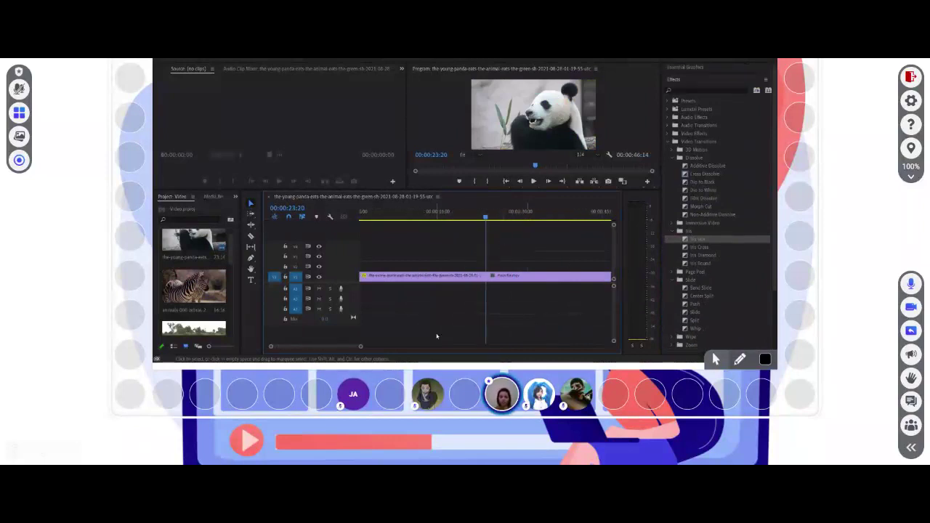
- Zoom out the timeline, then drop the businesspeople green-screen clip onto V2 and select it
{"action": "left_click_drag", "start_coordinate": [362, 348], "coordinate": [430, 346]}
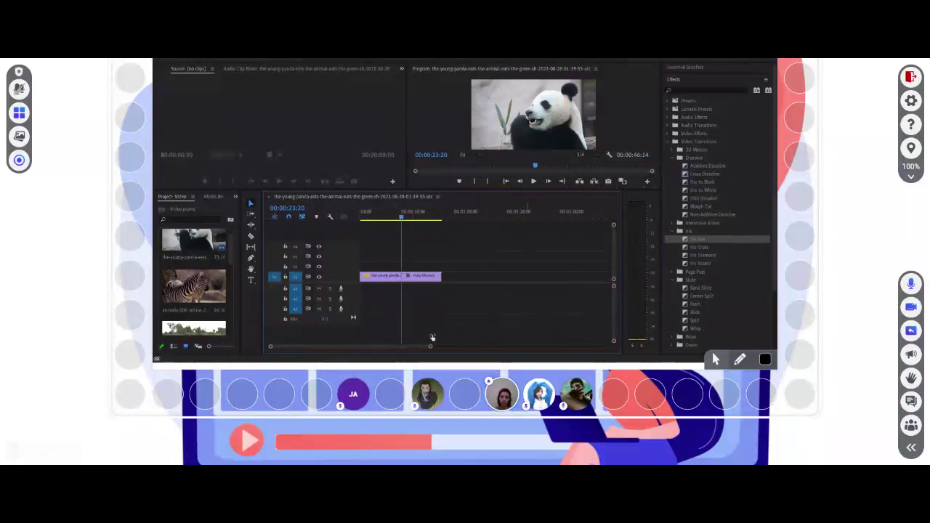
{"action": "left_click", "coordinate": [392, 213]}
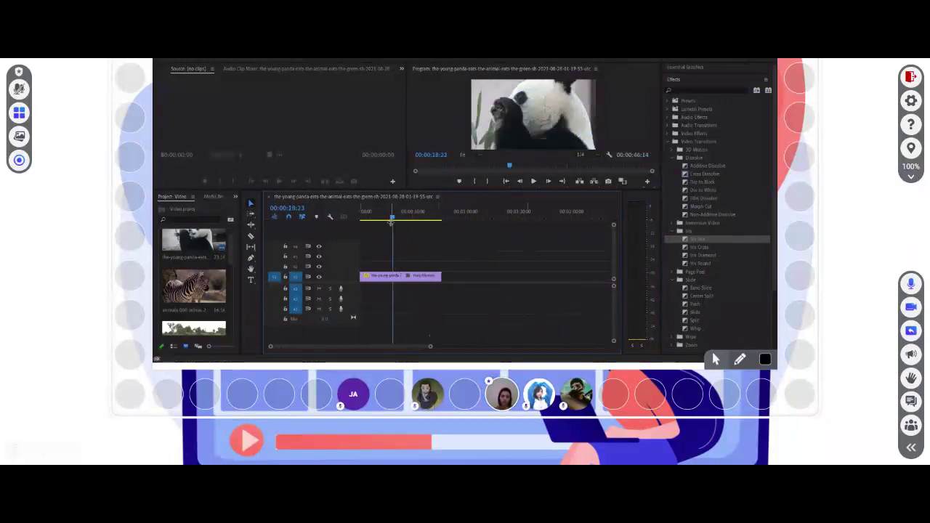
{"action": "left_click", "coordinate": [376, 214]}
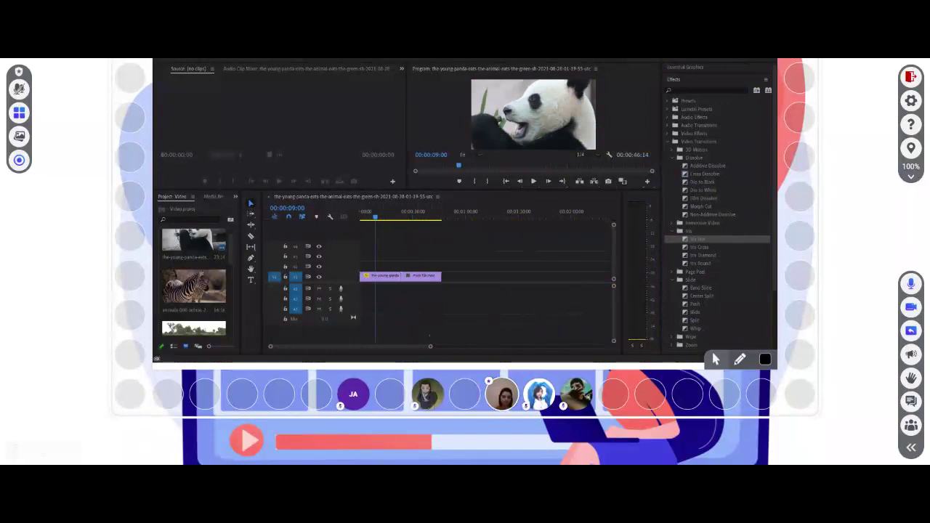
{"action": "left_click_drag", "start_coordinate": [417, 276], "coordinate": [511, 276]}
{"action": "left_click", "coordinate": [387, 265]}
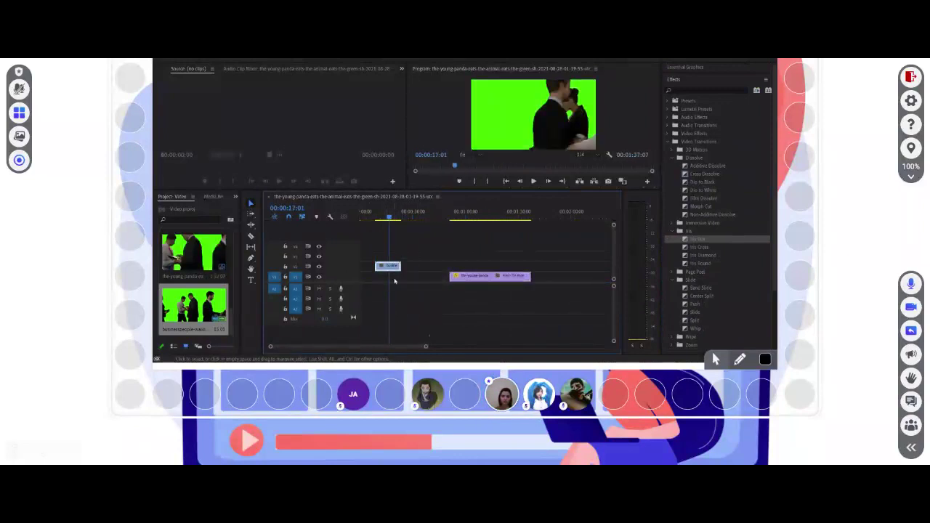
- In the Effects workspace, set the businesspeople clip's Scale to 50
{"action": "key", "text": "alt+shift+3"}
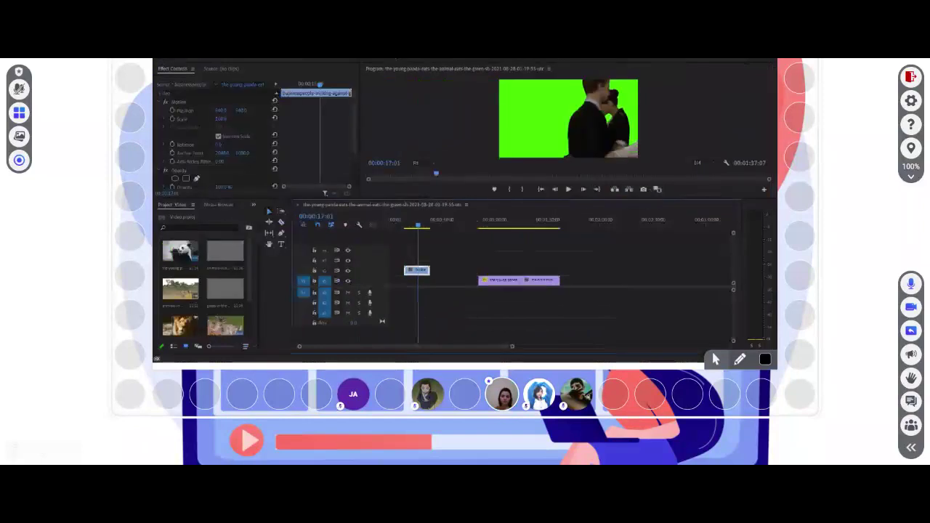
{"action": "left_click_drag", "start_coordinate": [218, 120], "coordinate": [203, 130]}
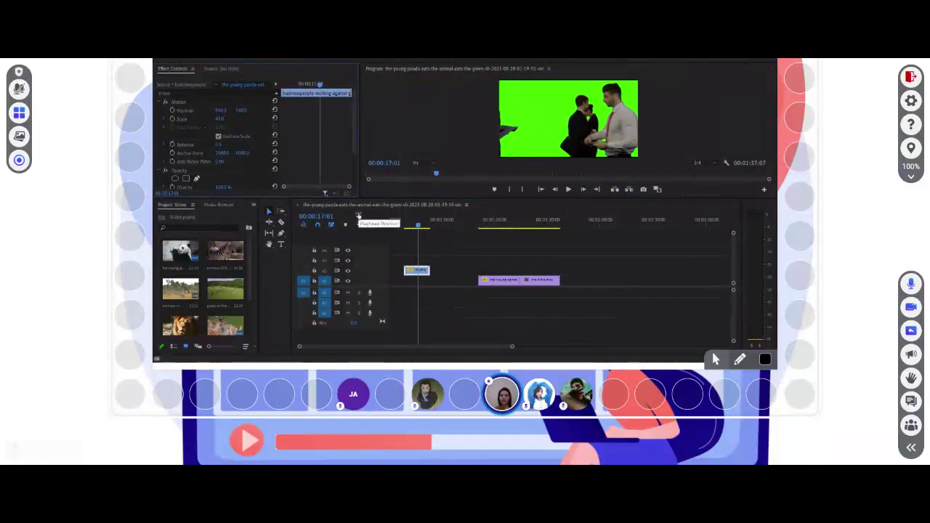
{"action": "left_click", "coordinate": [222, 118]}
{"action": "type", "text": "50"}
{"action": "key", "text": "Return"}
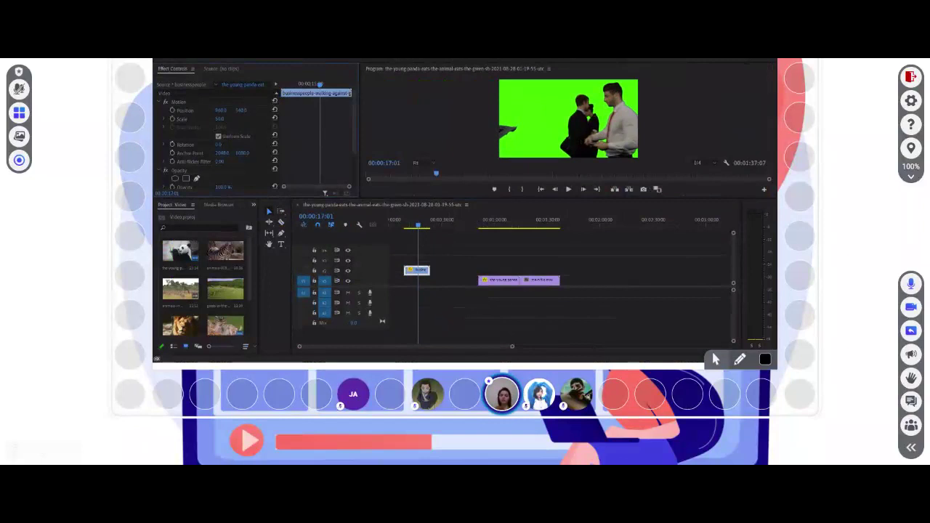
{"action": "left_click", "coordinate": [409, 224]}
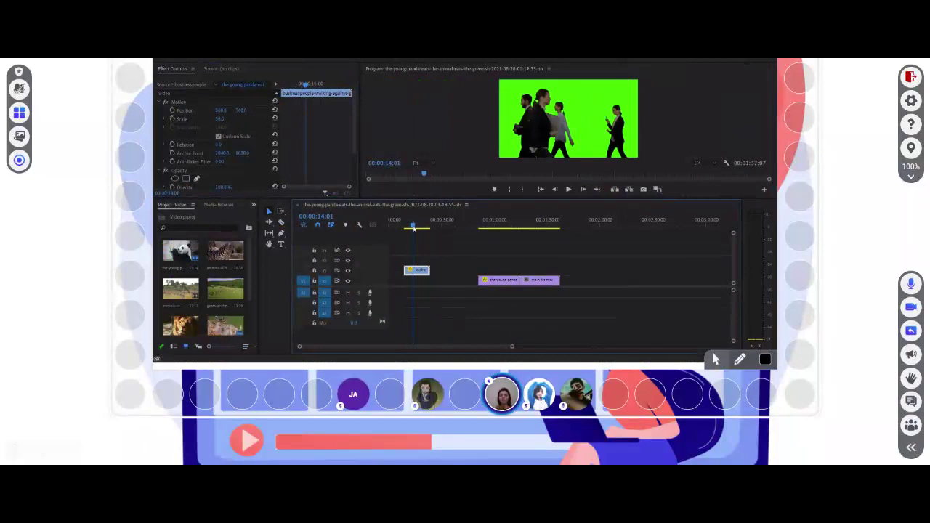
{"action": "left_click_drag", "start_coordinate": [413, 227], "coordinate": [408, 227]}
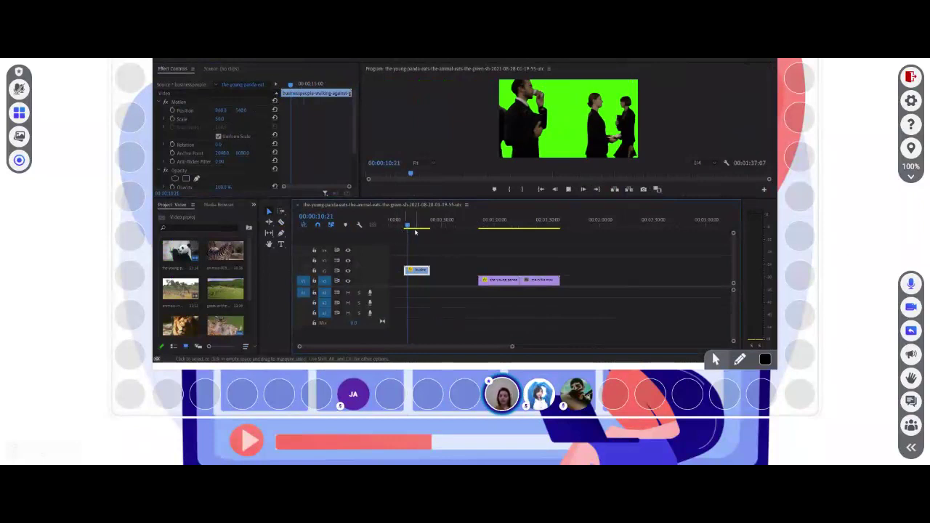
{"action": "key", "text": "space"}
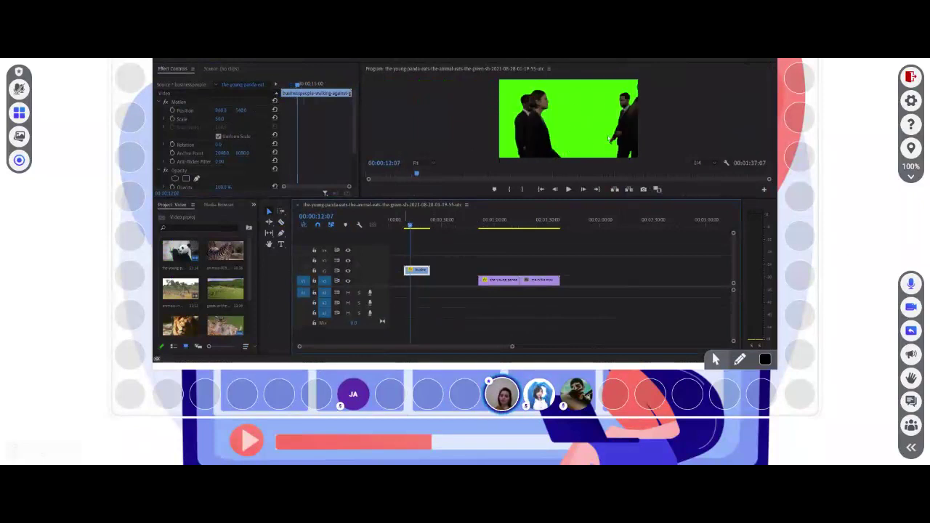
- Slide the panda clip left on V1 beneath the businesspeople clip, then select the V2 clip
{"action": "left_click_drag", "start_coordinate": [492, 287], "coordinate": [421, 284]}
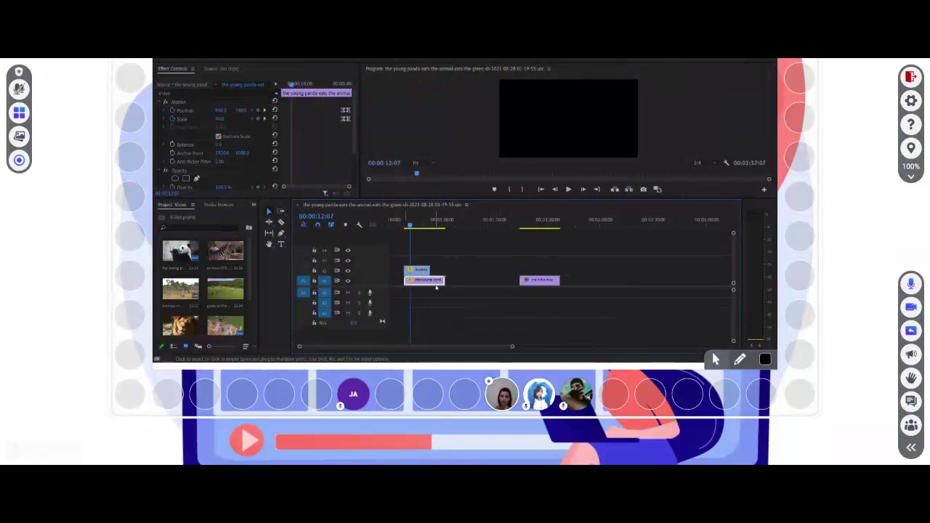
{"action": "left_click", "coordinate": [411, 226]}
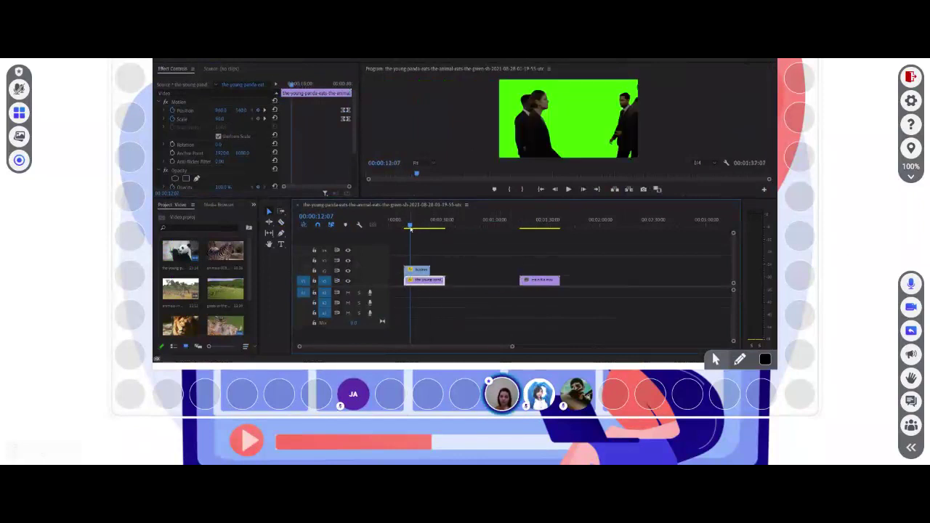
{"action": "left_click", "coordinate": [419, 272]}
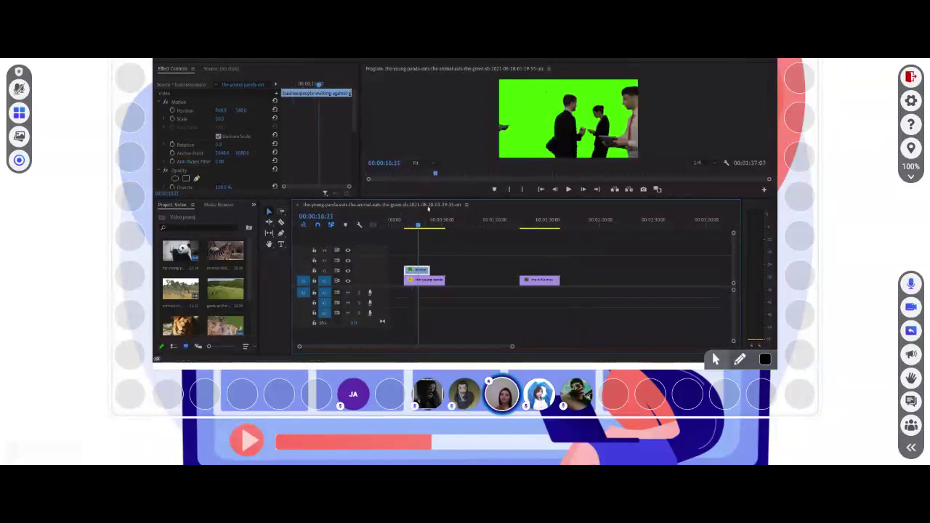
- Scrub the playhead between about 15 and 16 seconds
{"action": "left_click_drag", "start_coordinate": [420, 227], "coordinate": [416, 227]}
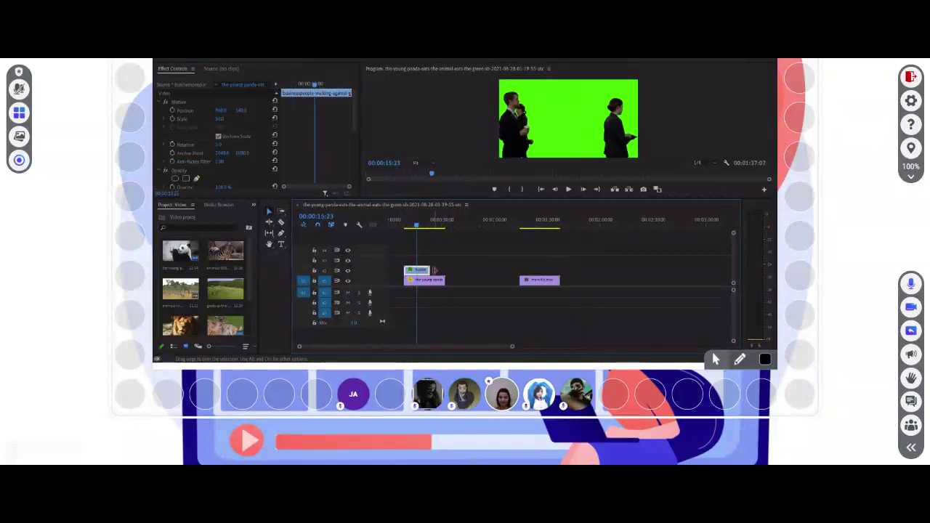
{"action": "left_click_drag", "start_coordinate": [416, 226], "coordinate": [417, 226]}
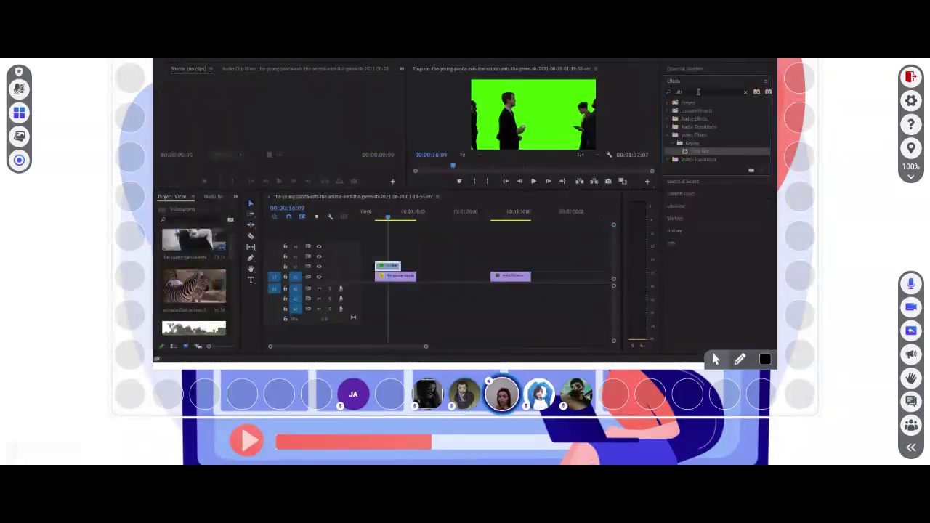
- Apply Ultra Key to the businesspeople clip and sample the green background as its Key Color
{"action": "left_click_drag", "start_coordinate": [683, 156], "coordinate": [392, 267]}
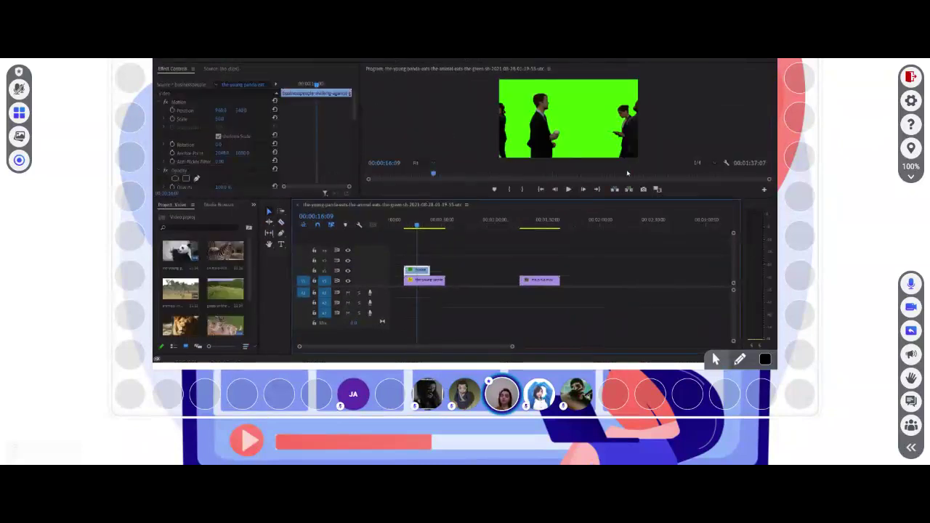
{"action": "scroll", "coordinate": [214, 184], "scroll_direction": "down", "scroll_amount": 6}
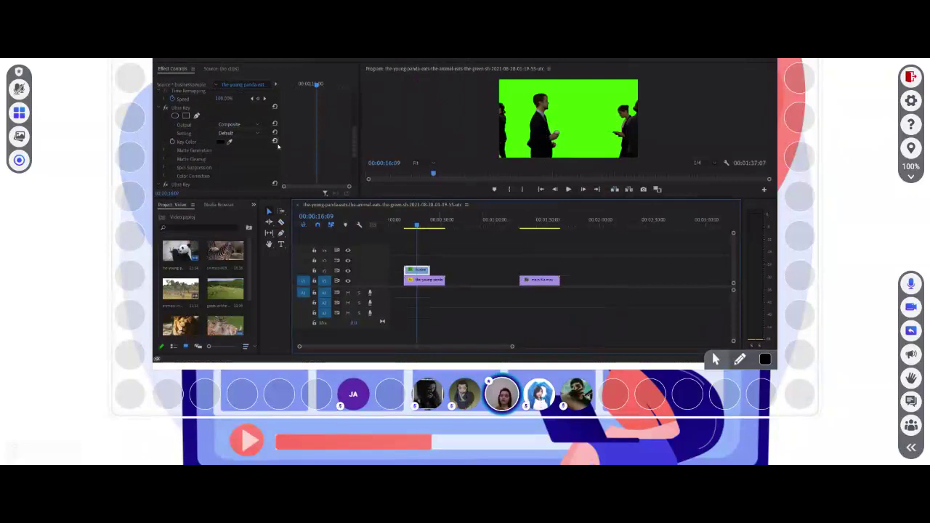
{"action": "left_click", "coordinate": [229, 142]}
{"action": "left_click", "coordinate": [584, 116]}
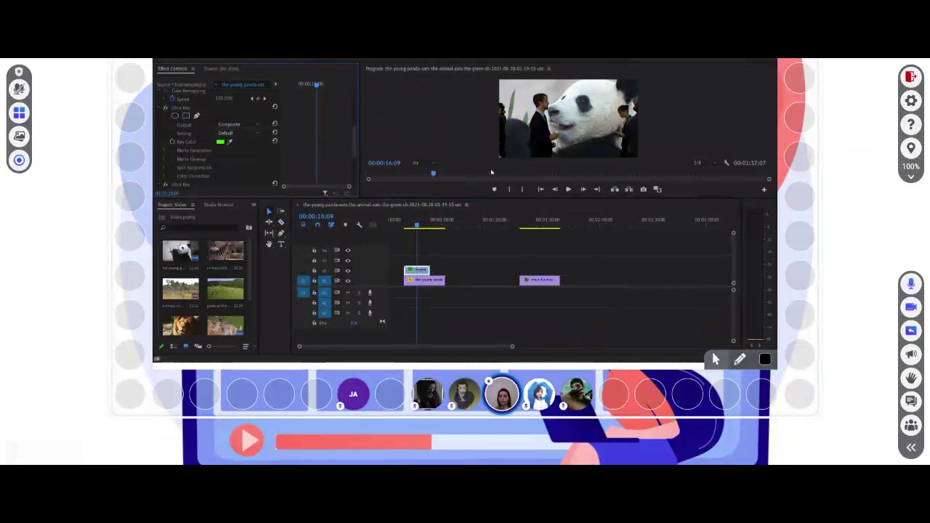
- Preview the keyed shot around 14–19 seconds, then add the background music clip to A1
{"action": "left_click", "coordinate": [415, 226]}
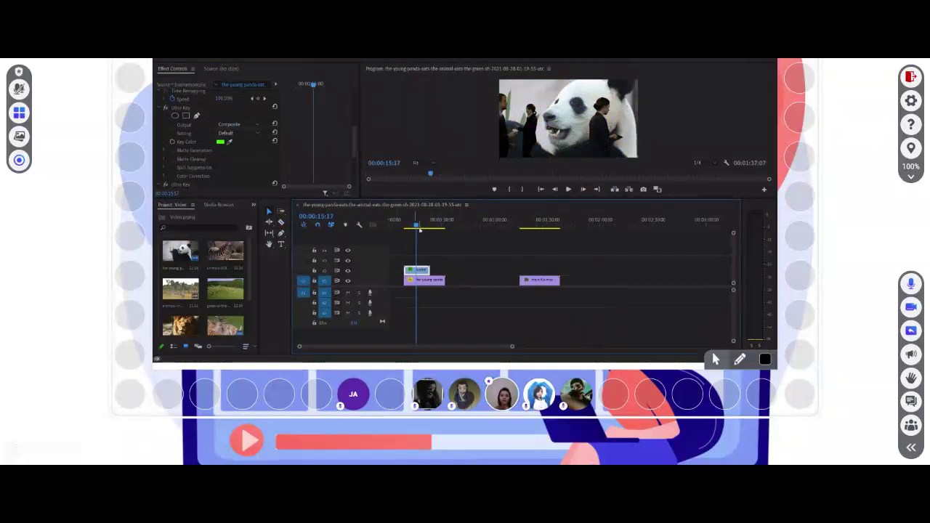
{"action": "left_click", "coordinate": [415, 226]}
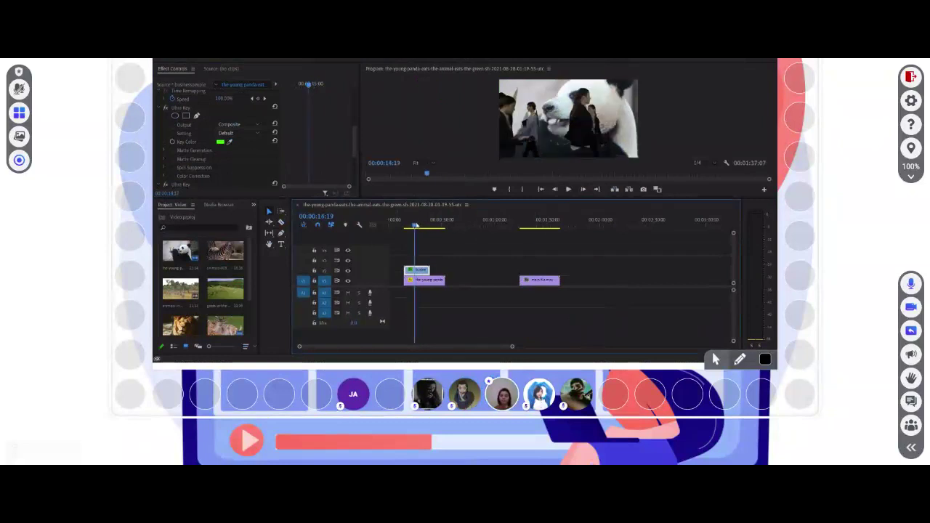
{"action": "left_click_drag", "start_coordinate": [416, 226], "coordinate": [422, 226]}
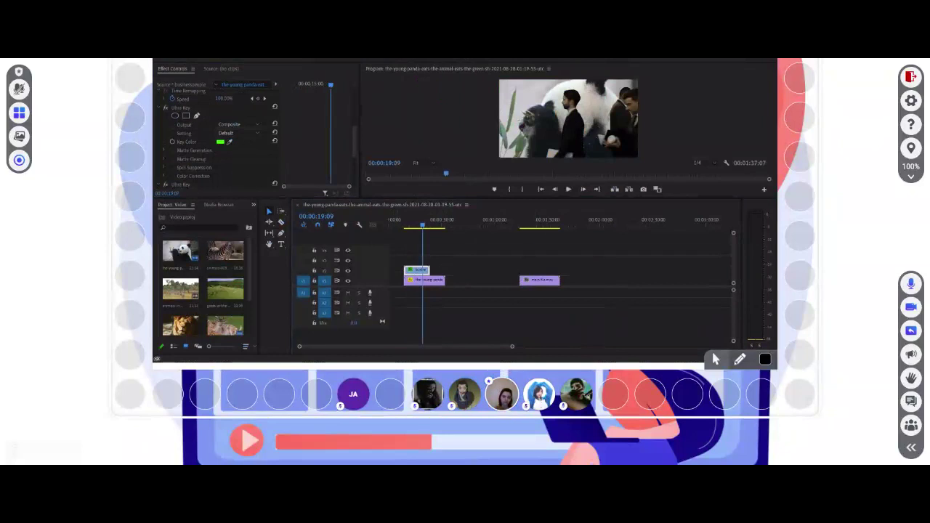
{"action": "left_click_drag", "start_coordinate": [508, 293], "coordinate": [393, 293]}
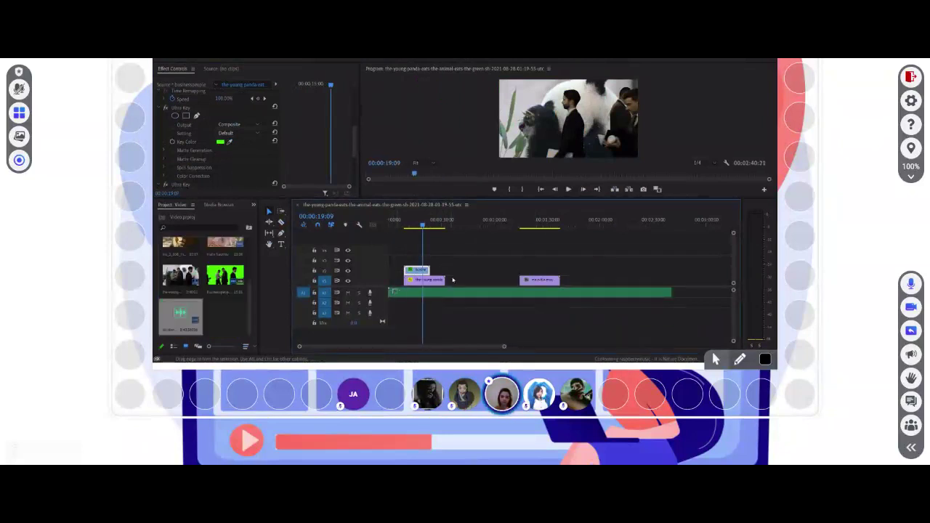
- Select the music clip and enlarge the A1 track to show its waveform
{"action": "left_click", "coordinate": [393, 293]}
{"action": "left_click_drag", "start_coordinate": [357, 294], "coordinate": [357, 317]}
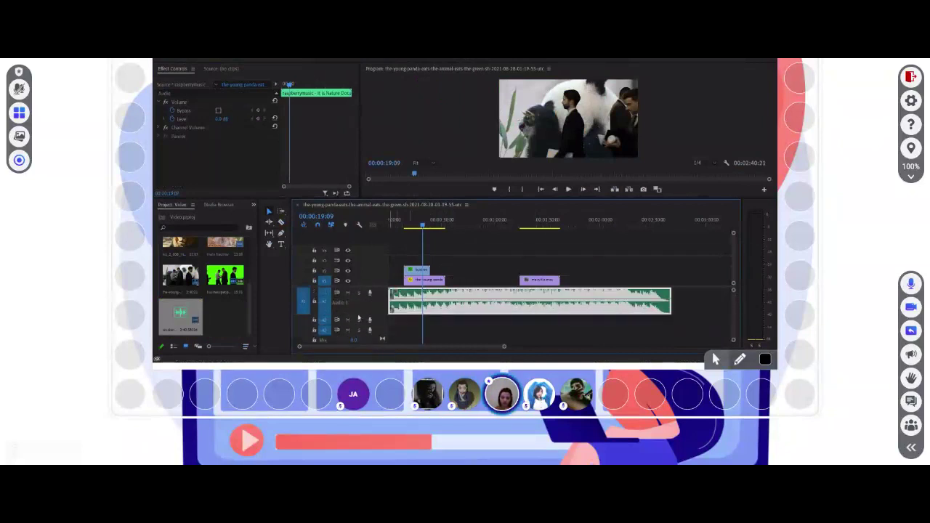
{"action": "left_click_drag", "start_coordinate": [421, 226], "coordinate": [389, 228]}
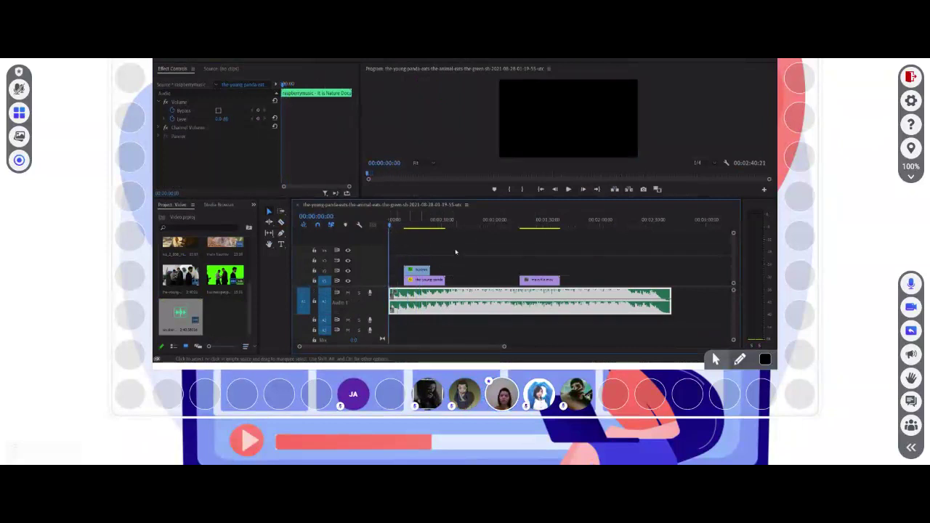
- Park the playhead at 13:11 and hide the businesspeople track's output so only the panda shows
{"action": "left_click", "coordinate": [416, 226]}
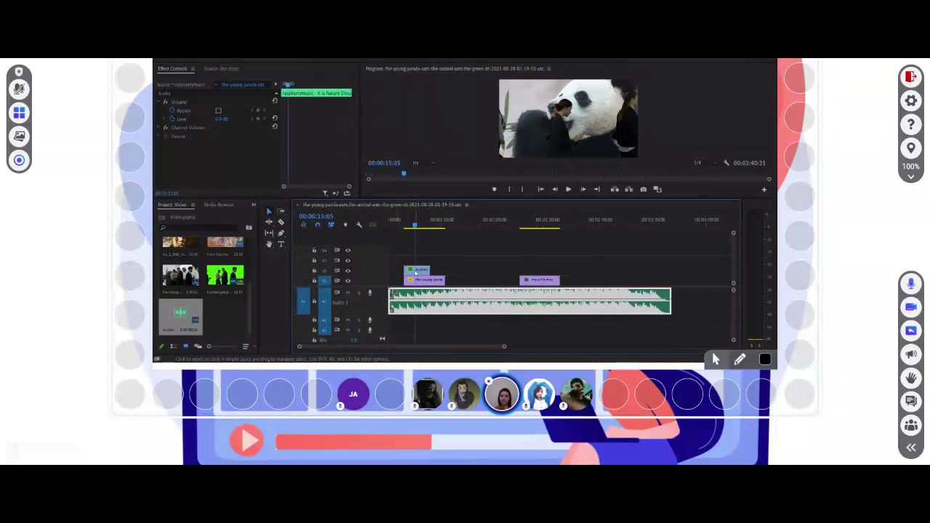
{"action": "left_click", "coordinate": [411, 227]}
{"action": "left_click", "coordinate": [411, 227]}
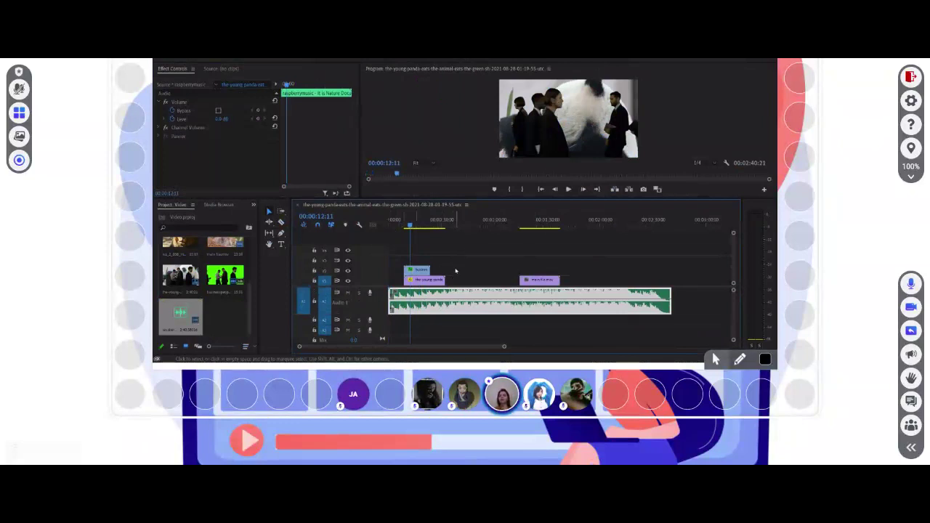
{"action": "left_click", "coordinate": [347, 271]}
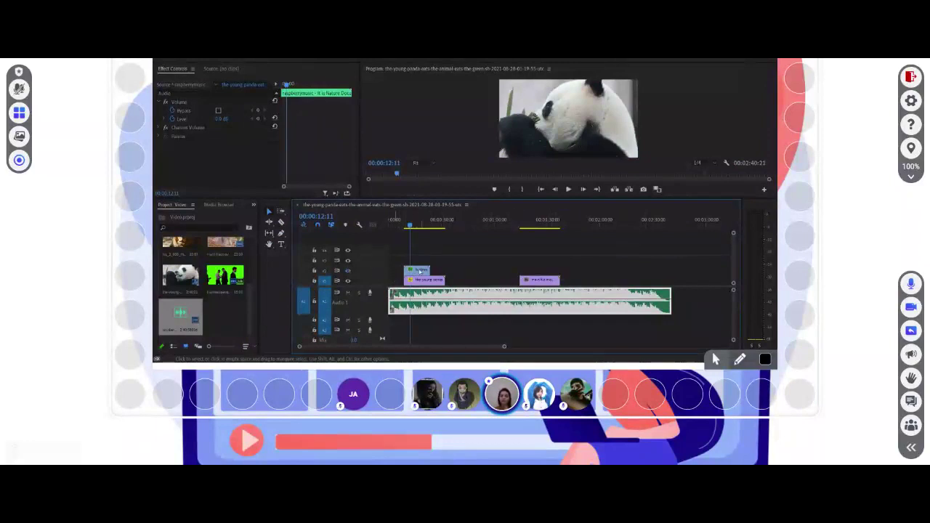
{"action": "left_click", "coordinate": [420, 271]}
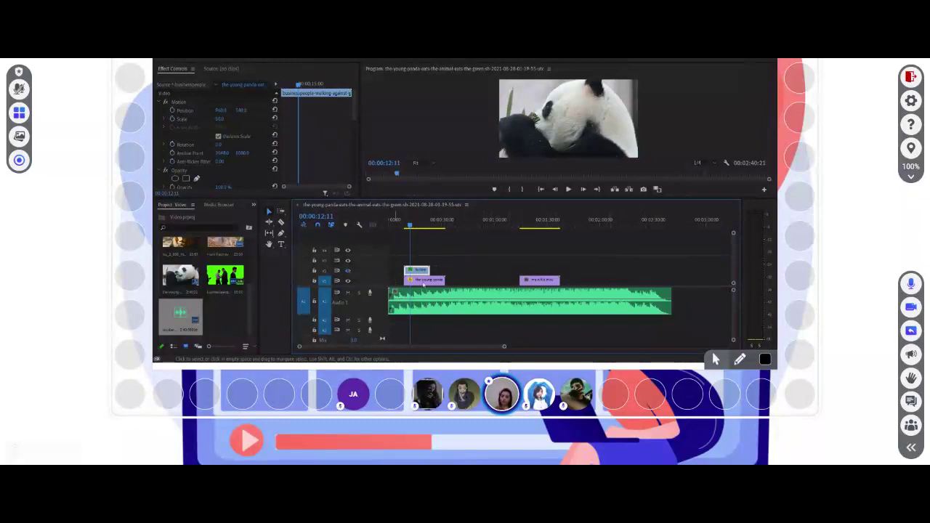
{"action": "left_click", "coordinate": [348, 292]}
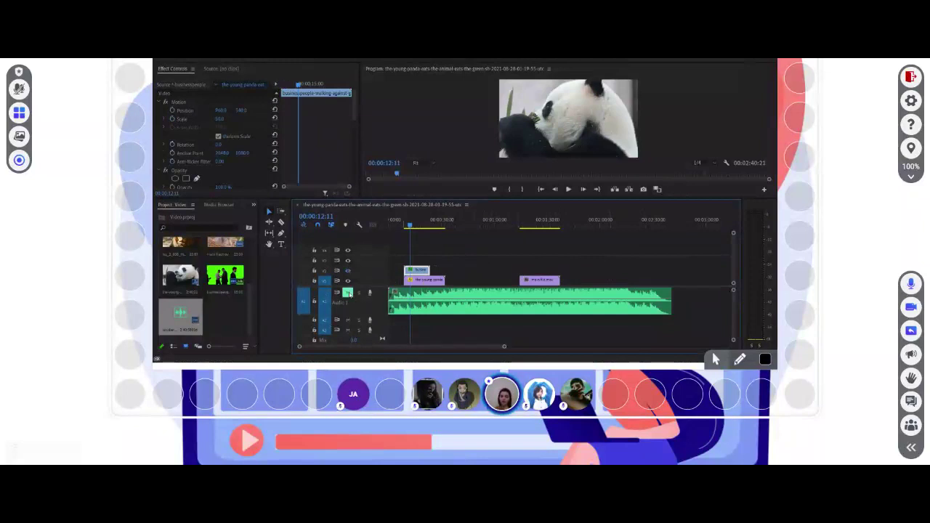
{"action": "left_click", "coordinate": [402, 226]}
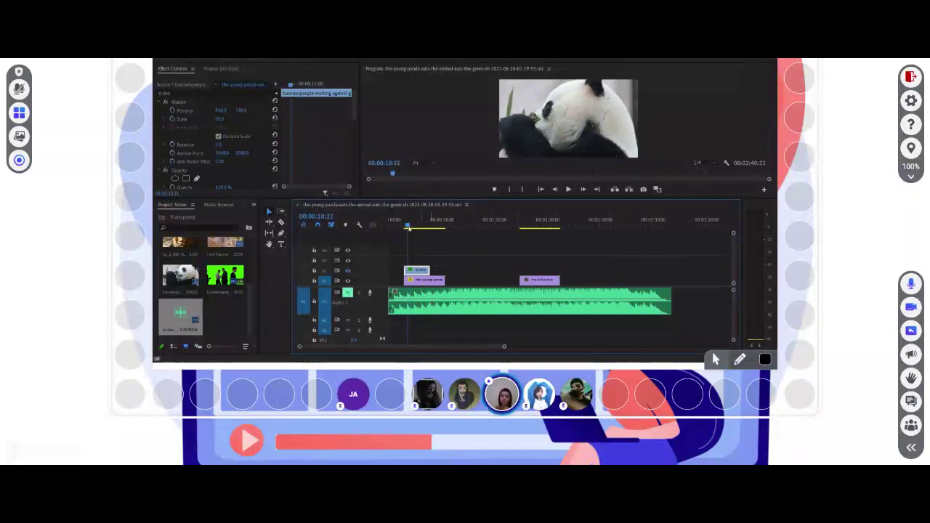
{"action": "left_click", "coordinate": [348, 292]}
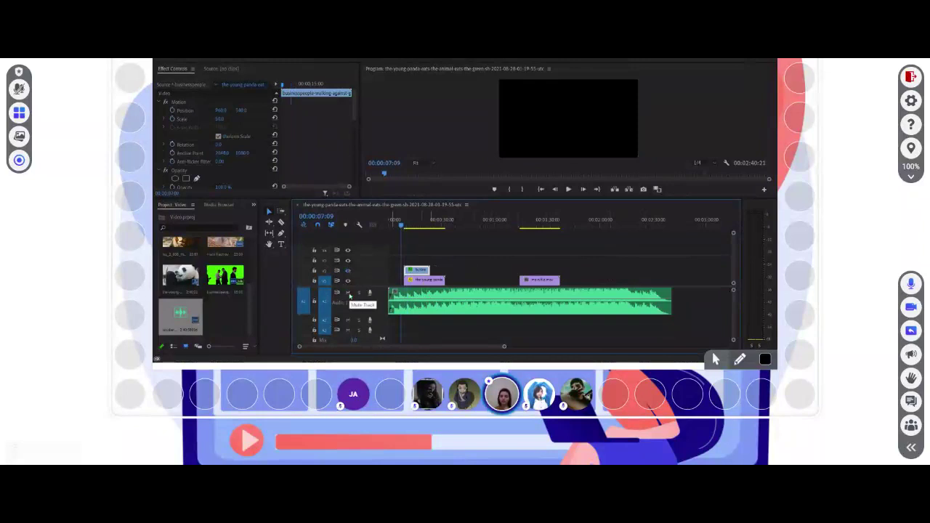
{"action": "left_click", "coordinate": [347, 292]}
{"action": "key", "text": "space"}
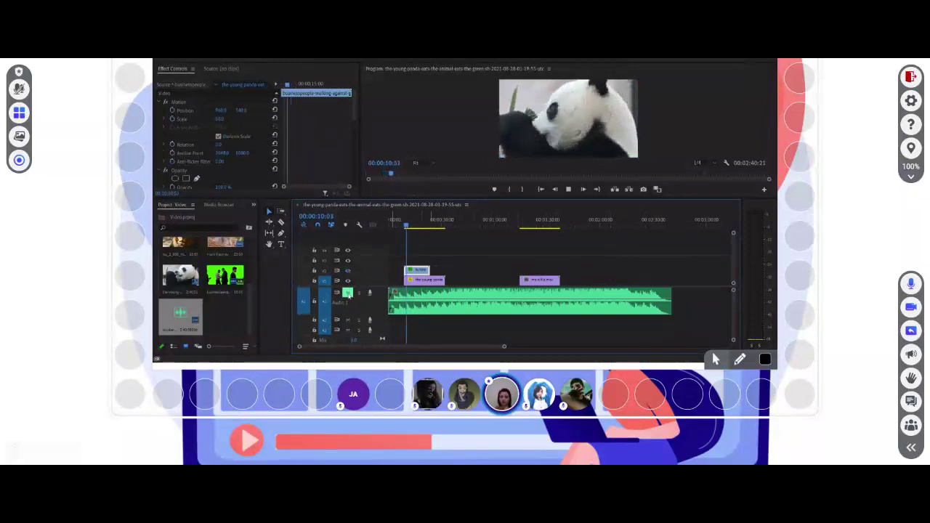
{"action": "left_click", "coordinate": [347, 292]}
{"action": "key", "text": "space"}
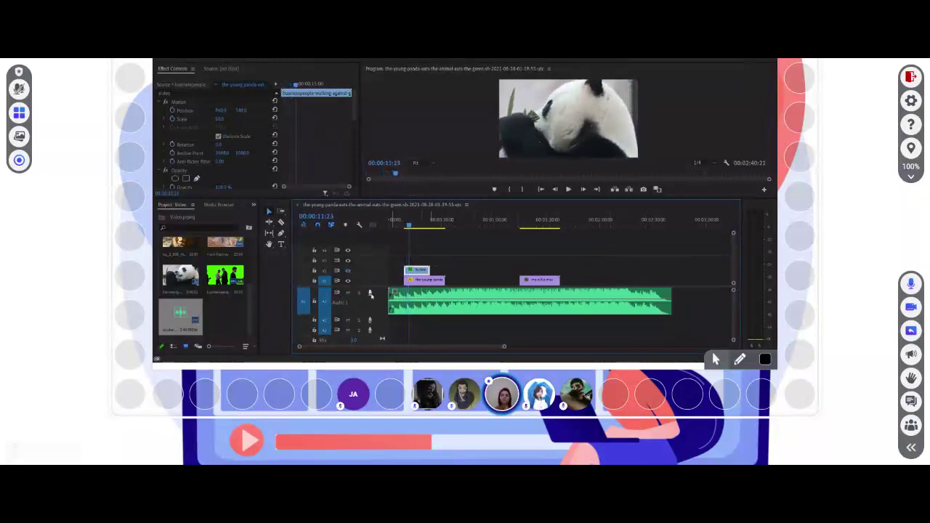
{"action": "left_click", "coordinate": [450, 298]}
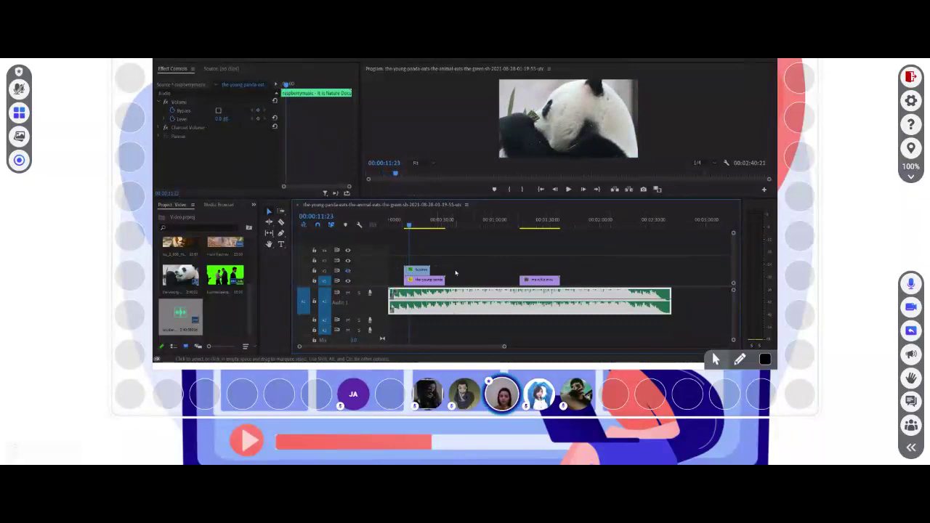
{"action": "left_click", "coordinate": [288, 85]}
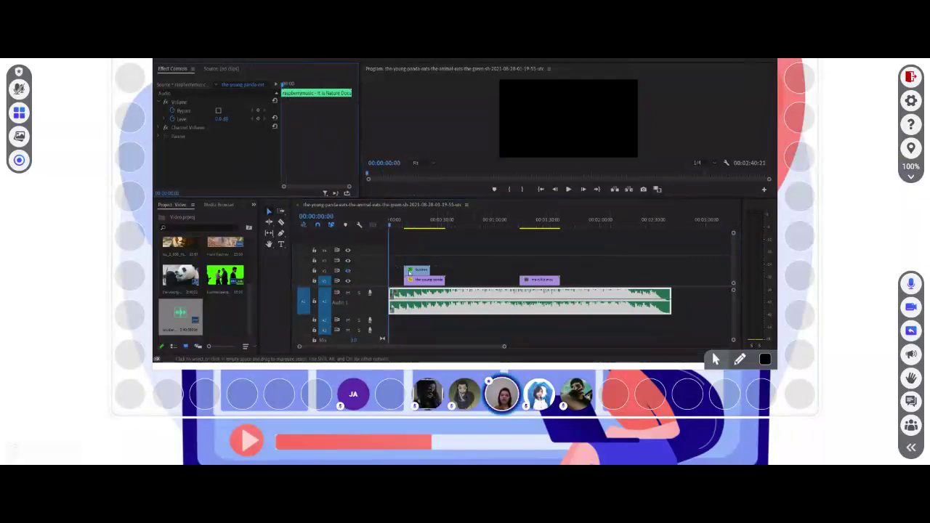
- Zoom the timeline in, play the opening from the start, and park the playhead at 00:00:06:00
{"action": "left_click", "coordinate": [391, 226]}
{"action": "left_click", "coordinate": [393, 226]}
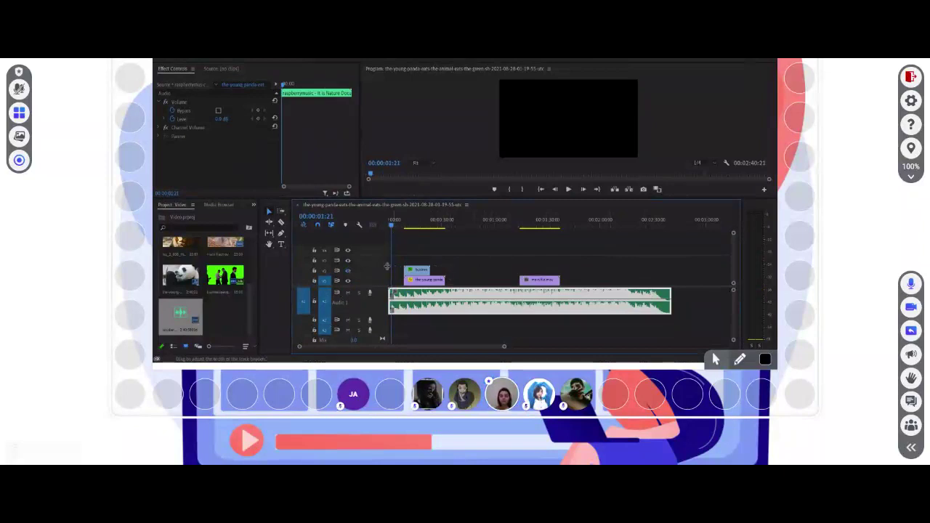
{"action": "key", "text": "="}
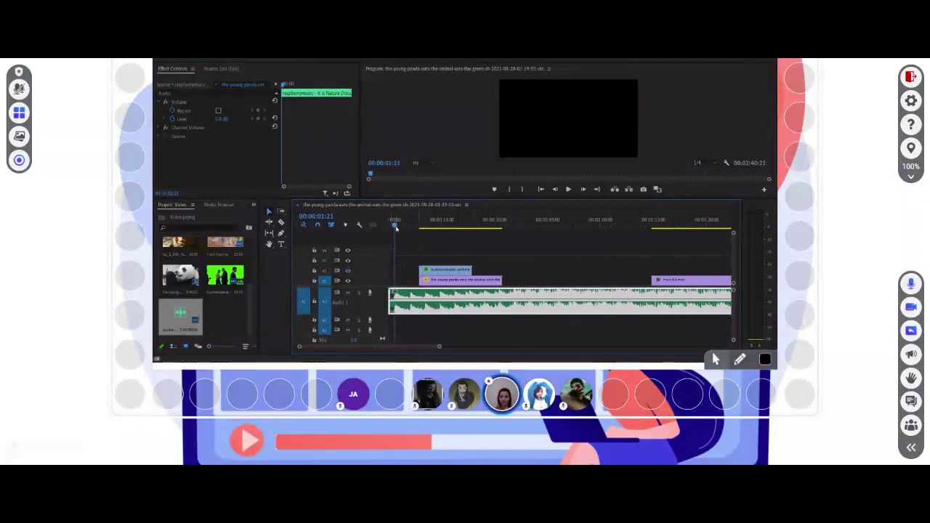
{"action": "key", "text": "Home"}
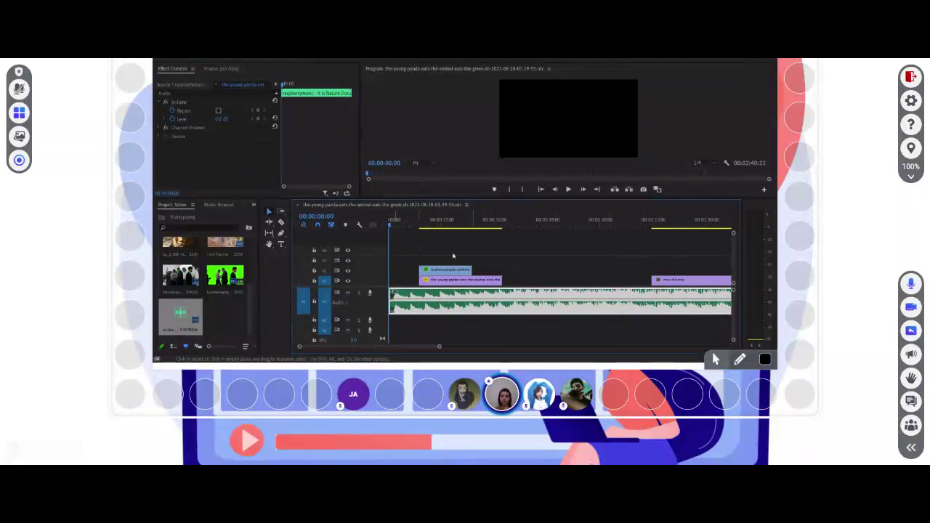
{"action": "key", "text": "space"}
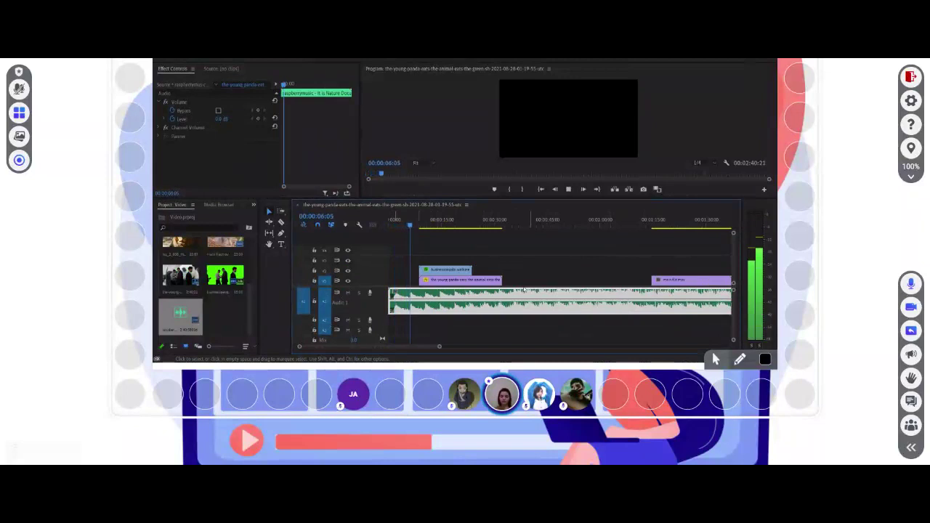
{"action": "key", "text": "space"}
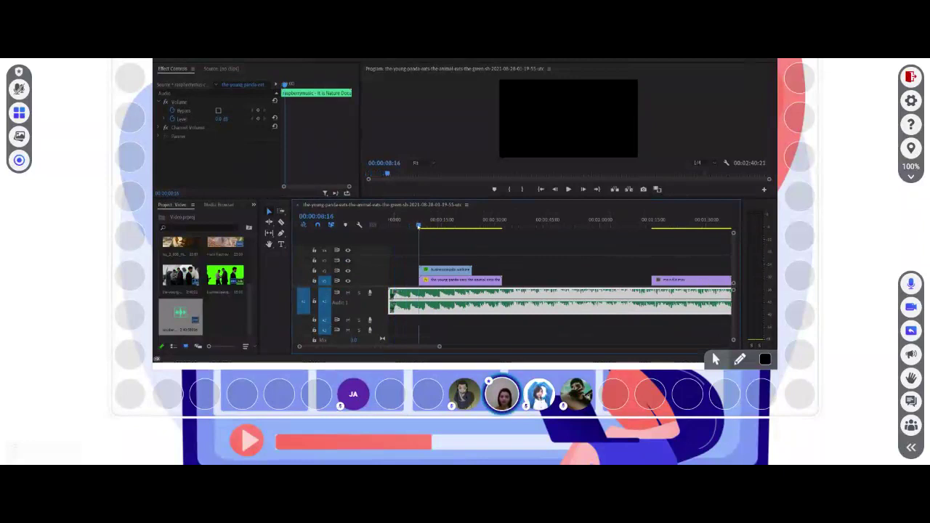
{"action": "left_click", "coordinate": [409, 226]}
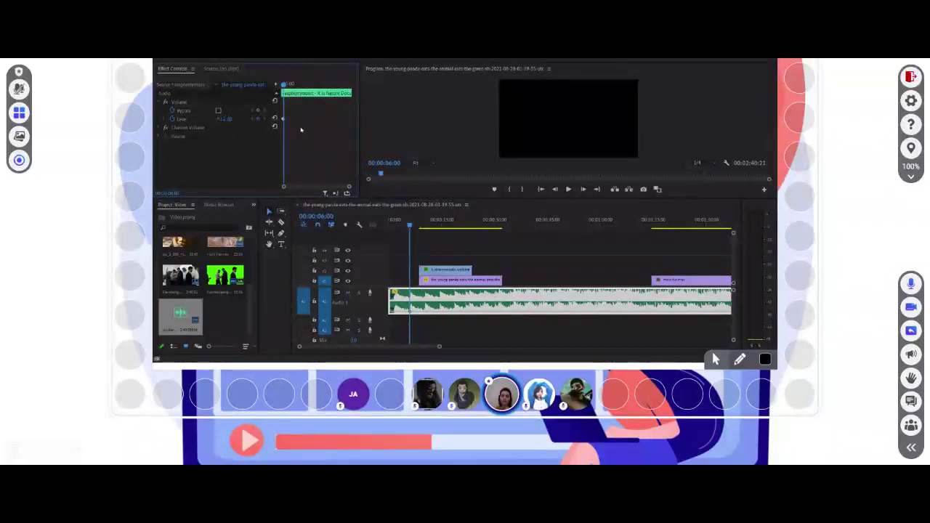
- At about 17 seconds, enter a music Volume Level of 6, adding a second keyframe
{"action": "key", "text": "space"}
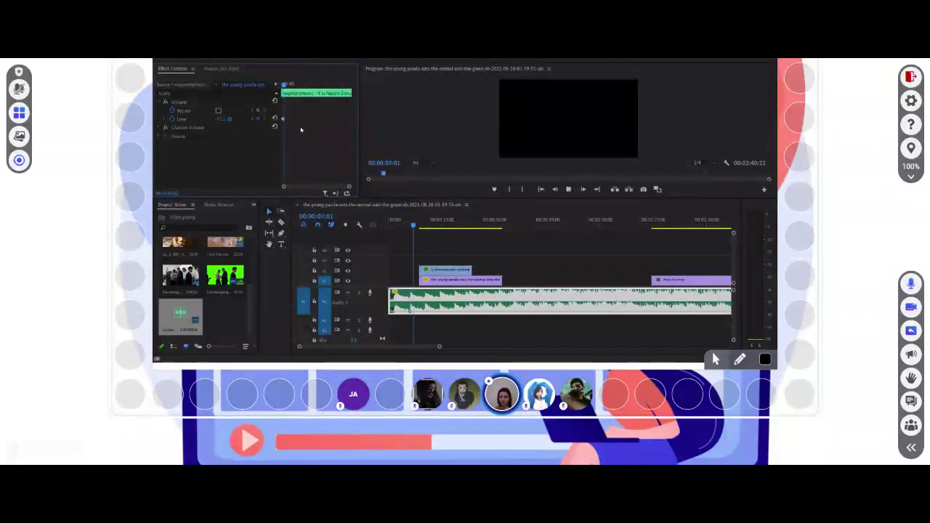
{"action": "left_click", "coordinate": [282, 85]}
{"action": "left_click_drag", "start_coordinate": [282, 85], "coordinate": [286, 89]}
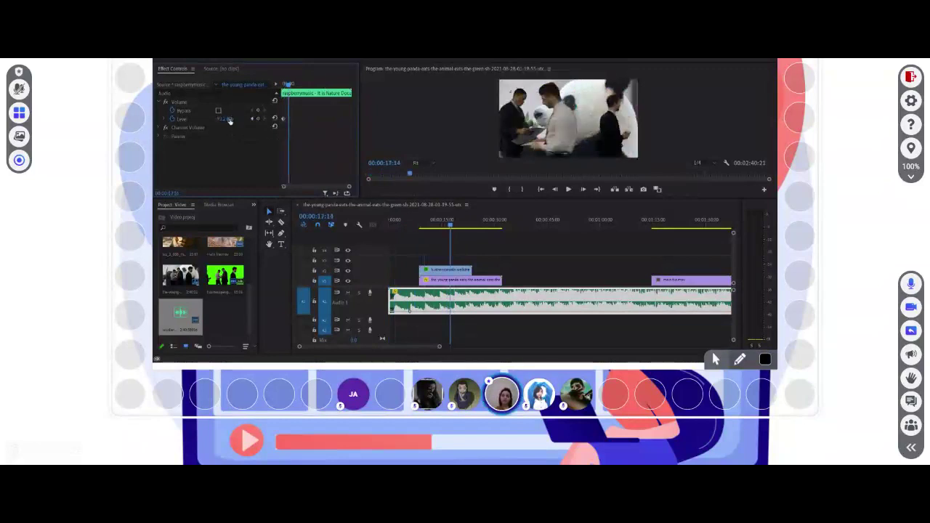
{"action": "left_click", "coordinate": [224, 119]}
{"action": "type", "text": "6"}
{"action": "key", "text": "Return"}
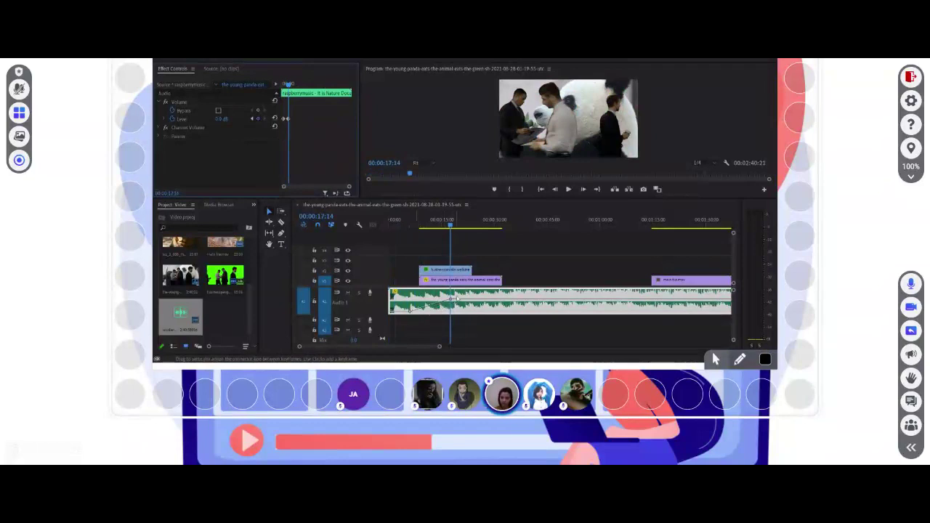
- Play back from about 6 seconds to hear the volume ramp
{"action": "left_click_drag", "start_coordinate": [425, 234], "coordinate": [408, 236]}
{"action": "key", "text": "space"}
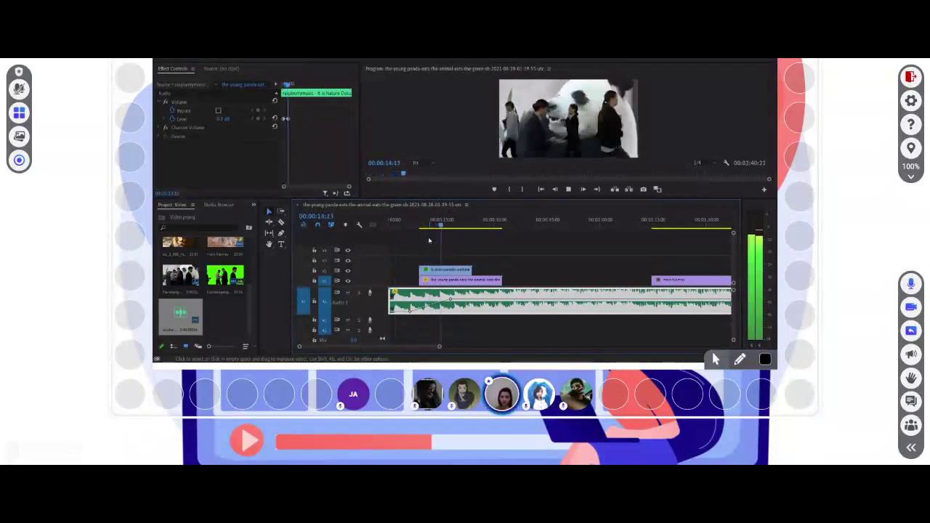
{"action": "key", "text": "space"}
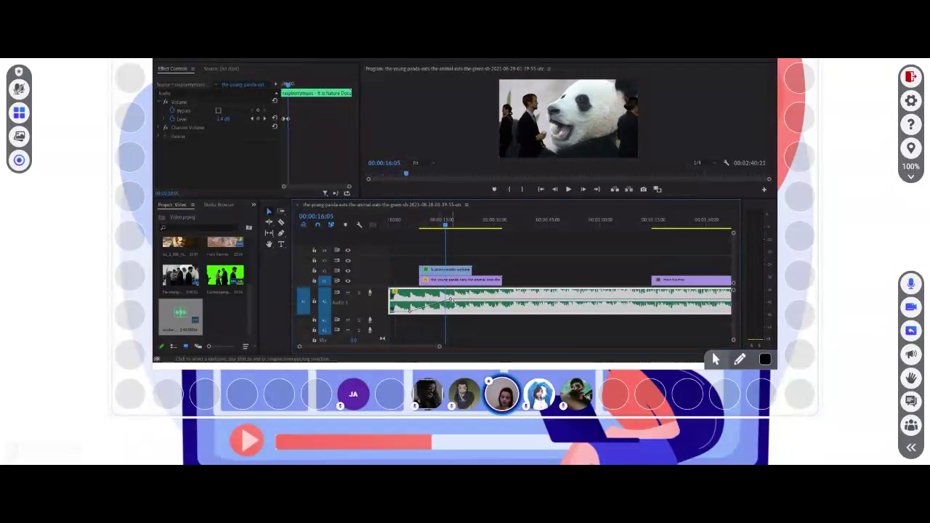
- Drag the first volume keyframe later, to about 00:00:11:21, and play the passage
{"action": "left_click_drag", "start_coordinate": [412, 311], "coordinate": [436, 308]}
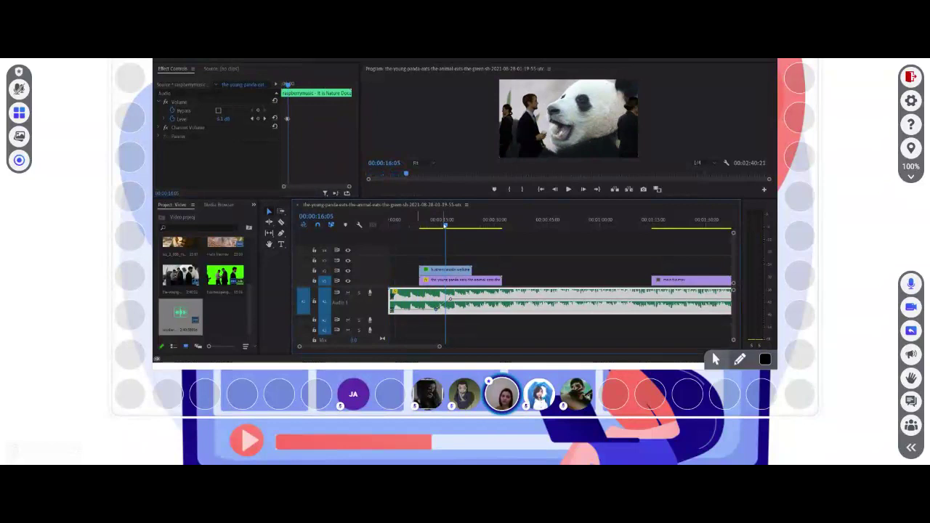
{"action": "key", "text": "j"}
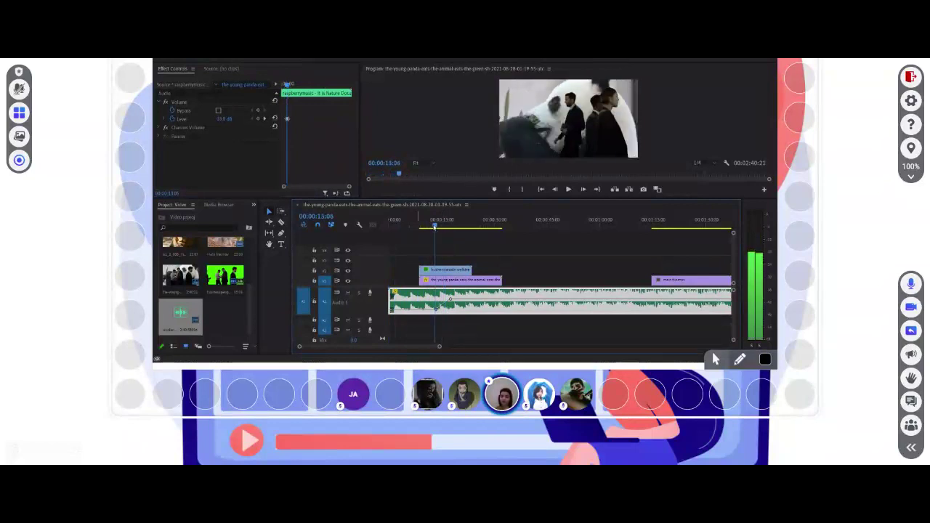
{"action": "key", "text": "k"}
{"action": "key", "text": "space"}
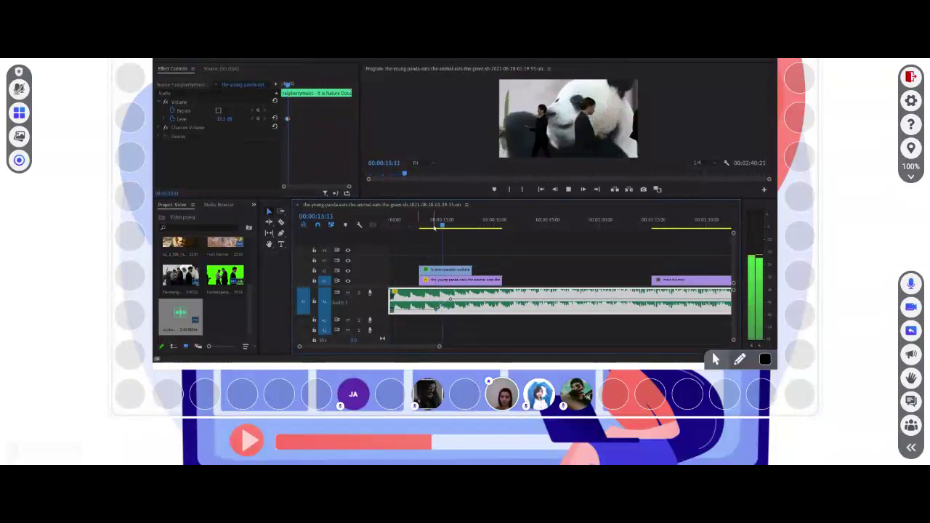
{"action": "key", "text": "space"}
- Replay from about 14 seconds and raise the music volume to 15.0 dB near 00:00:17:14
{"action": "left_click_drag", "start_coordinate": [438, 226], "coordinate": [434, 227]}
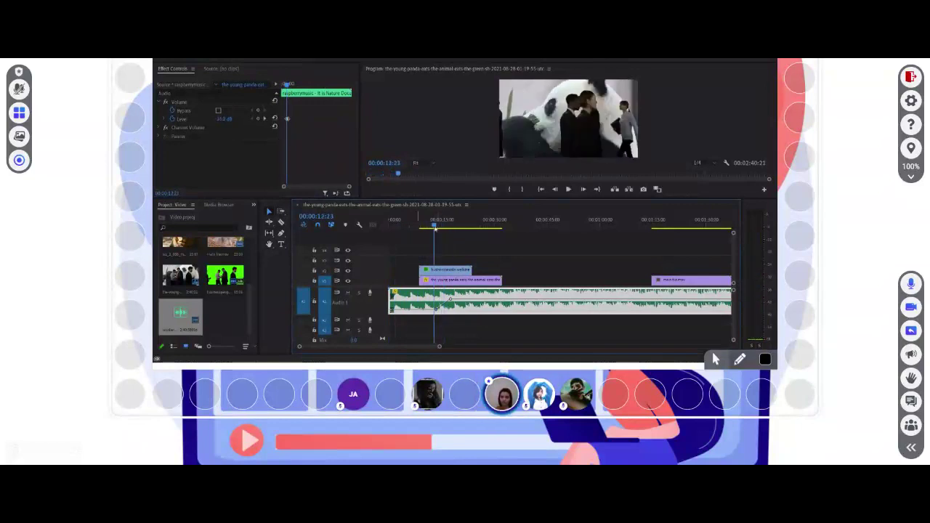
{"action": "key", "text": "space"}
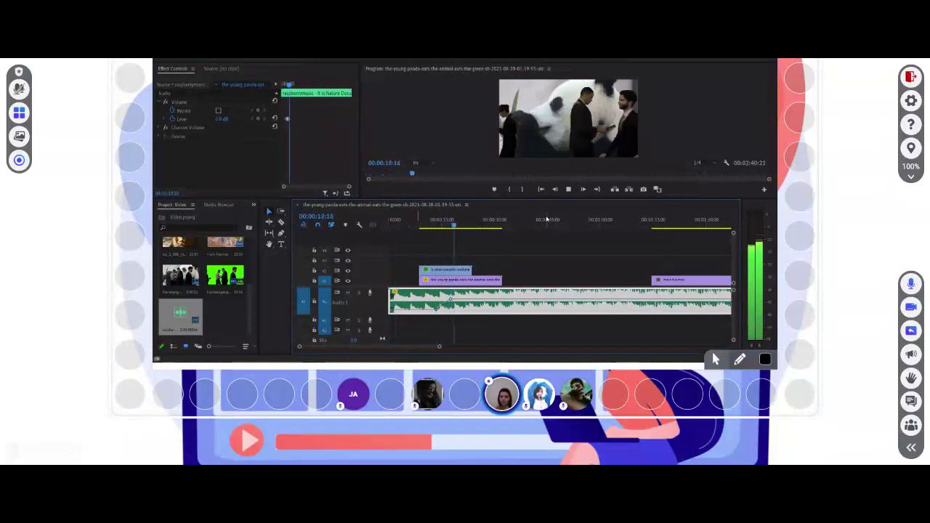
{"action": "key", "text": "space"}
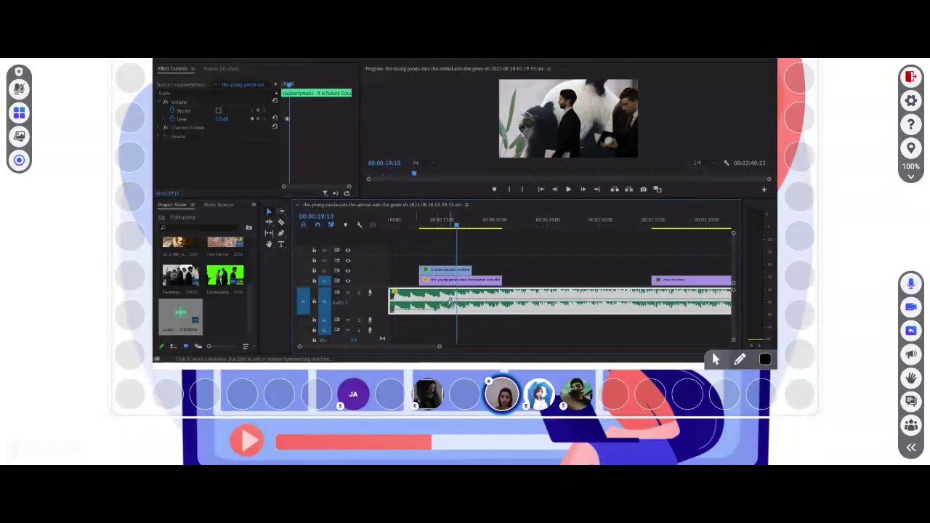
{"action": "left_click_drag", "start_coordinate": [450, 299], "coordinate": [451, 297]}
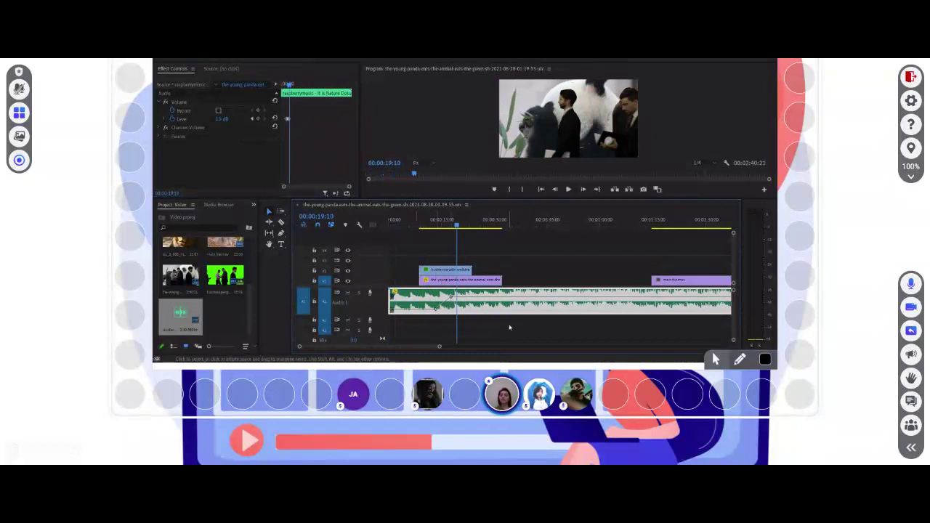
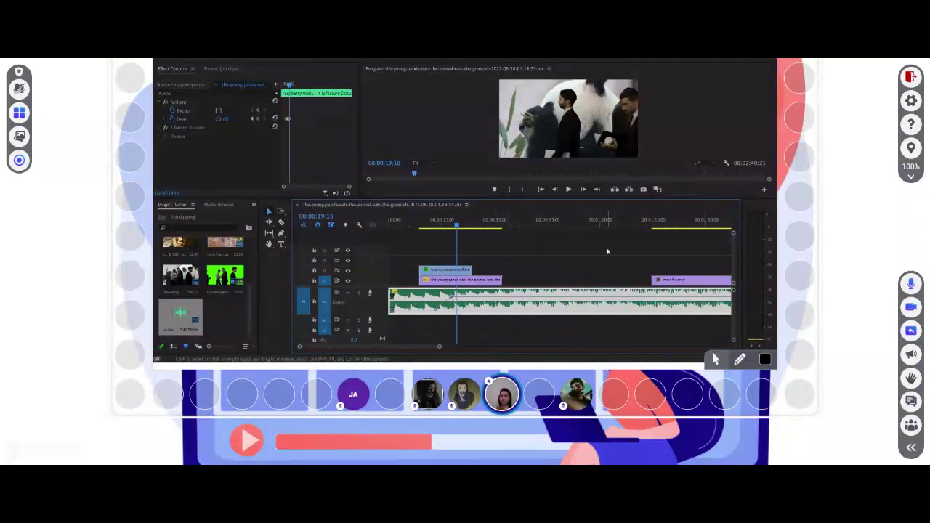
- Move back to about 00:00:18:08 and select a point on the music's volume rubber band
{"action": "left_click_drag", "start_coordinate": [456, 226], "coordinate": [446, 226]}
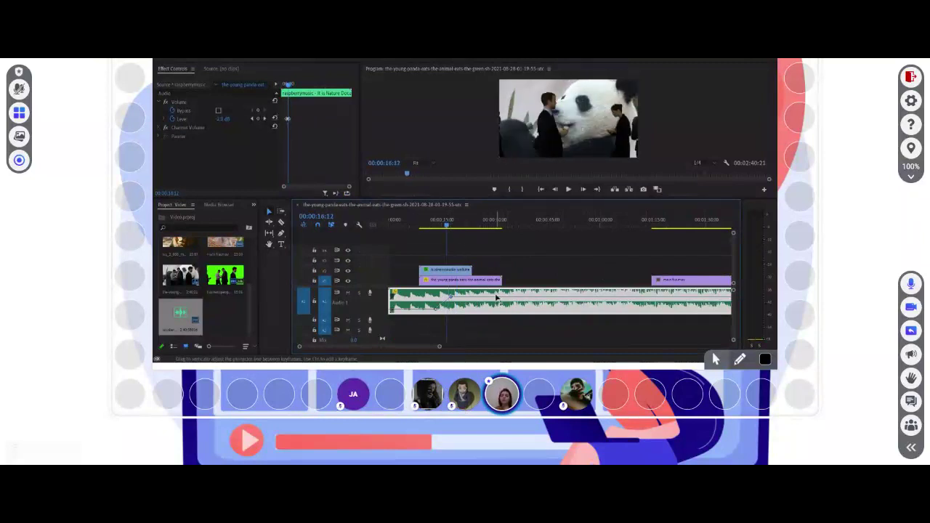
{"action": "mouse_move", "coordinate": [496, 297]}
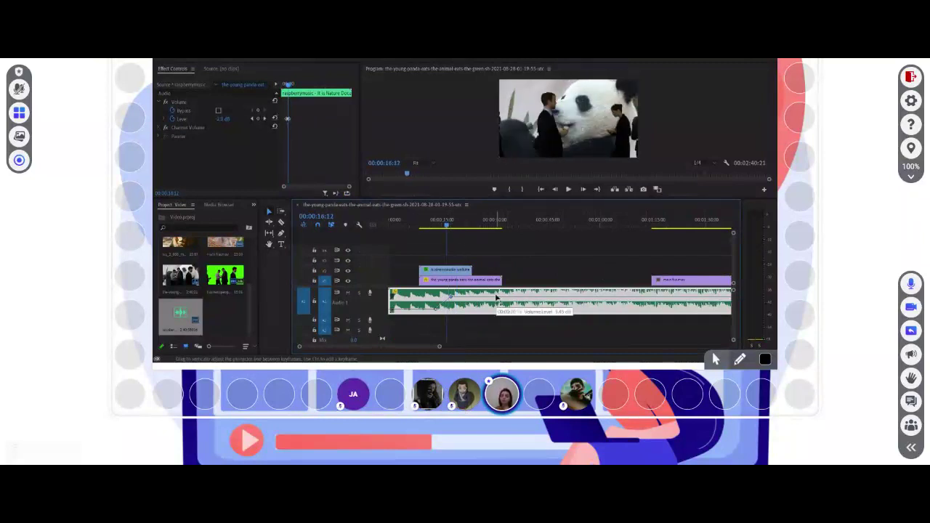
{"action": "left_click", "coordinate": [438, 312]}
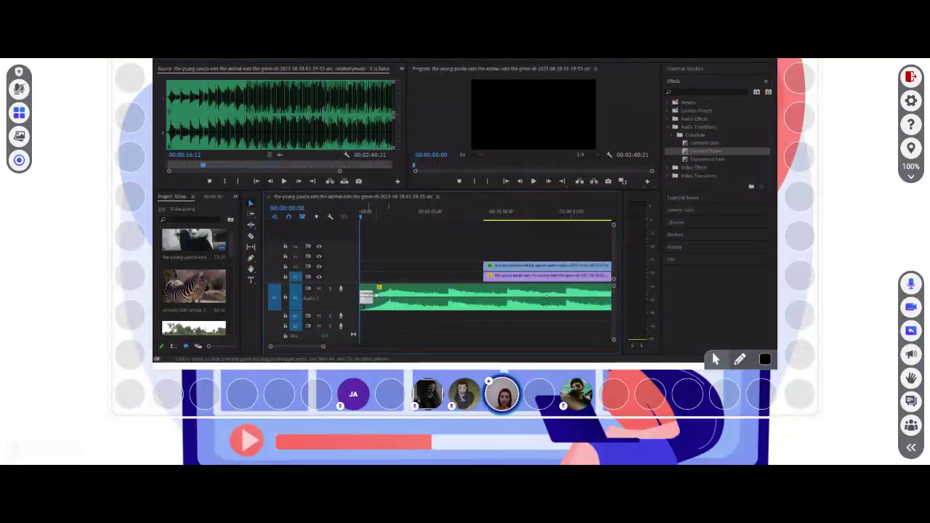
- Apply the Constant Power crossfade to the music clip and zoom out to the whole sequence
{"action": "left_click_drag", "start_coordinate": [554, 289], "coordinate": [554, 290]}
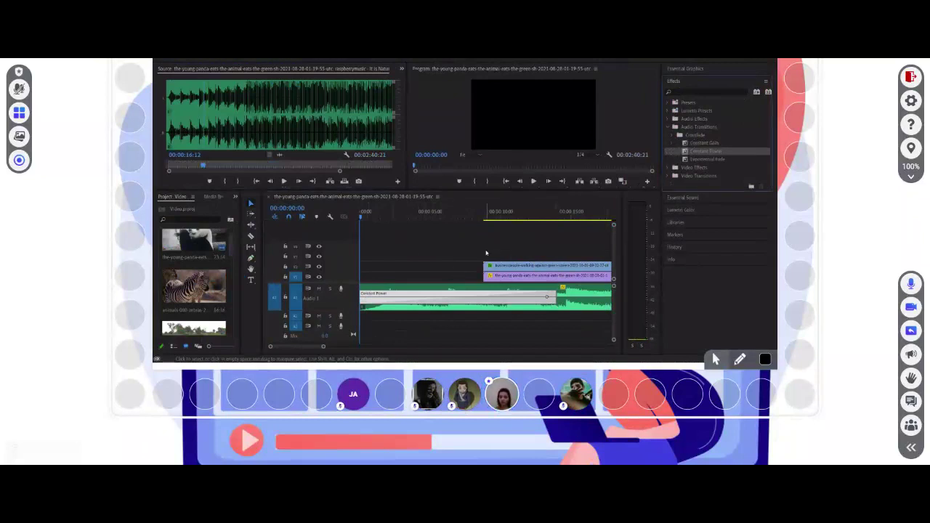
{"action": "key", "text": "minus"}
{"action": "key", "text": "minus"}
{"action": "key", "text": "minus"}
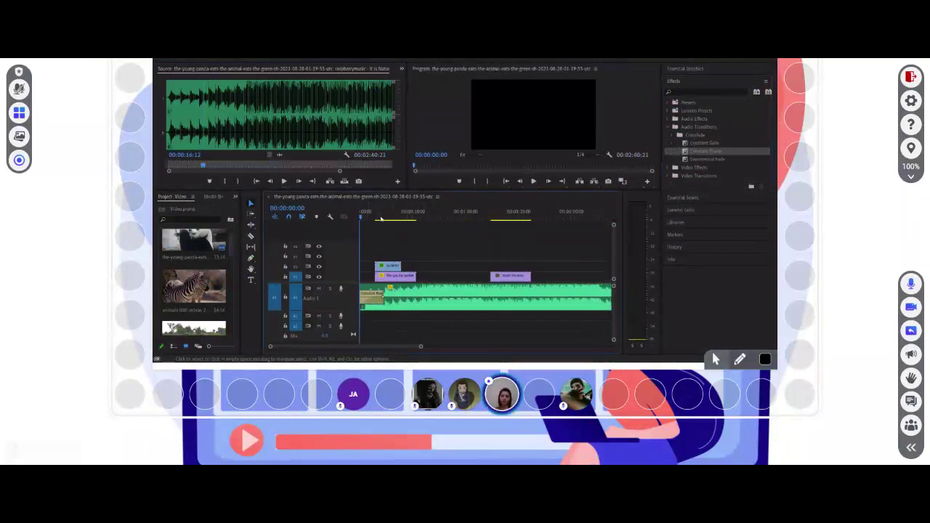
{"action": "left_click", "coordinate": [376, 299]}
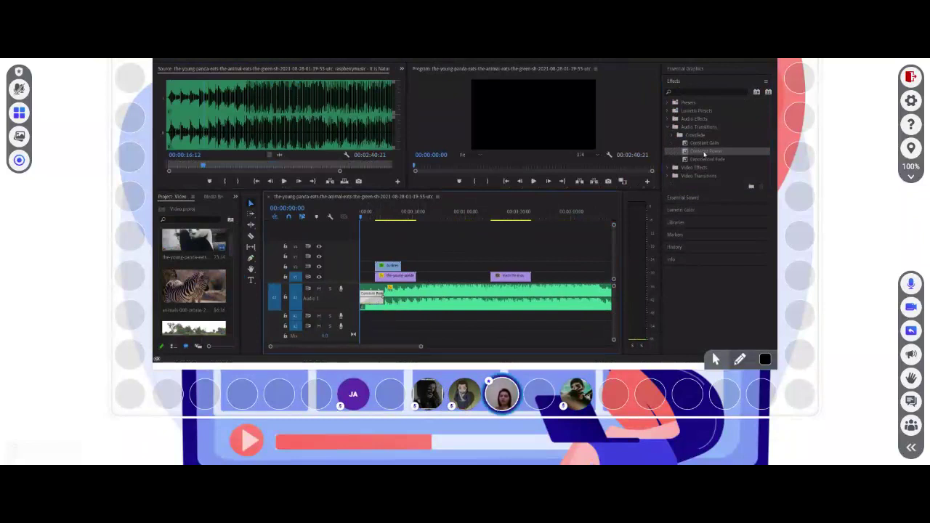
- Split the music clip at 00:00:57:10, then undo the split and crossfade and return to the start
{"action": "left_click", "coordinate": [461, 215]}
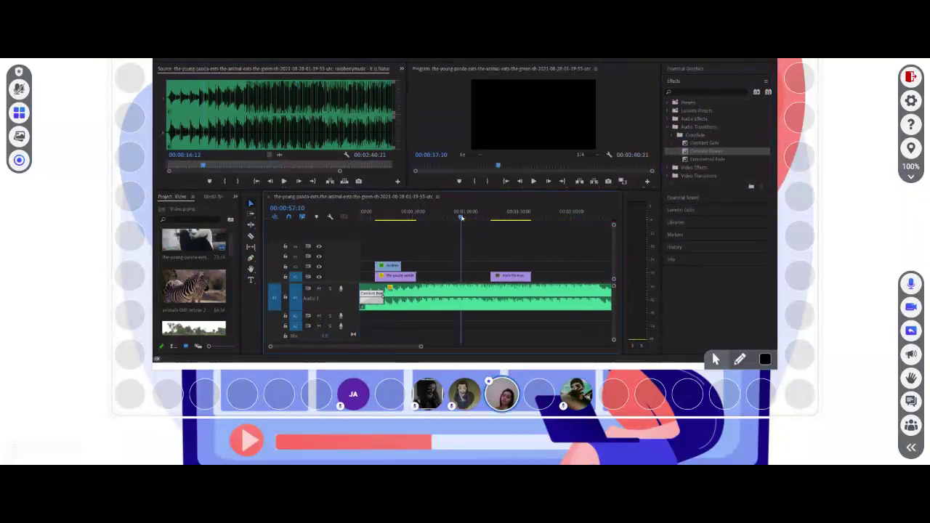
{"action": "left_click", "coordinate": [462, 296]}
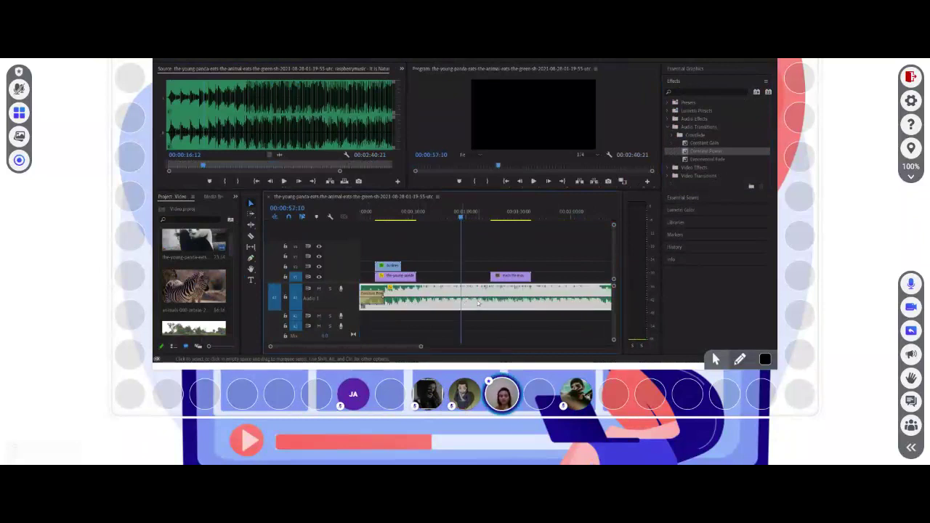
{"action": "key", "text": "ctrl+k"}
{"action": "left_click", "coordinate": [705, 159]}
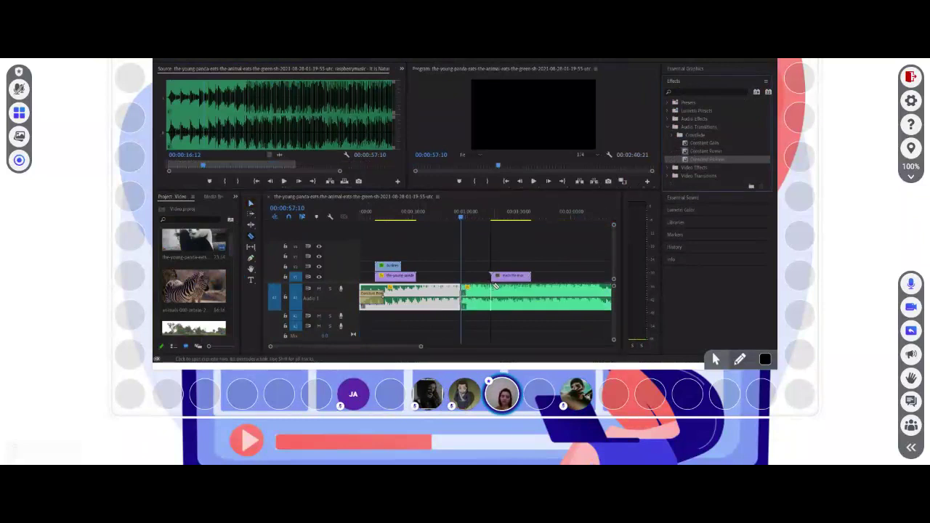
{"action": "key", "text": "ctrl+z"}
{"action": "key", "text": "ctrl+z"}
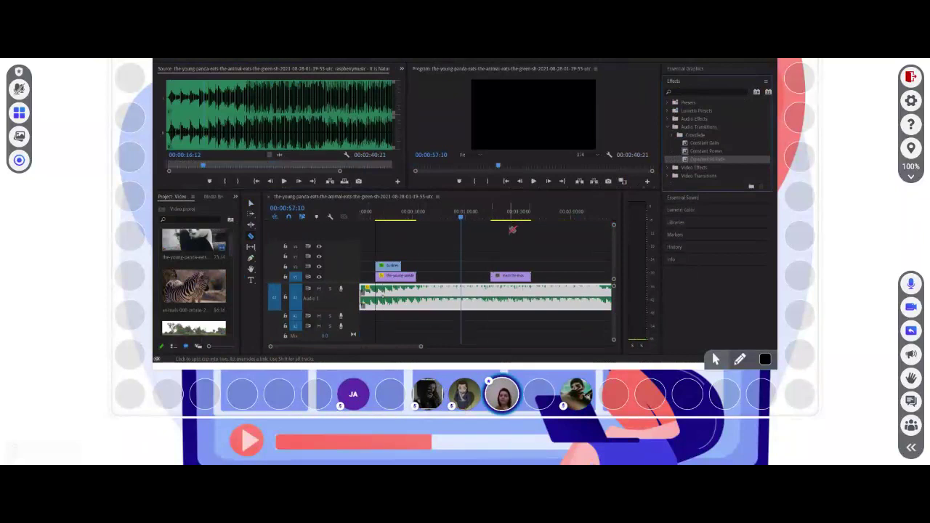
{"action": "key", "text": "Home"}
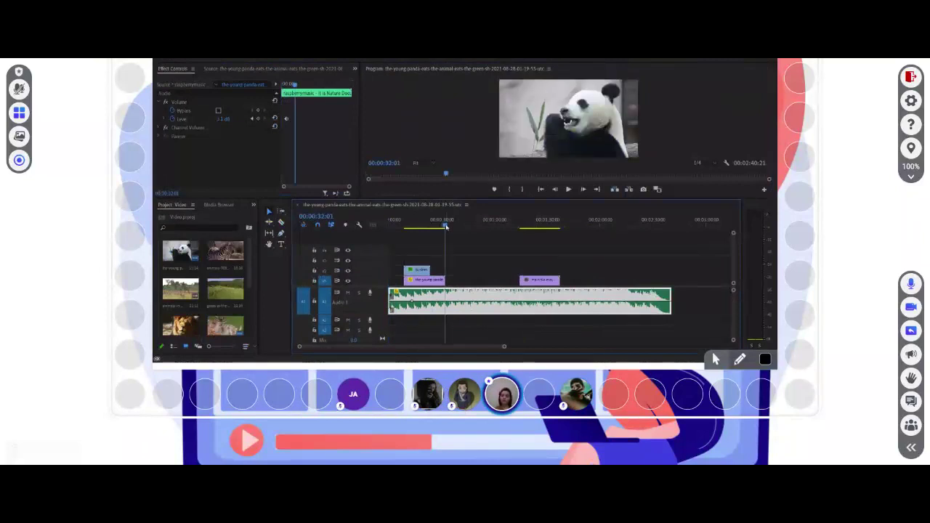
- Lower the music's Volume Level to -12.0 dB and check it around 00:00:35:01
{"action": "mouse_move", "coordinate": [226, 116]}
{"action": "left_mouse_down"}
{"action": "mouse_move", "coordinate": [204, 122]}
{"action": "mouse_move", "coordinate": [241, 119]}
{"action": "left_mouse_up"}
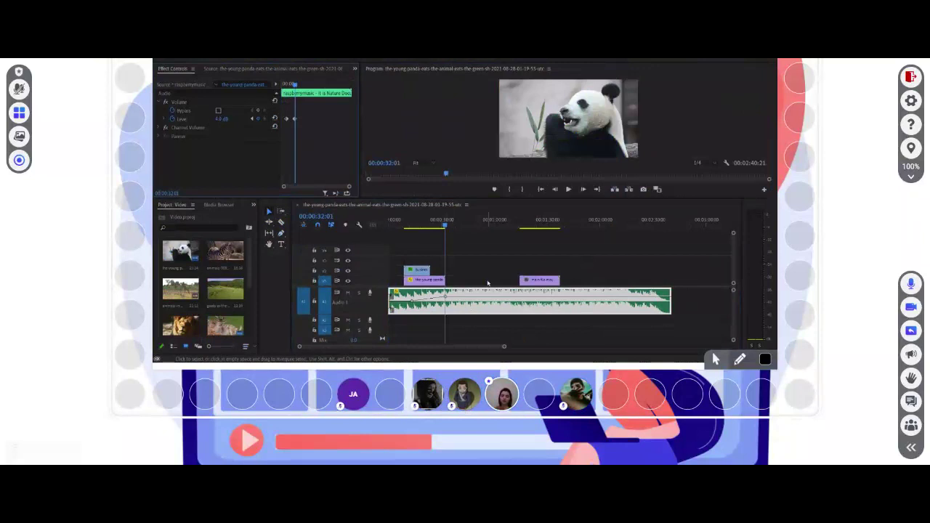
{"action": "left_click", "coordinate": [450, 221]}
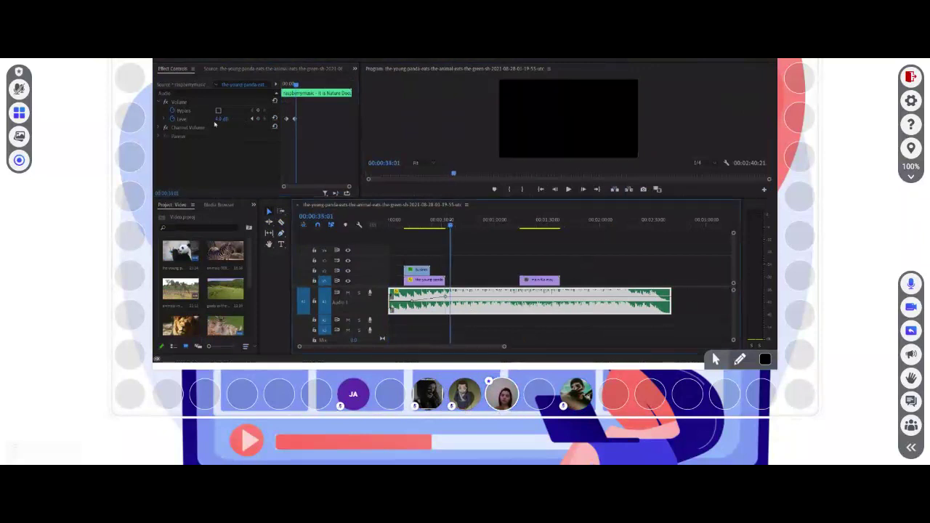
{"action": "left_click", "coordinate": [451, 220]}
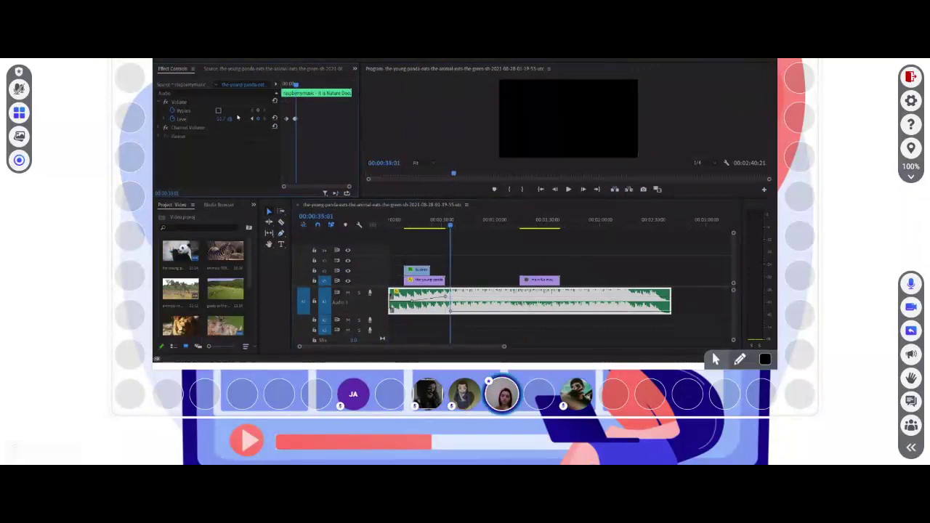
- Scrub back to the panda shot at 00:00:31:20 and switch to the Color workspace
{"action": "left_click", "coordinate": [459, 225]}
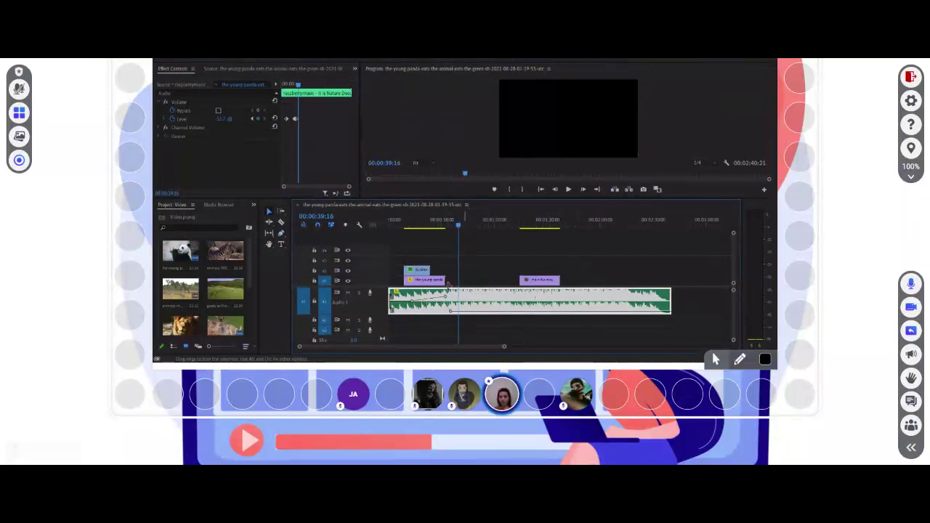
{"action": "left_click", "coordinate": [456, 226]}
{"action": "left_click_drag", "start_coordinate": [456, 226], "coordinate": [444, 226]}
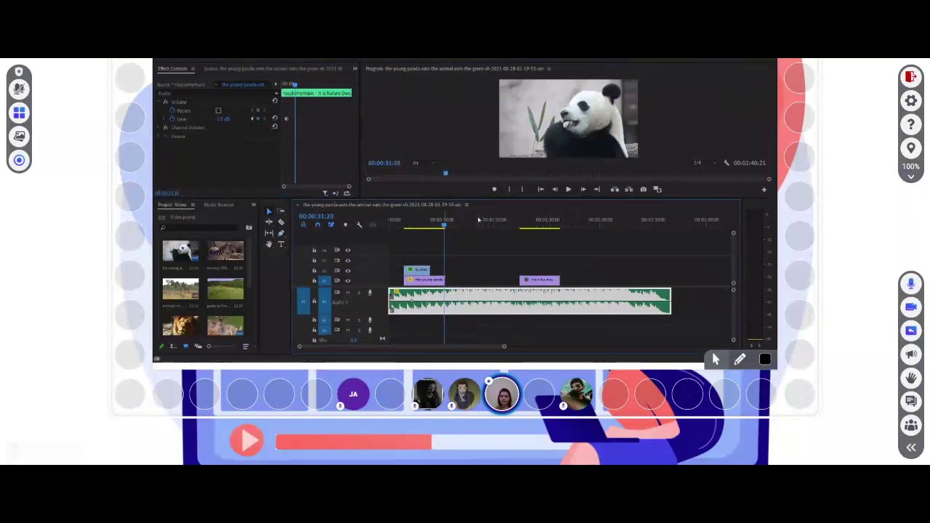
{"action": "left_click", "coordinate": [411, 63]}
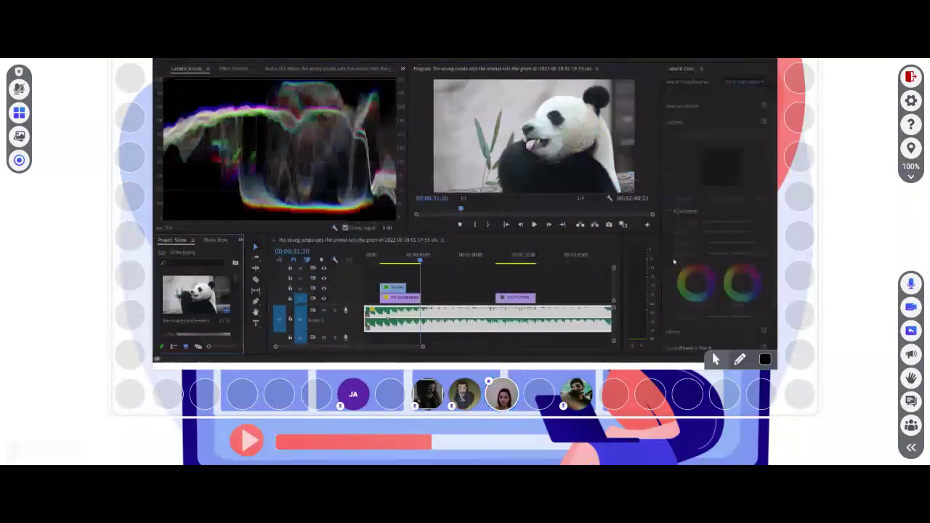
- Go to 00:00:19:09, hide the V3 overlay track, and make the timeline panels taller
{"action": "left_click", "coordinate": [398, 256]}
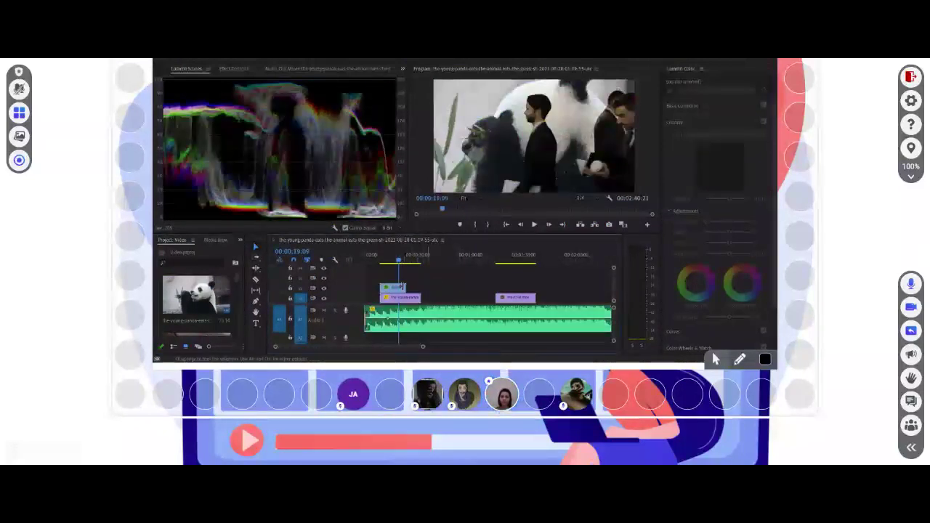
{"action": "left_click", "coordinate": [398, 289]}
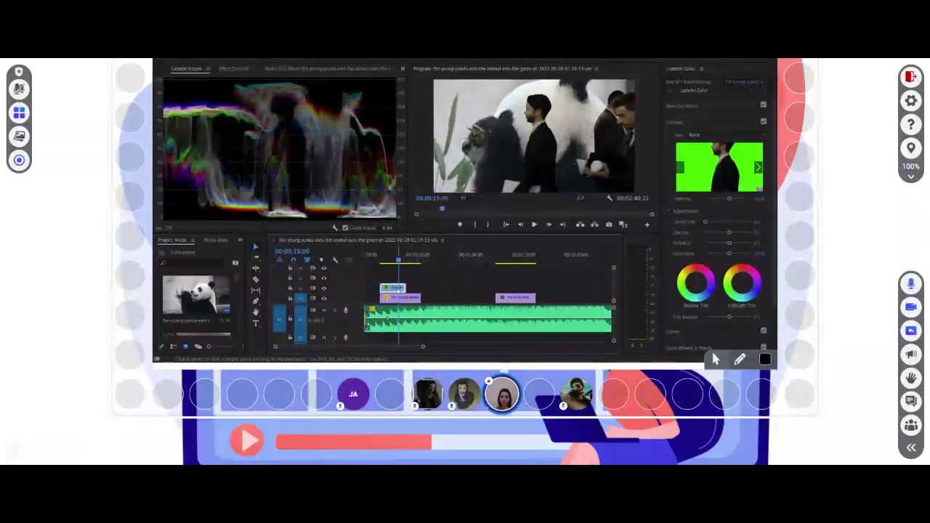
{"action": "left_click", "coordinate": [323, 288]}
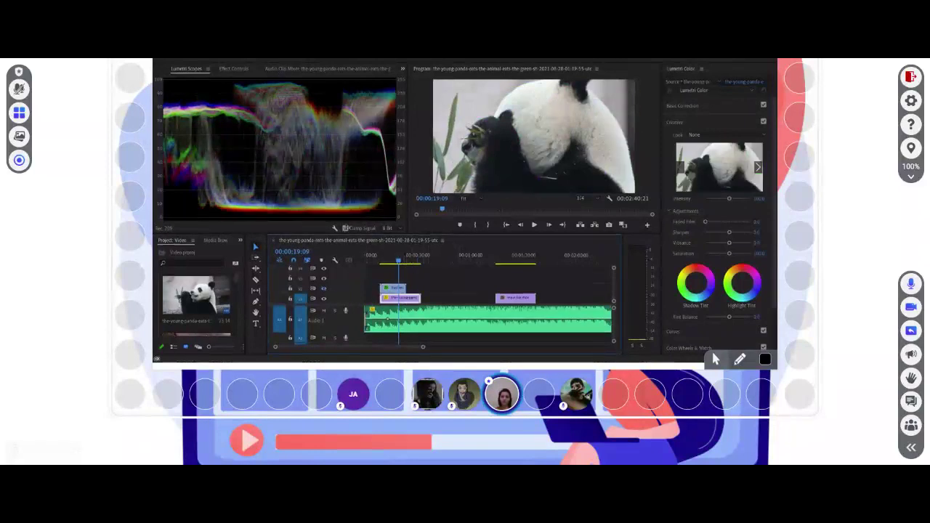
{"action": "left_click_drag", "start_coordinate": [346, 234], "coordinate": [346, 208]}
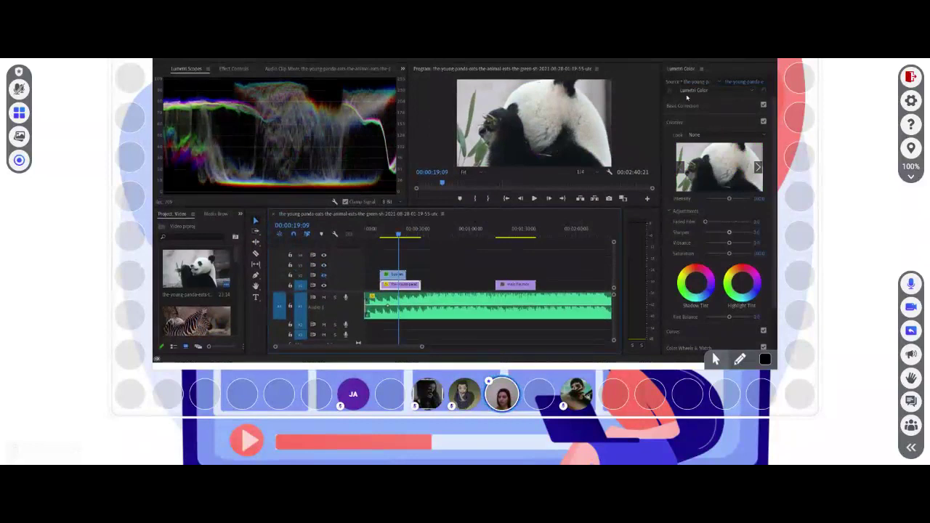
- In Basic Correction, adjust Temperature and slightly brighten Highlights on the panda clip, then collapse it
{"action": "left_click", "coordinate": [705, 106]}
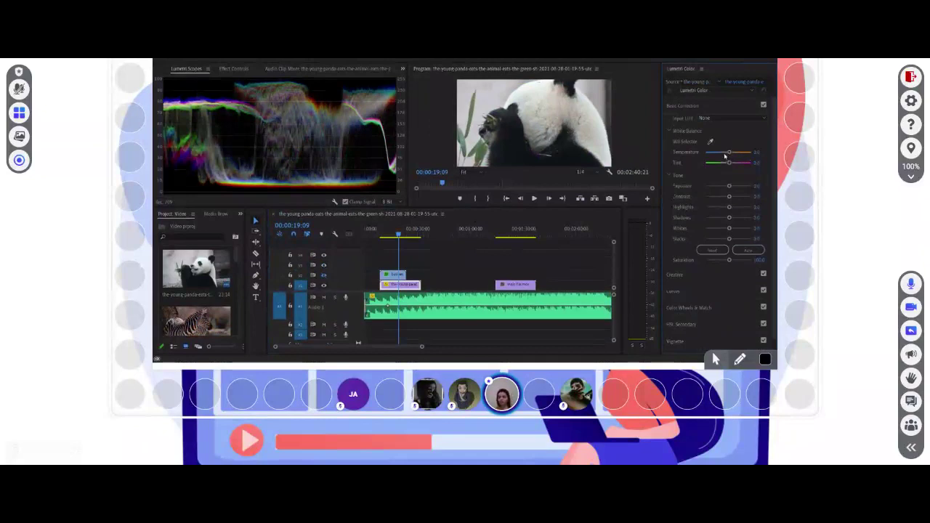
{"action": "mouse_move", "coordinate": [727, 154]}
{"action": "left_mouse_down"}
{"action": "mouse_move", "coordinate": [738, 153]}
{"action": "mouse_move", "coordinate": [725, 155]}
{"action": "mouse_move", "coordinate": [732, 153]}
{"action": "mouse_move", "coordinate": [730, 164]}
{"action": "left_mouse_up"}
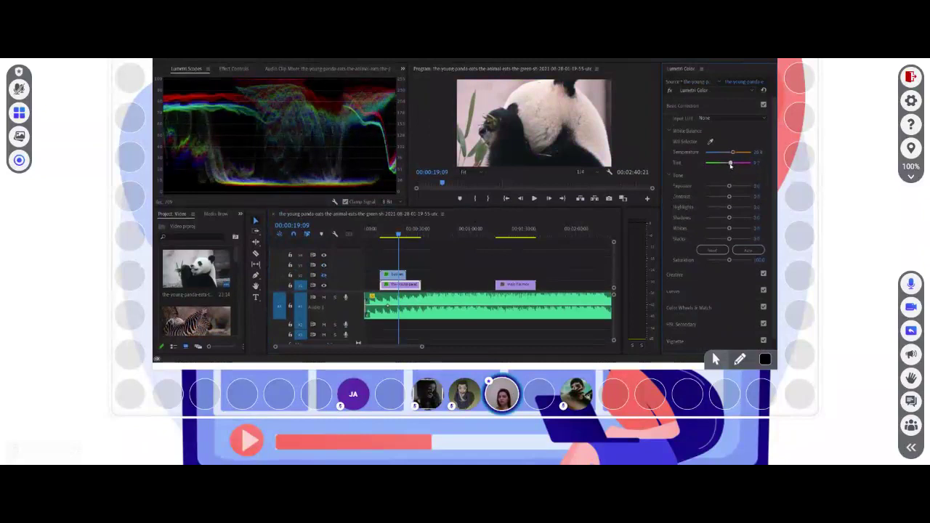
{"action": "left_click_drag", "start_coordinate": [726, 208], "coordinate": [730, 209]}
{"action": "scroll", "coordinate": [695, 264], "scroll_direction": "down", "scroll_amount": 1}
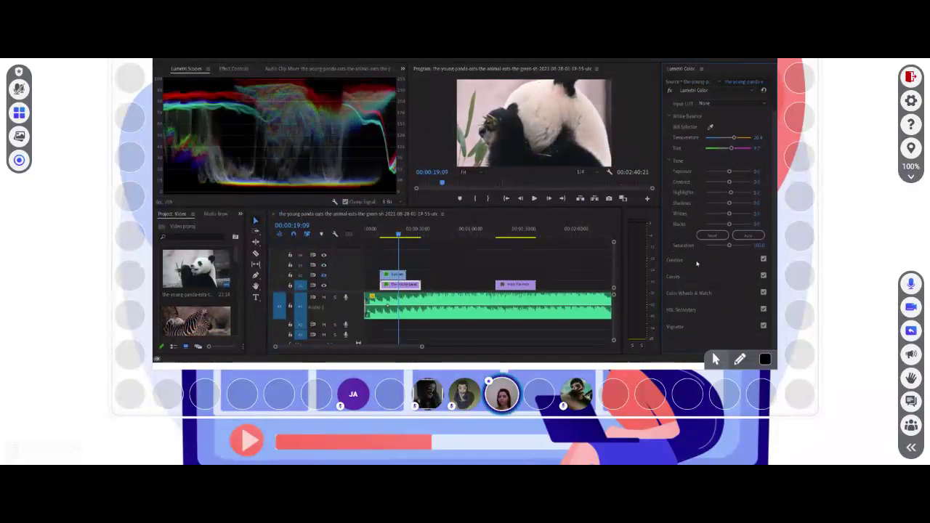
{"action": "scroll", "coordinate": [687, 156], "scroll_direction": "up", "scroll_amount": 1}
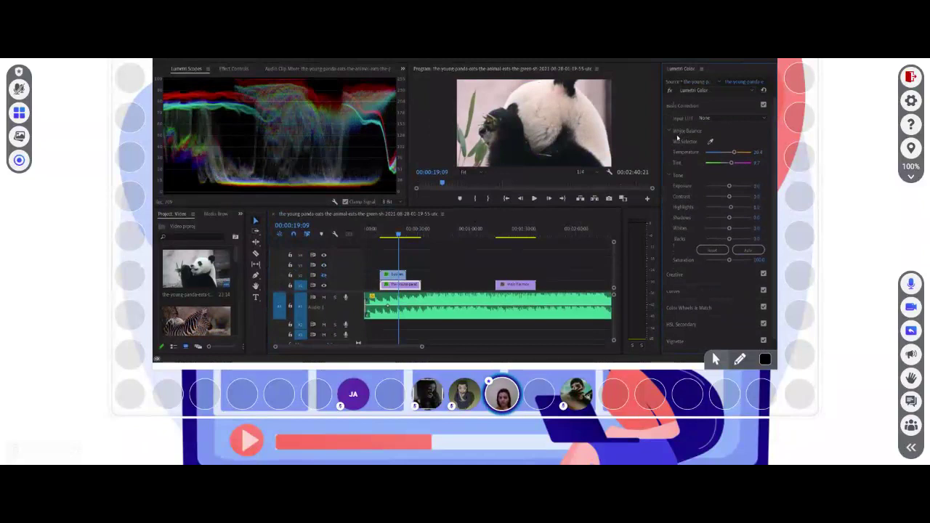
{"action": "left_click", "coordinate": [694, 105]}
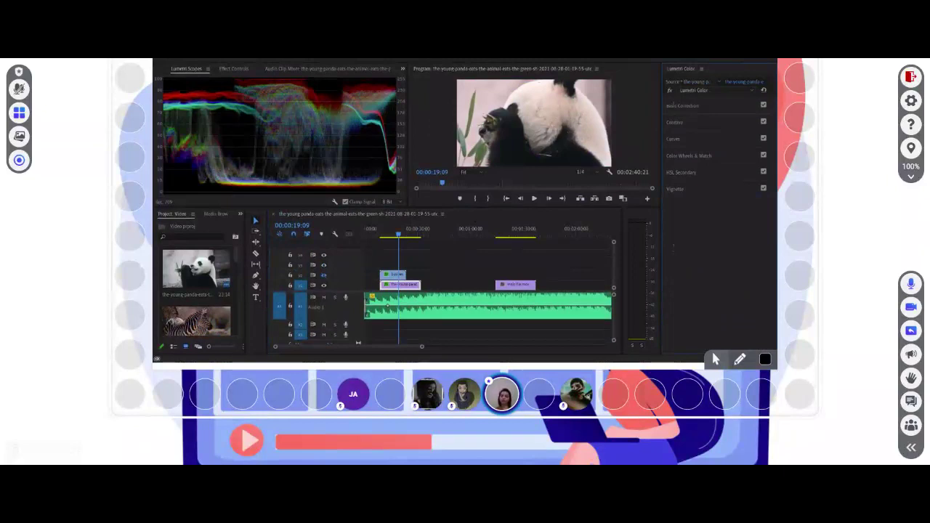
{"action": "left_click", "coordinate": [688, 126]}
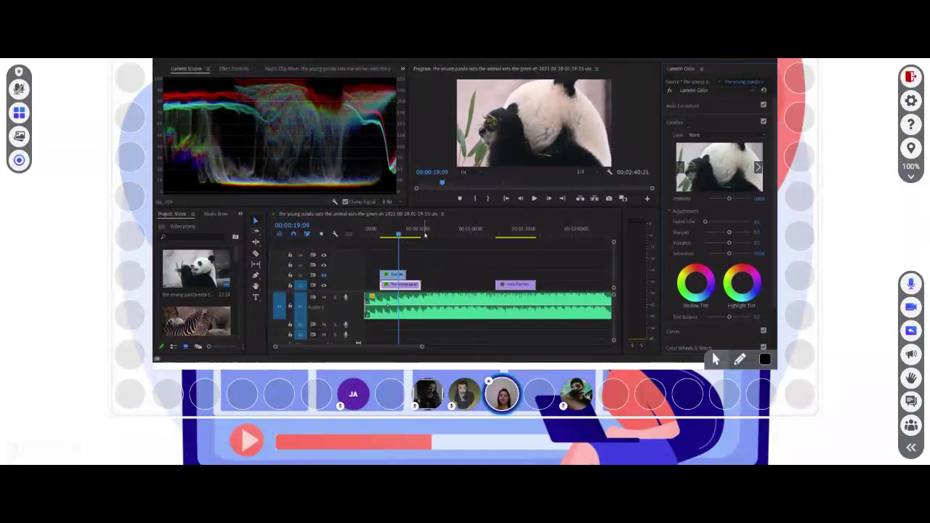
- Save the project and slightly reduce the panda clip's Sharpen value
{"action": "key", "text": "ctrl+s"}
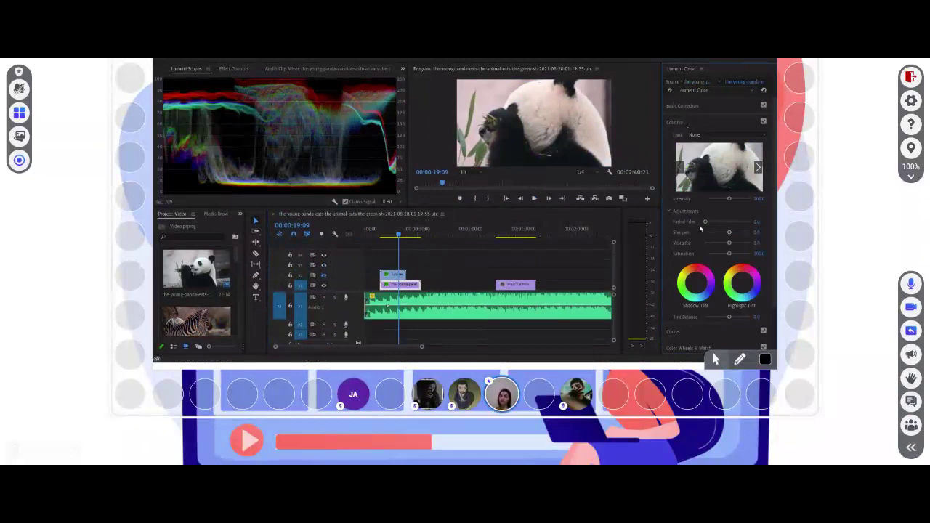
{"action": "scroll", "coordinate": [700, 229], "scroll_direction": "down", "scroll_amount": 3}
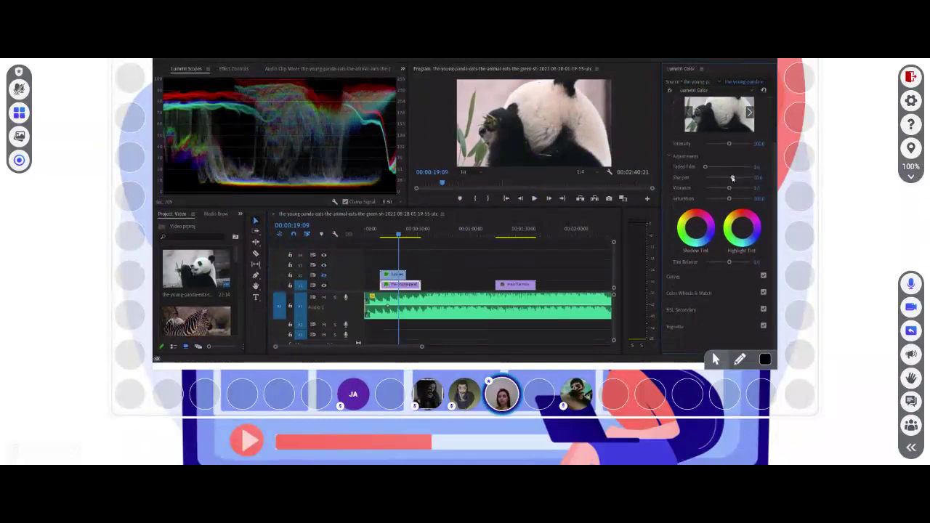
{"action": "left_click_drag", "start_coordinate": [732, 177], "coordinate": [730, 178]}
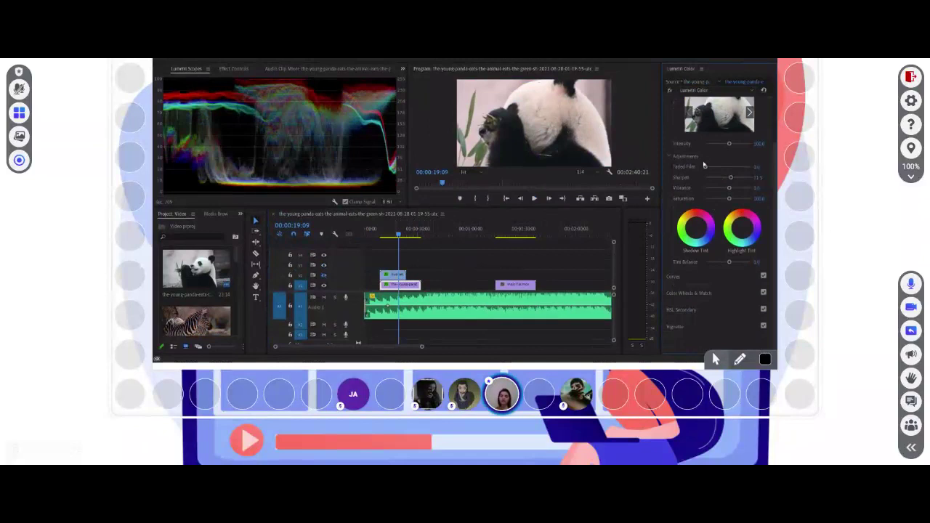
{"action": "scroll", "coordinate": [703, 166], "scroll_direction": "up", "scroll_amount": 2}
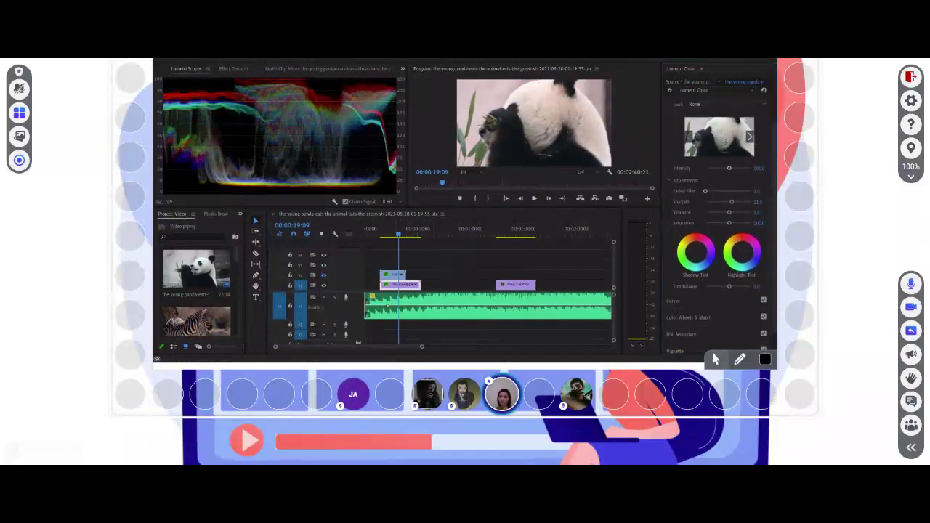
- Give the panda clip the SL BLUE INTENSE look after trying Kodak 5218 Kodak 2383, then return to Editing
{"action": "left_click", "coordinate": [454, 270]}
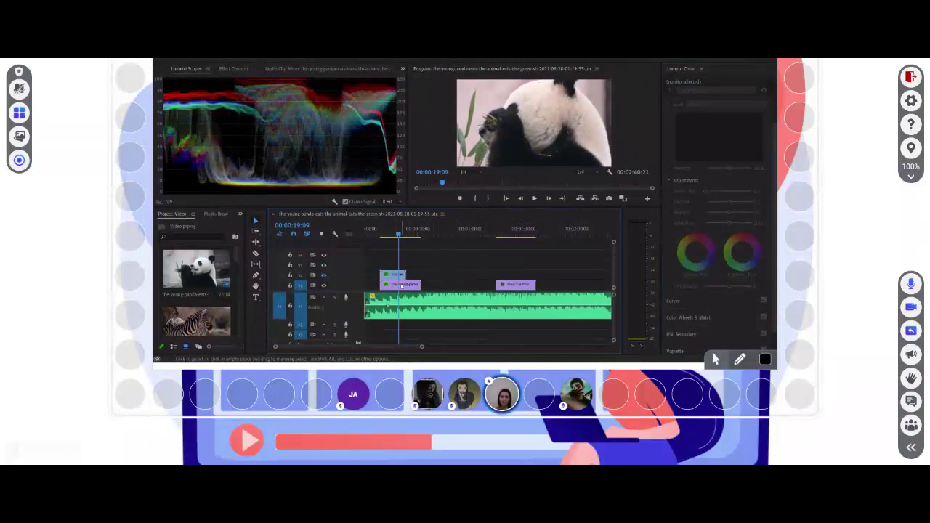
{"action": "left_click", "coordinate": [400, 286]}
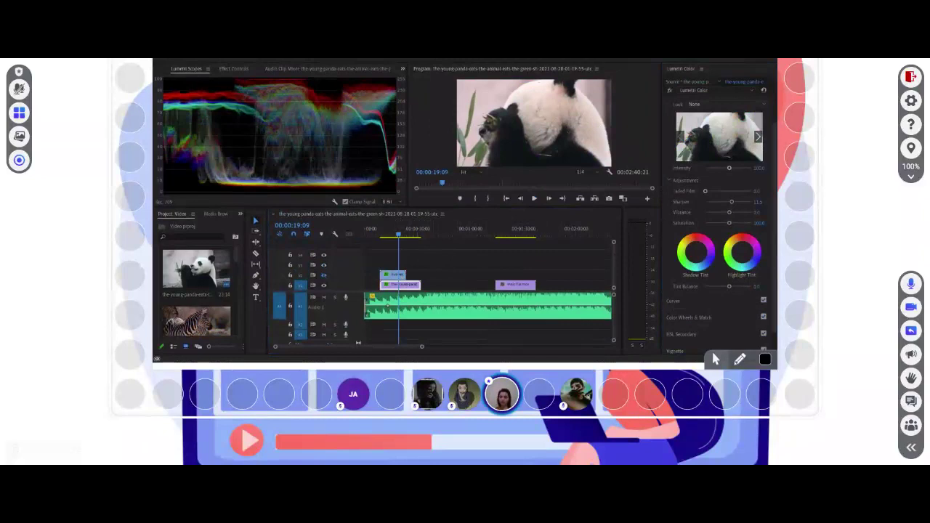
{"action": "left_click", "coordinate": [758, 137]}
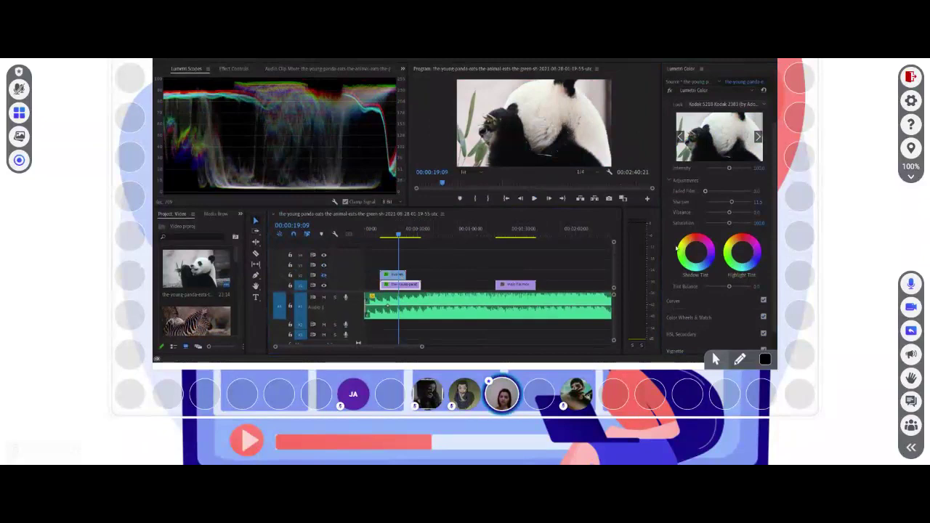
{"action": "left_click", "coordinate": [396, 236]}
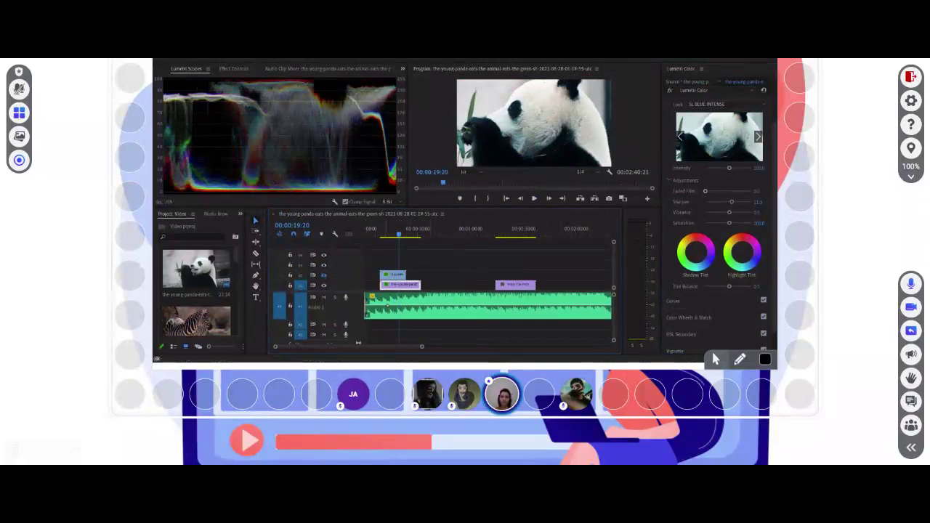
{"action": "key", "text": "alt+shift+3"}
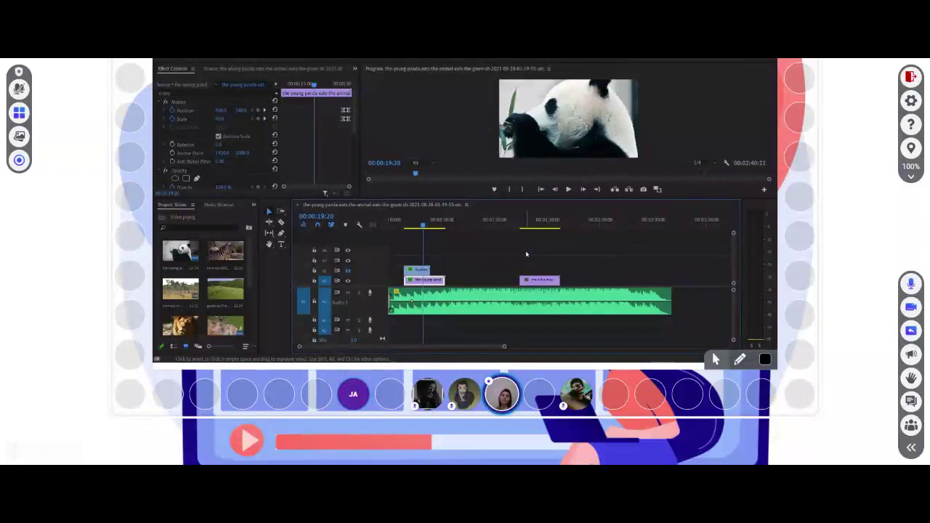
{"action": "left_click", "coordinate": [487, 263]}
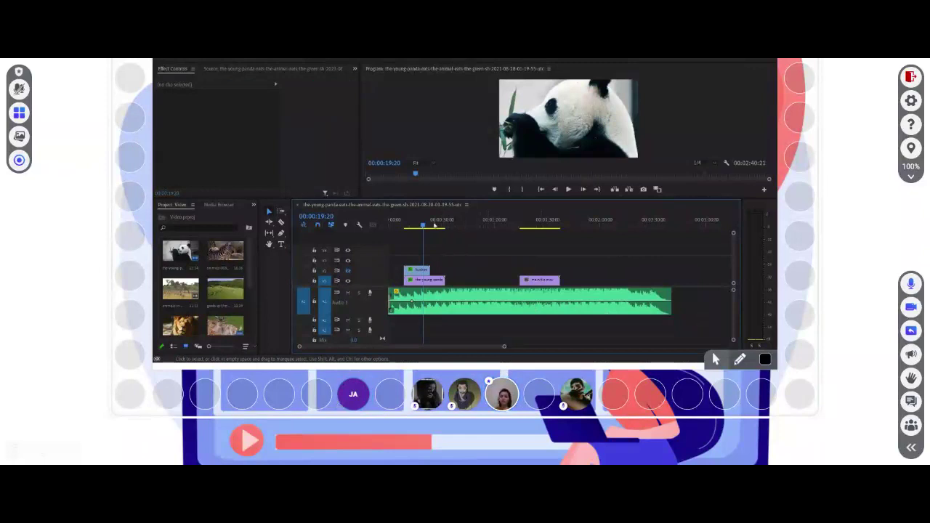
{"action": "key", "text": "shift+Right"}
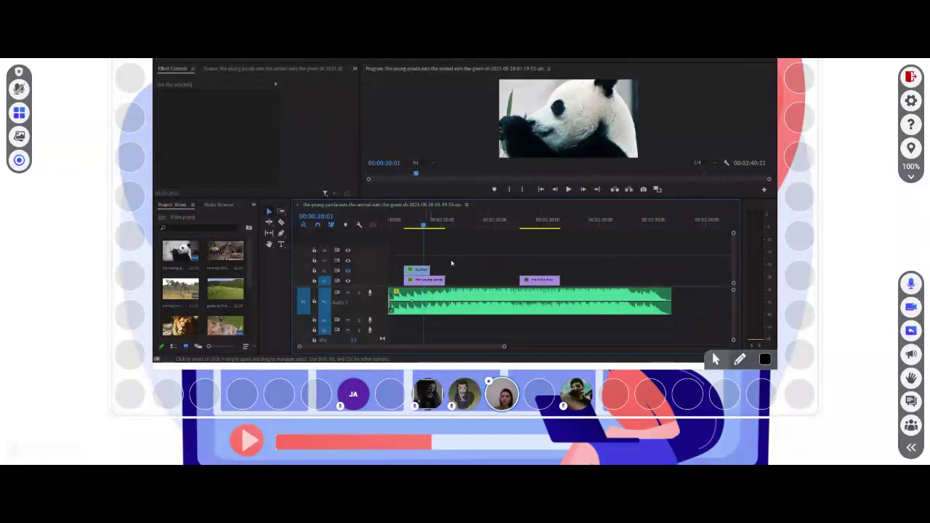
{"action": "left_click", "coordinate": [422, 226]}
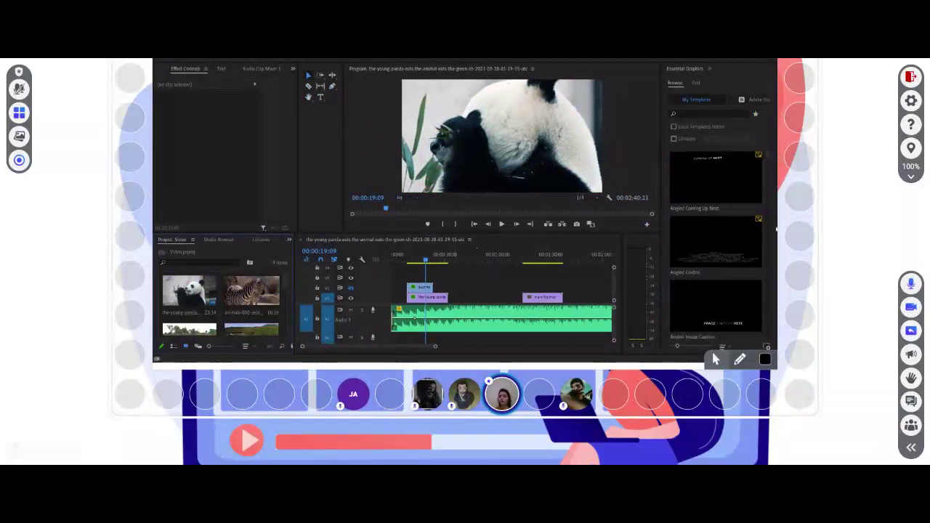
- Place the Bold Credits Essential Graphics template on V3 above the panda clip
{"action": "scroll", "coordinate": [706, 249], "scroll_direction": "down", "scroll_amount": 3}
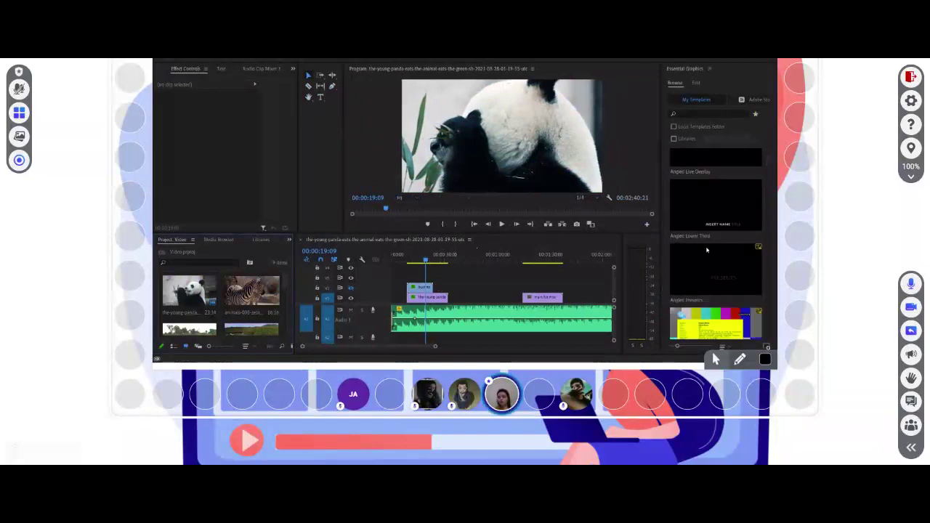
{"action": "scroll", "coordinate": [706, 250], "scroll_direction": "down", "scroll_amount": 4}
{"action": "scroll", "coordinate": [706, 250], "scroll_direction": "down", "scroll_amount": 3}
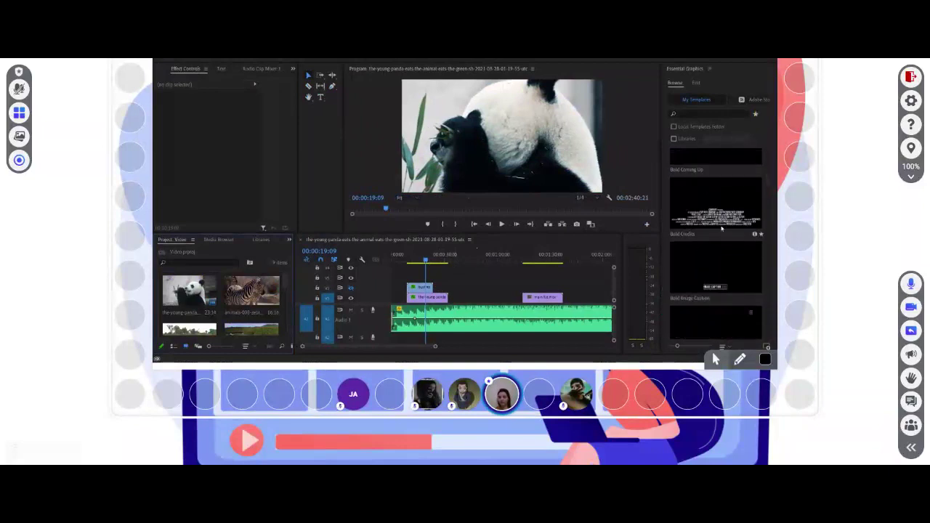
{"action": "left_click_drag", "start_coordinate": [715, 205], "coordinate": [427, 265]}
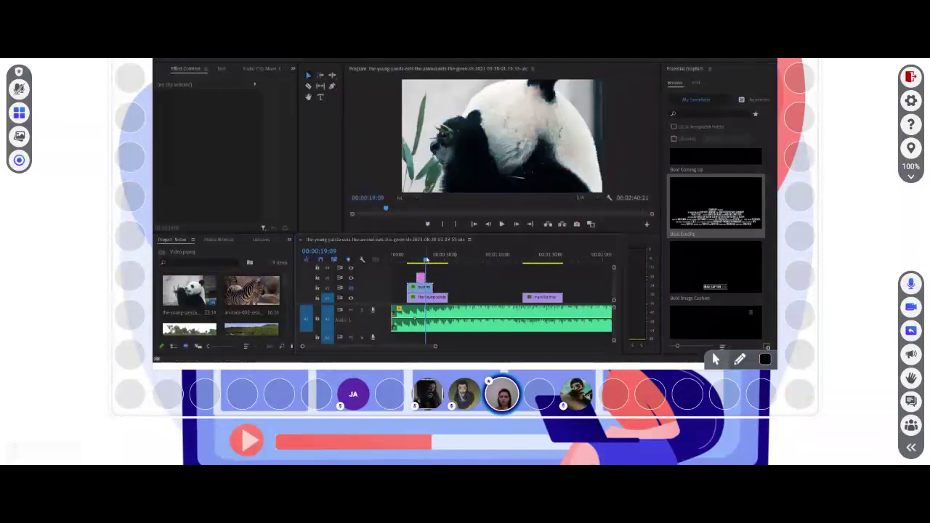
- Preview the credits from a slightly earlier frame and select the IN ASSOCIATION WITH PARTNER layer
{"action": "left_click", "coordinate": [420, 279]}
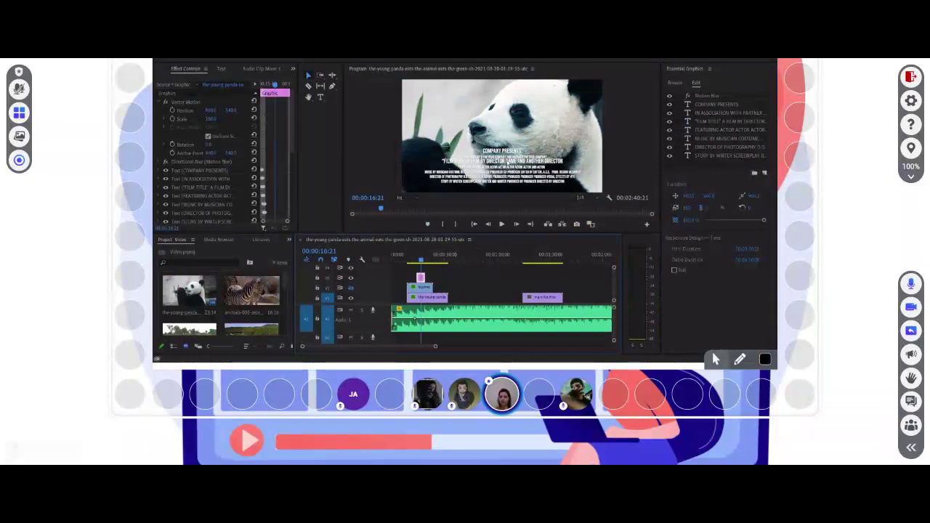
{"action": "left_click", "coordinate": [419, 255]}
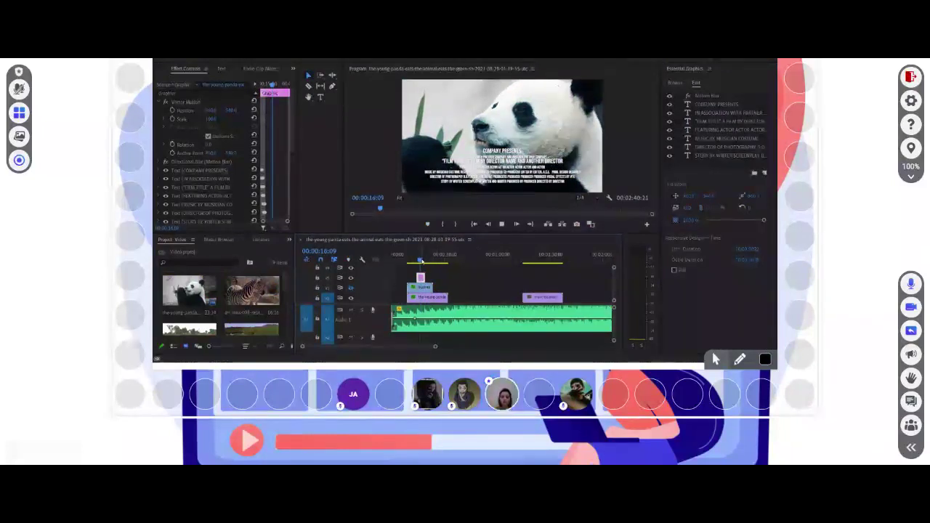
{"action": "key", "text": "space"}
{"action": "key", "text": "space"}
{"action": "left_click", "coordinate": [710, 114]}
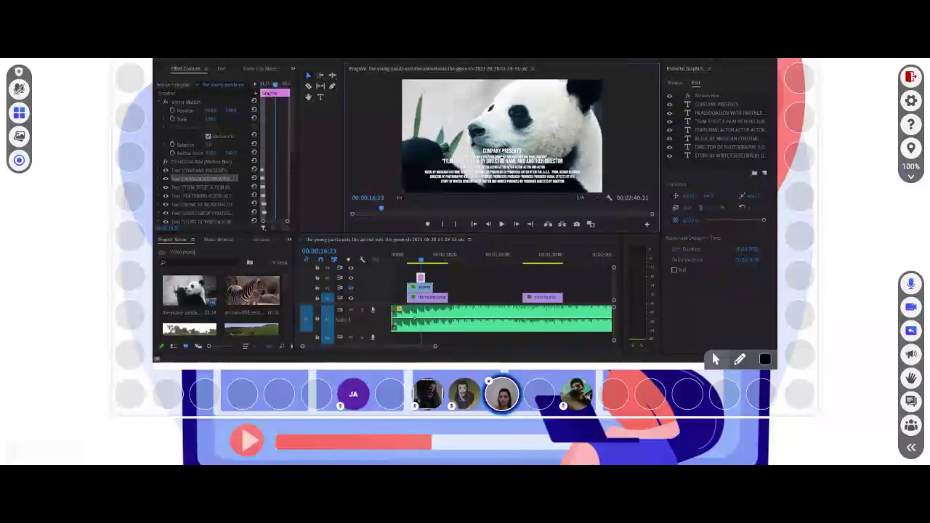
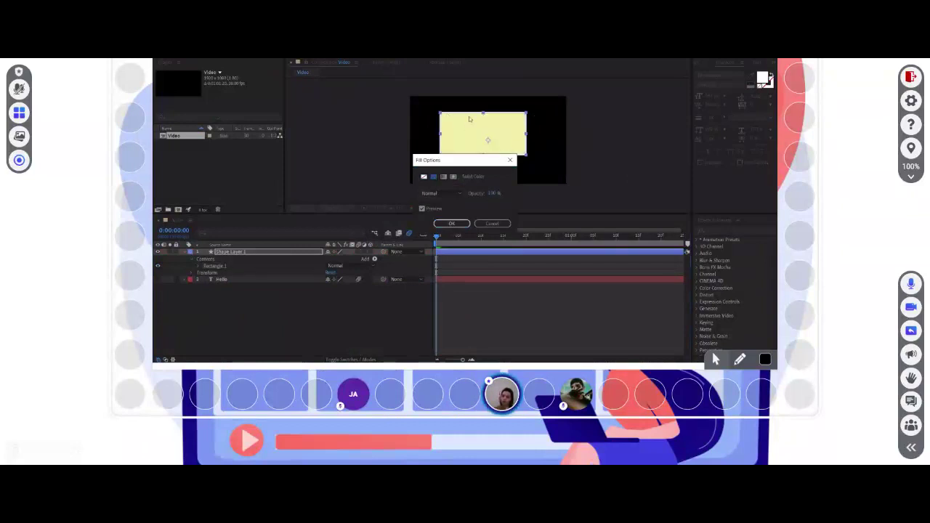
- Change the rectangle's fill colour from yellow to solid blue
{"action": "left_click", "coordinate": [443, 223]}
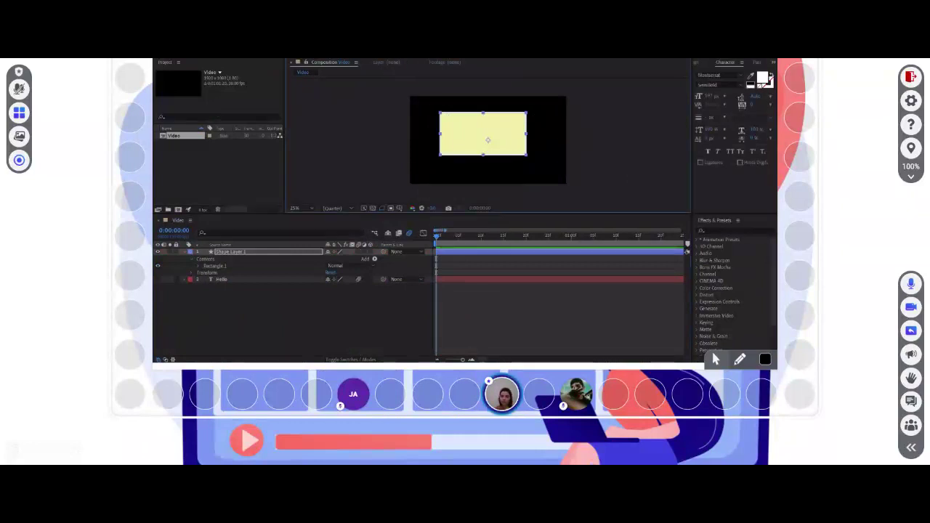
{"action": "left_click", "coordinate": [404, 59]}
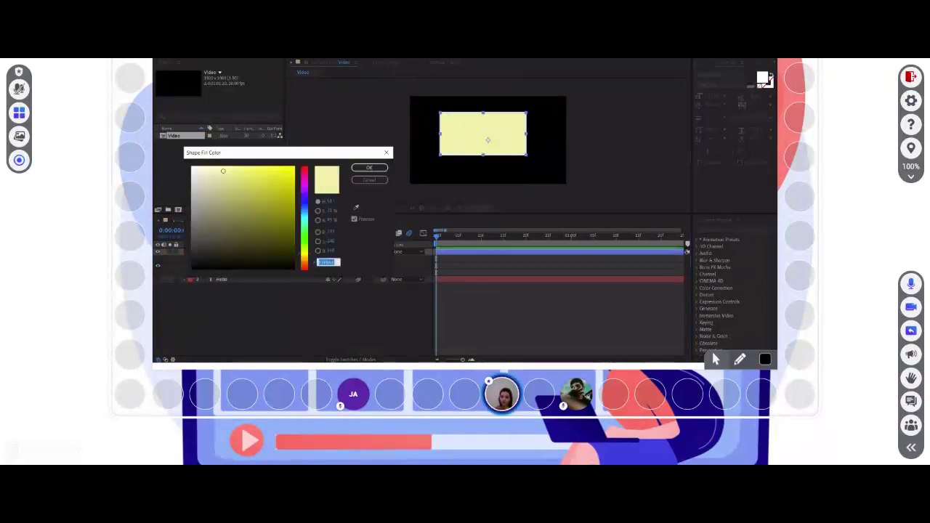
{"action": "mouse_move", "coordinate": [289, 180]}
{"action": "left_mouse_down"}
{"action": "mouse_move", "coordinate": [270, 188]}
{"action": "mouse_move", "coordinate": [278, 214]}
{"action": "mouse_move", "coordinate": [291, 190]}
{"action": "left_mouse_up"}
{"action": "left_click_drag", "start_coordinate": [303, 252], "coordinate": [286, 174]}
{"action": "left_click", "coordinate": [369, 168]}
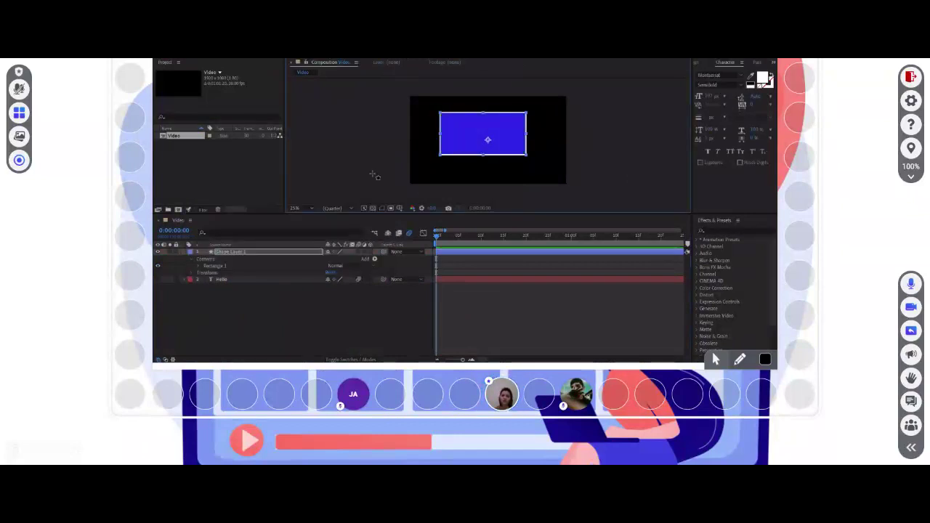
{"action": "left_click", "coordinate": [476, 254]}
- Remove the rectangle's outline by setting its stroke to None
{"action": "left_click", "coordinate": [485, 140]}
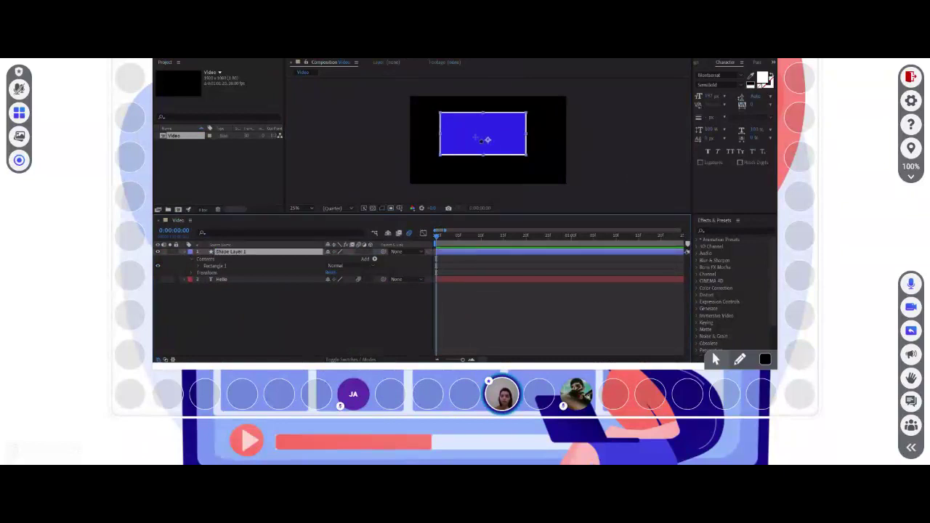
{"action": "left_click", "coordinate": [476, 298]}
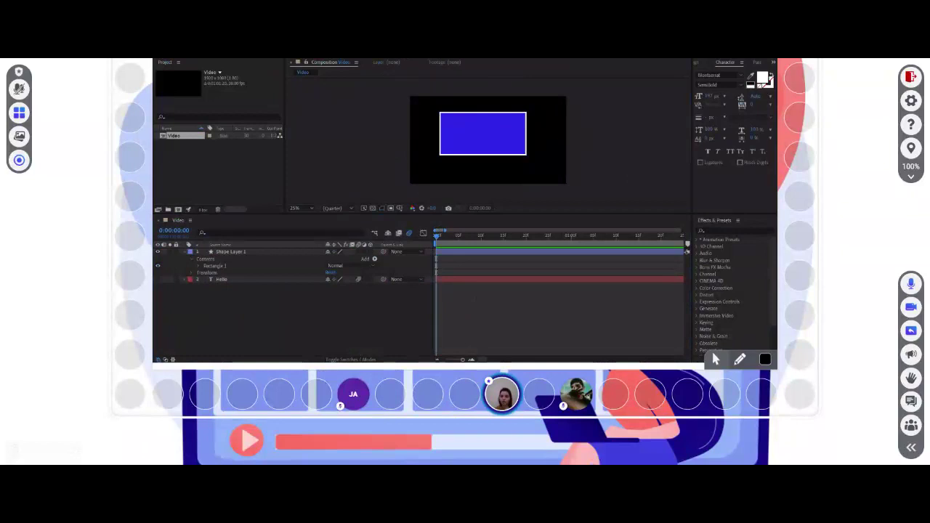
{"action": "left_click", "coordinate": [312, 252]}
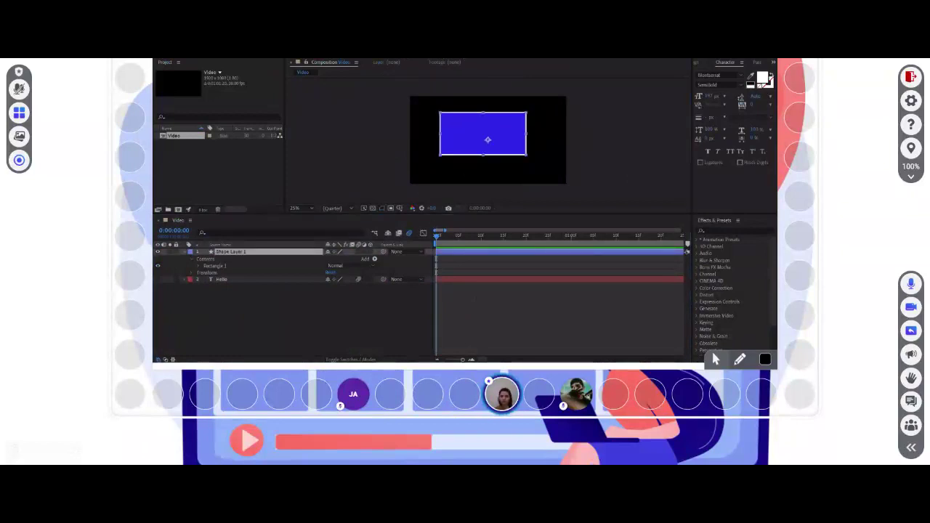
{"action": "key", "text": "Return"}
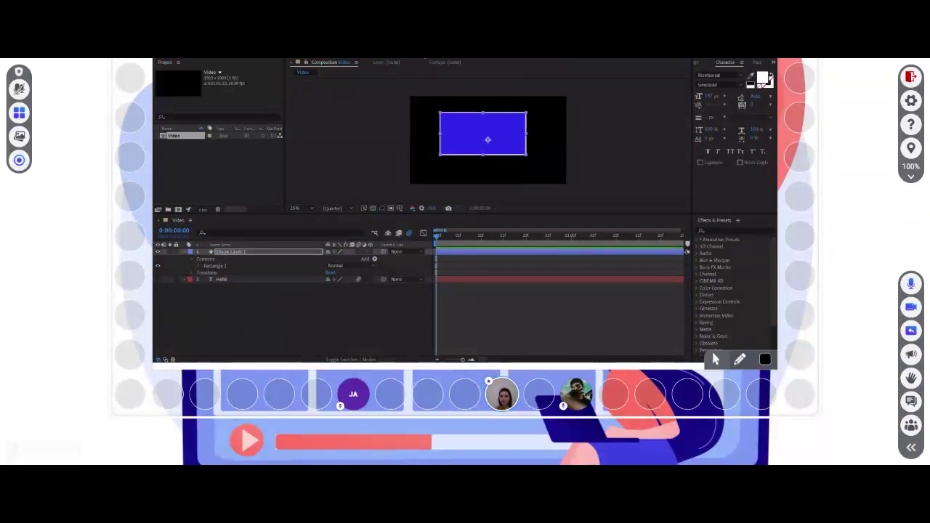
{"action": "left_click", "coordinate": [436, 61]}
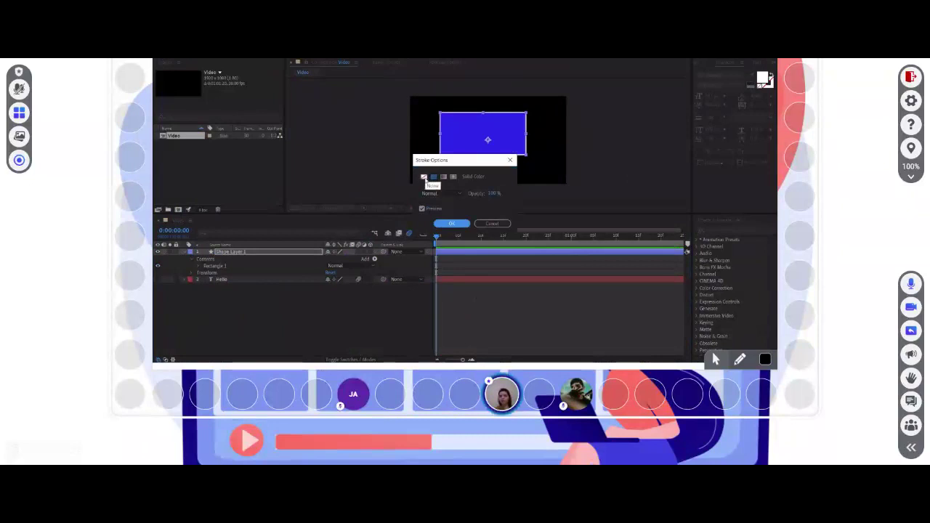
{"action": "left_click", "coordinate": [425, 178]}
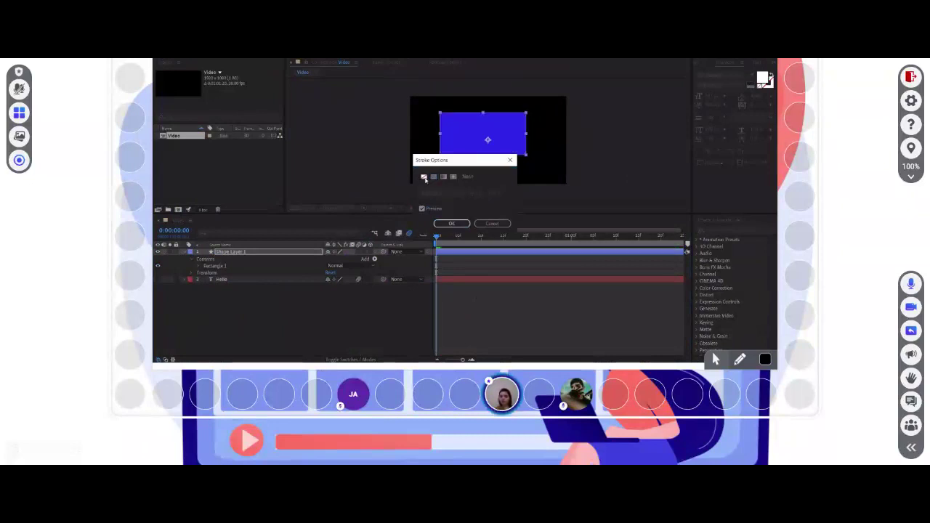
{"action": "left_click", "coordinate": [449, 223]}
{"action": "left_click", "coordinate": [456, 285]}
{"action": "left_click", "coordinate": [452, 255]}
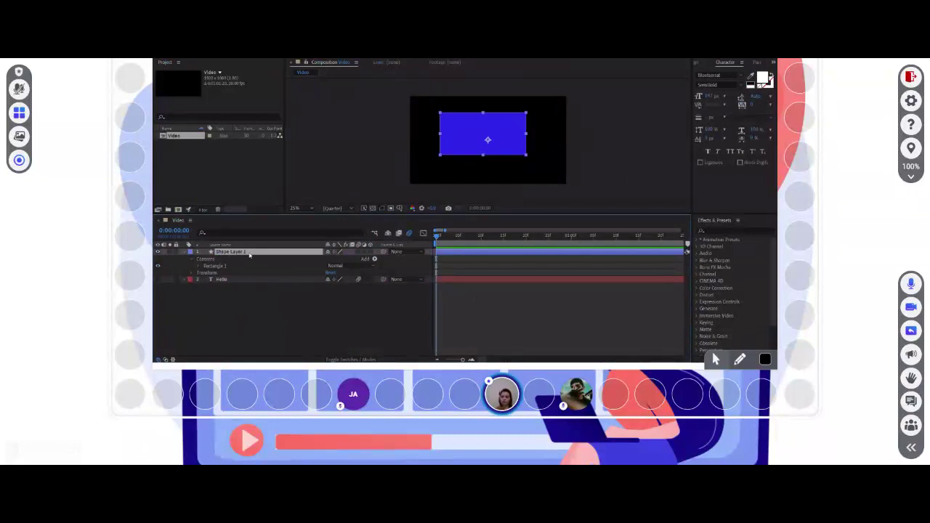
{"action": "left_click", "coordinate": [233, 297]}
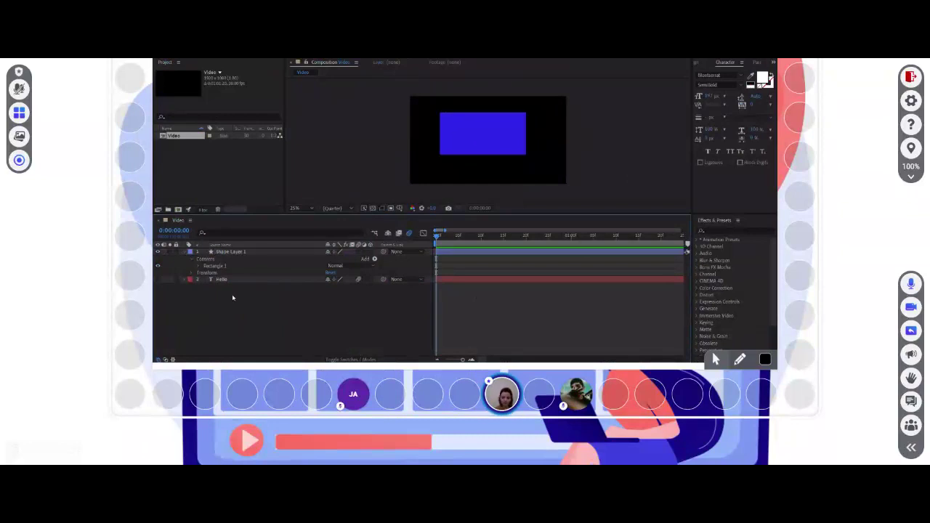
- Hide Shape Layer 1 with its visibility switch
{"action": "left_click", "coordinate": [247, 251]}
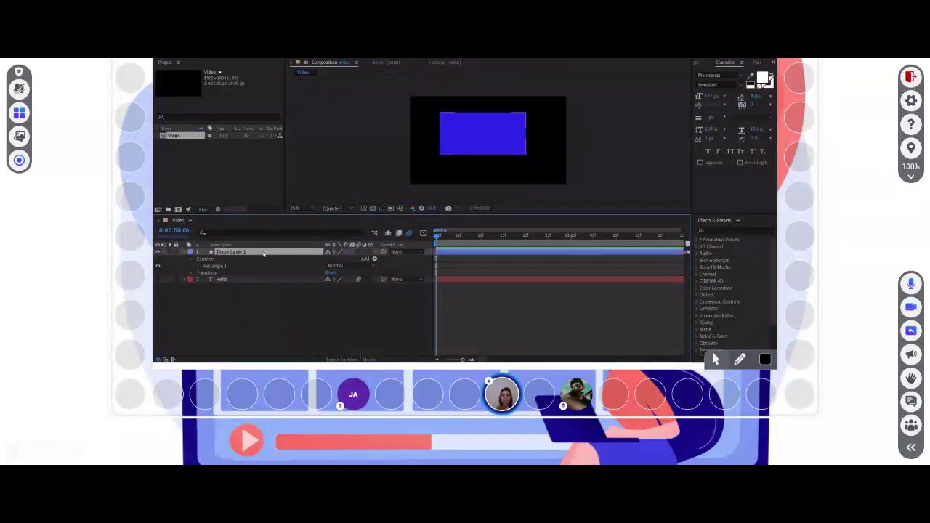
{"action": "left_click", "coordinate": [158, 251]}
{"action": "left_click", "coordinate": [260, 309]}
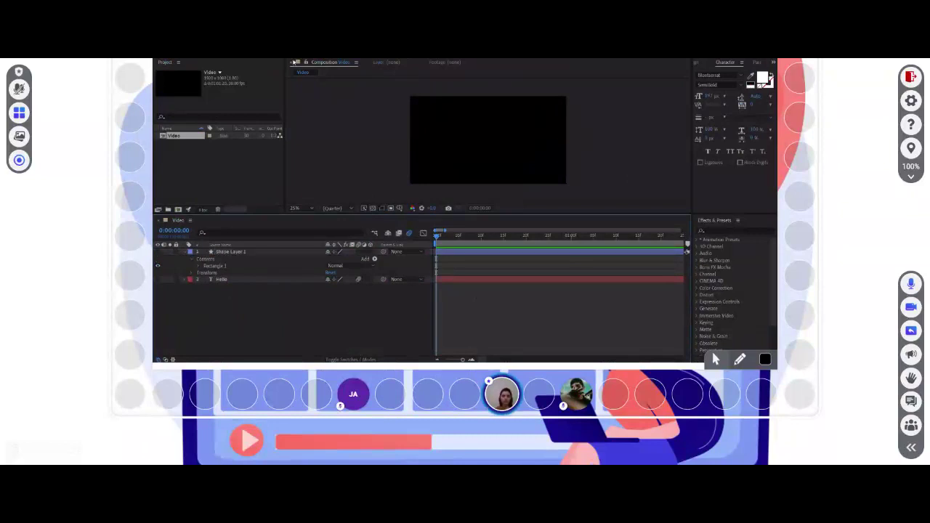
- Start a Pen path for Shape Layer 2, undoing misplaced second points
{"action": "left_click", "coordinate": [426, 124]}
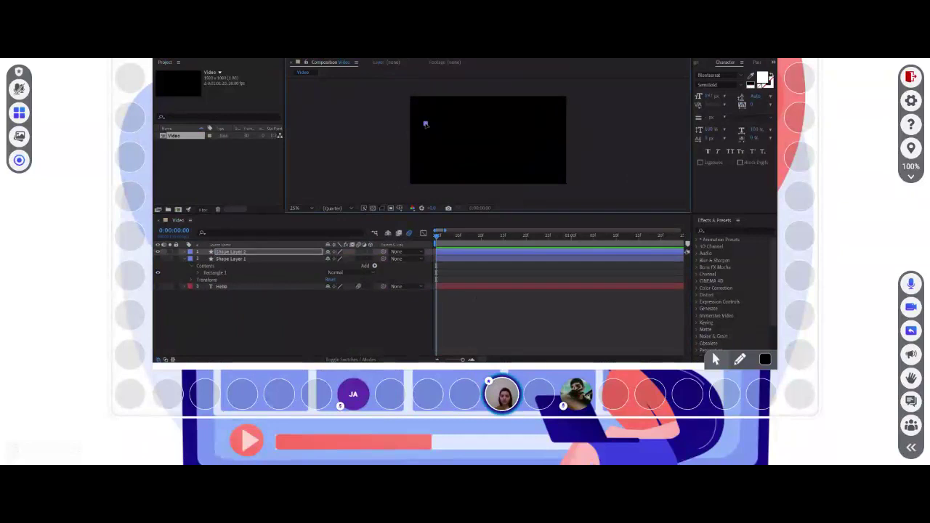
{"action": "left_click", "coordinate": [536, 125]}
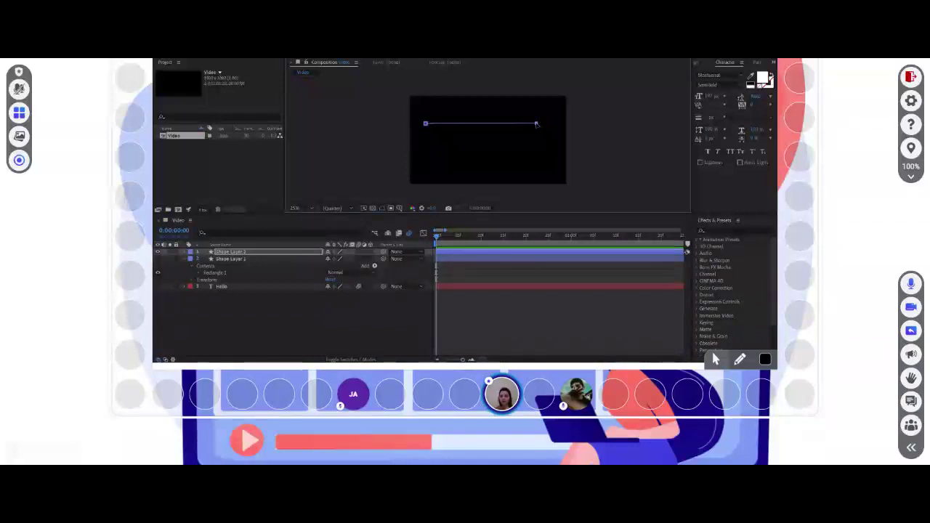
{"action": "key", "text": "ctrl+z"}
{"action": "left_click", "coordinate": [531, 114]}
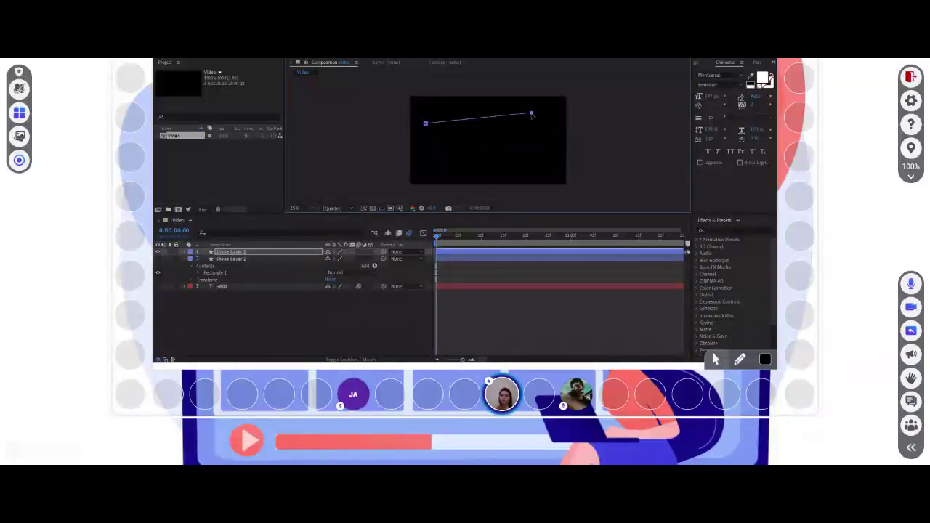
{"action": "key", "text": "ctrl+z"}
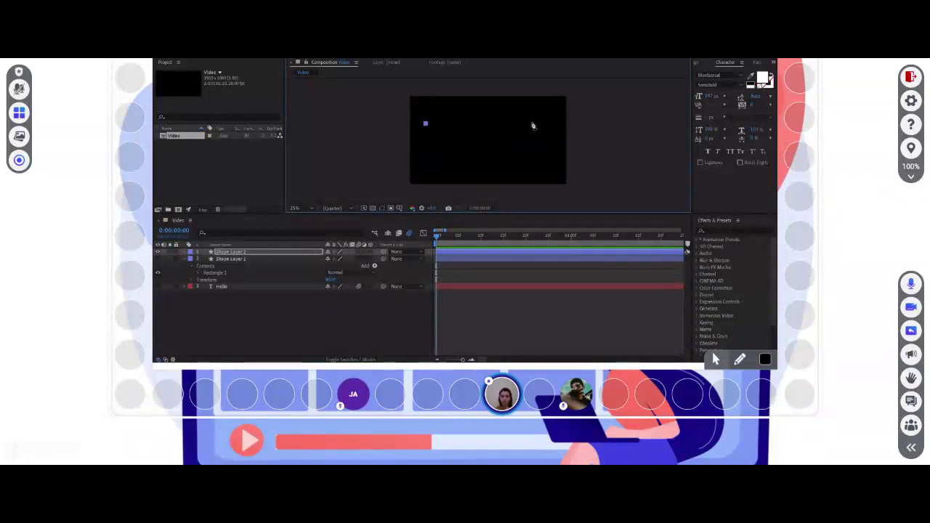
{"action": "left_click", "coordinate": [532, 124]}
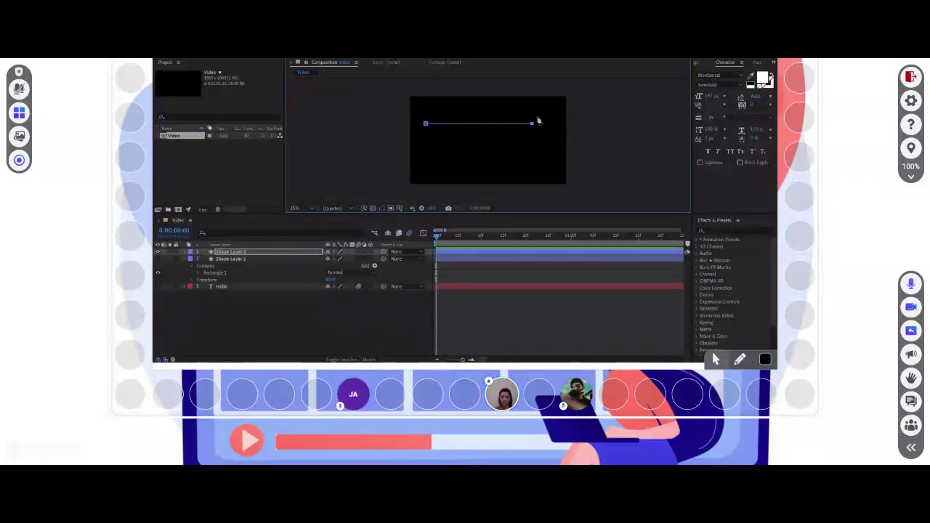
{"action": "key", "text": "ctrl+z"}
{"action": "key", "text": "ctrl+z"}
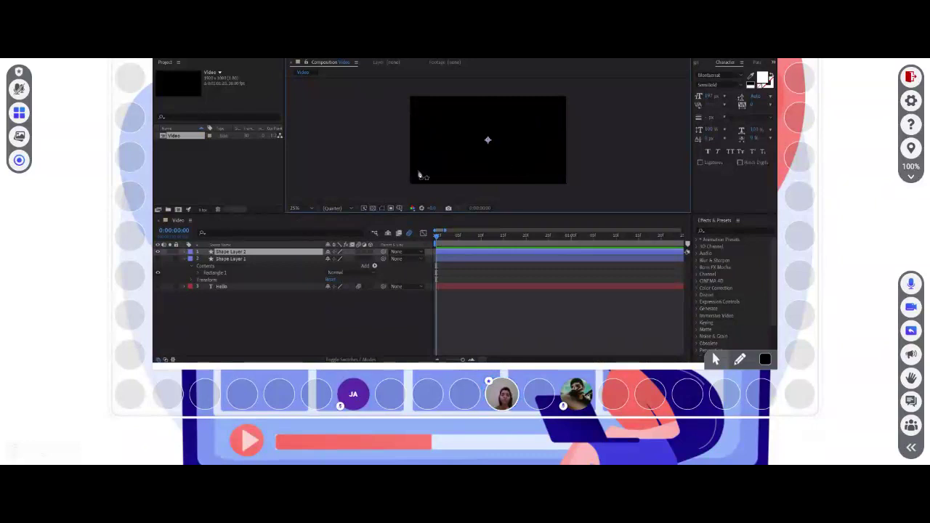
{"action": "key", "text": "Delete"}
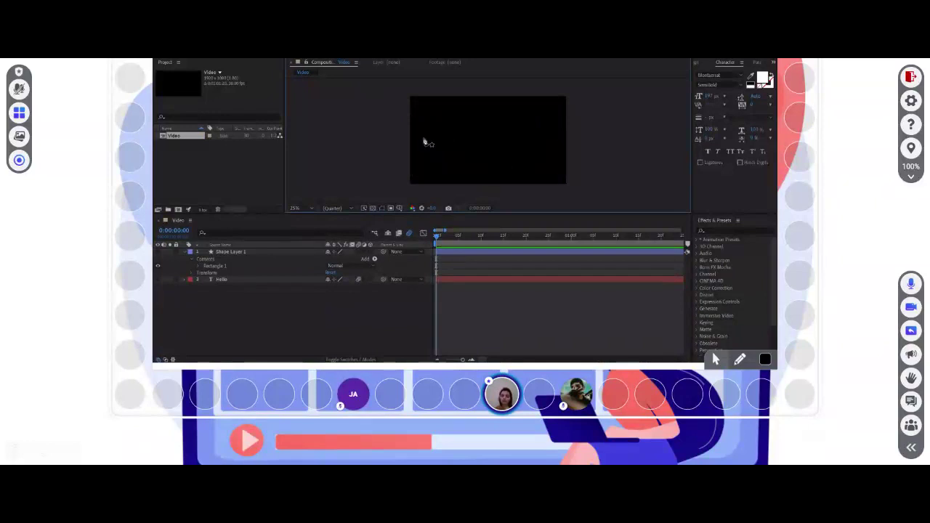
{"action": "key", "text": "ctrl+z"}
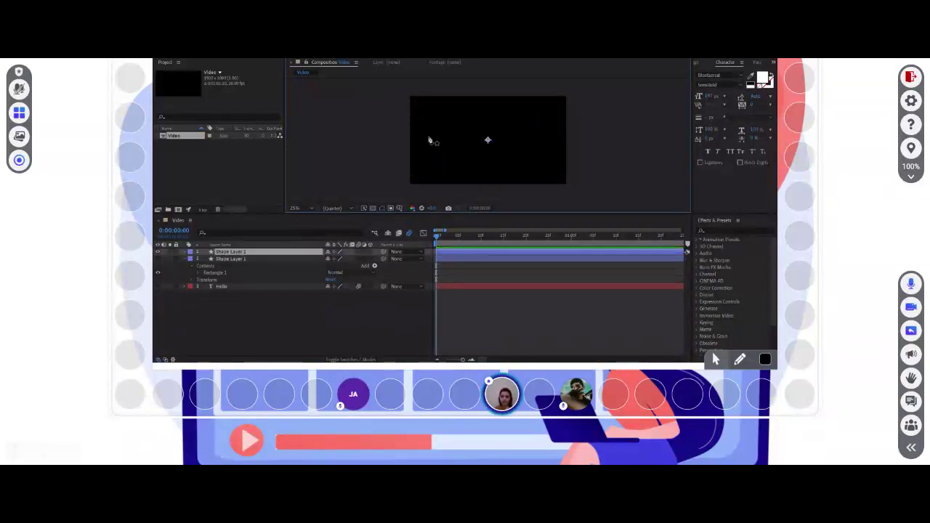
- Draw a two-point curved path with no fill and a solid white stroke
{"action": "left_click_drag", "start_coordinate": [429, 139], "coordinate": [448, 136]}
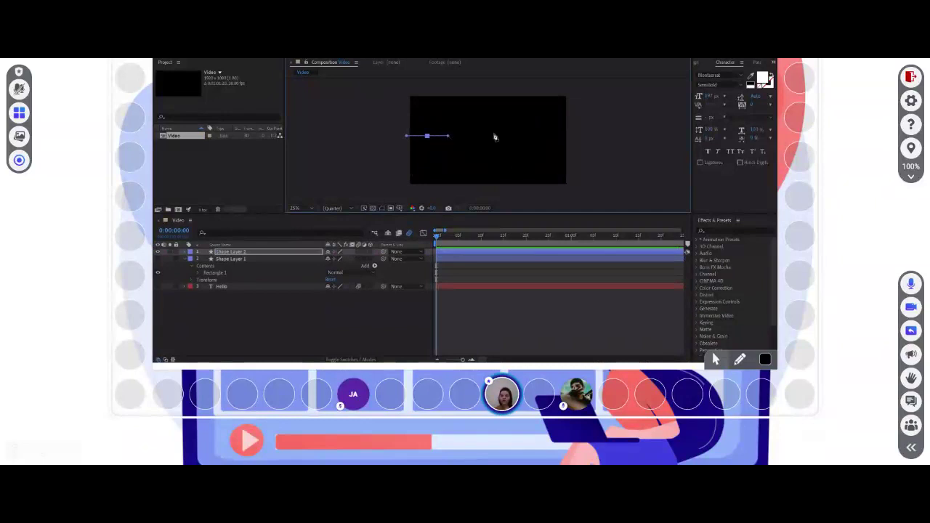
{"action": "left_click_drag", "start_coordinate": [547, 126], "coordinate": [567, 148]}
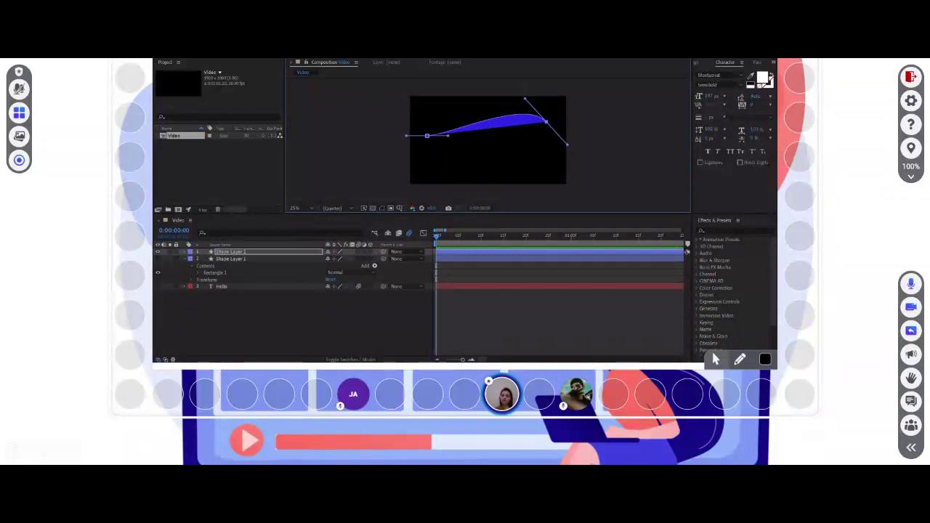
{"action": "left_click", "coordinate": [424, 177]}
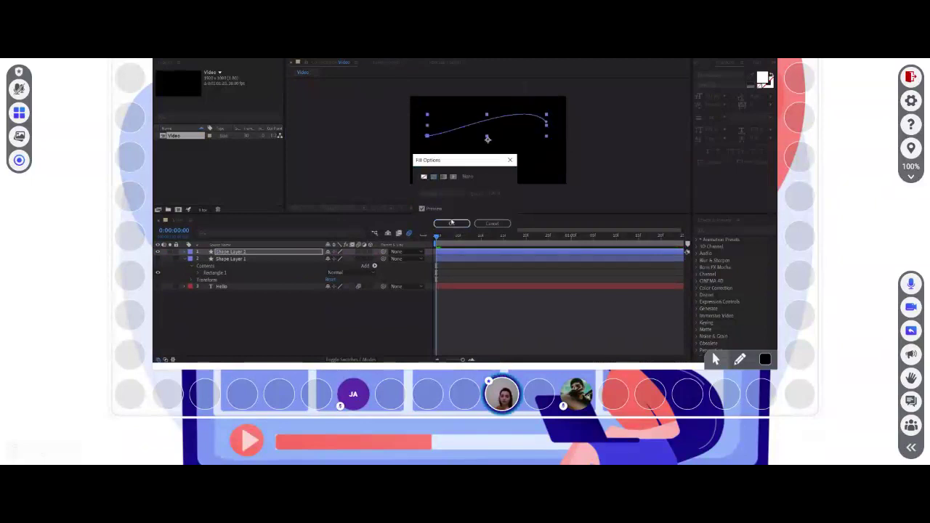
{"action": "left_click", "coordinate": [451, 223]}
{"action": "left_click", "coordinate": [426, 61]}
{"action": "left_click", "coordinate": [434, 176]}
{"action": "left_click", "coordinate": [451, 222]}
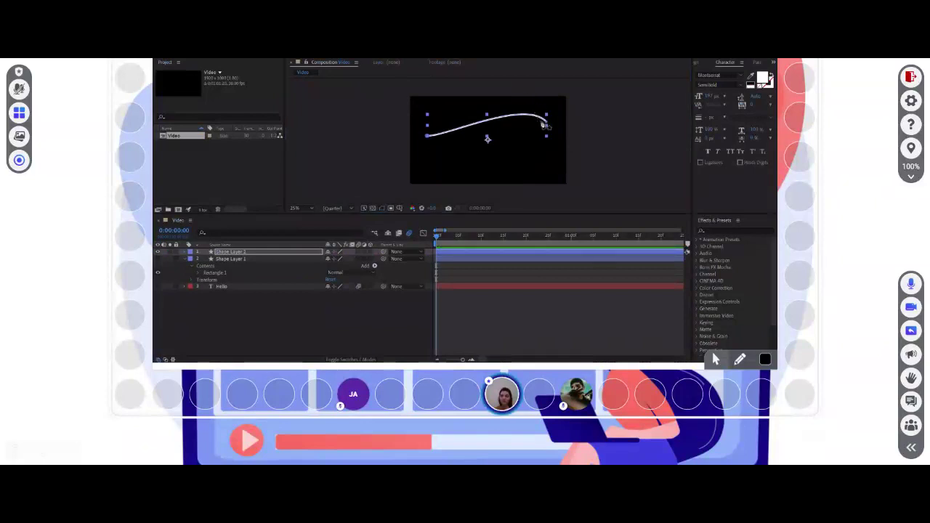
- At 25% zoom, drag the curve's vertices and tangent handles into an S-wave
{"action": "key", "text": "period"}
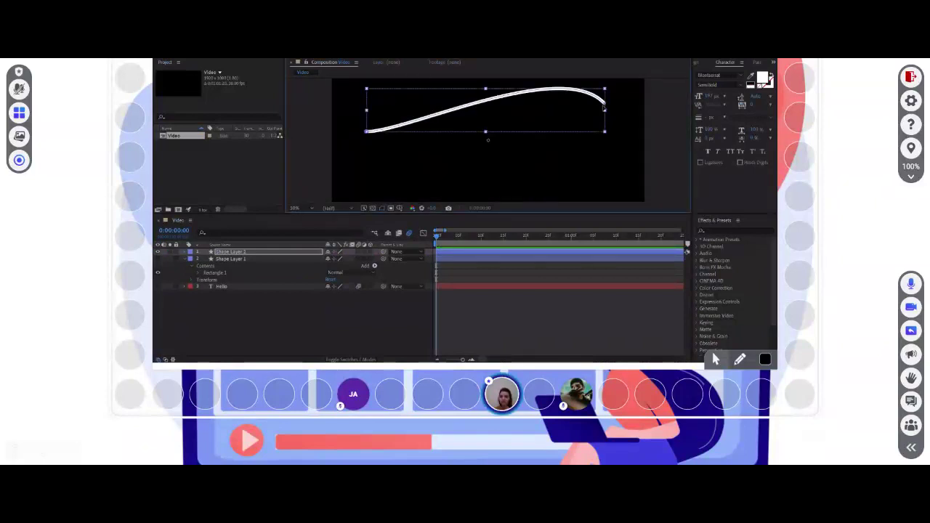
{"action": "left_click", "coordinate": [603, 105]}
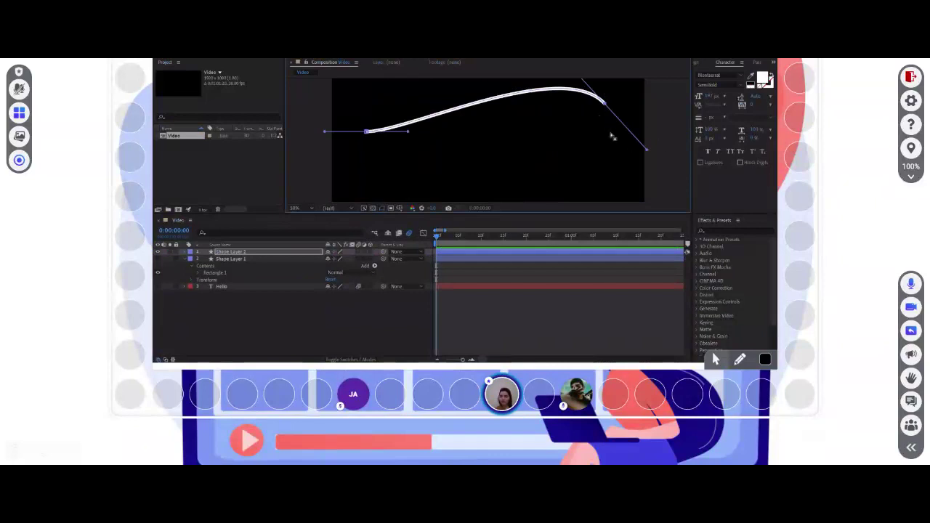
{"action": "key", "text": "comma"}
{"action": "left_click_drag", "start_coordinate": [527, 101], "coordinate": [493, 102]}
{"action": "mouse_move", "coordinate": [546, 122]}
{"action": "left_mouse_down"}
{"action": "mouse_move", "coordinate": [504, 144]}
{"action": "mouse_move", "coordinate": [544, 150]}
{"action": "mouse_move", "coordinate": [530, 123]}
{"action": "mouse_move", "coordinate": [537, 120]}
{"action": "left_mouse_up"}
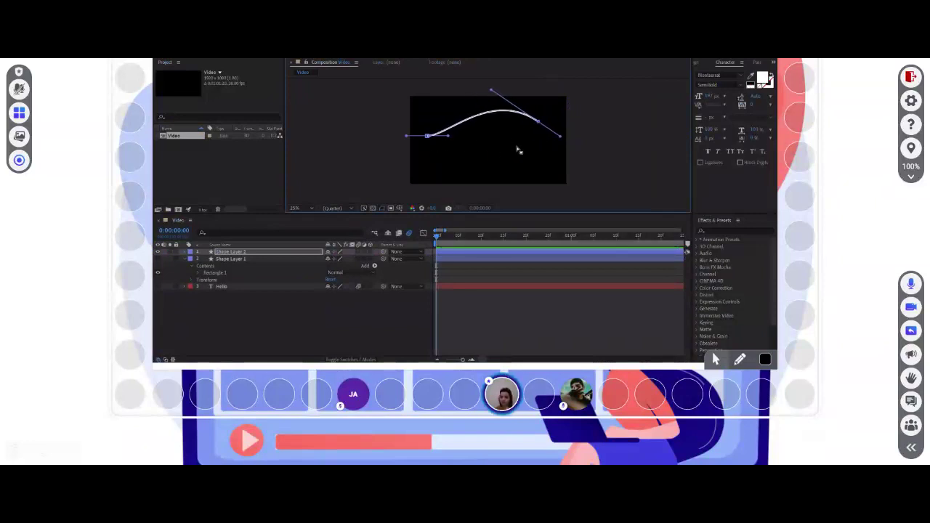
{"action": "mouse_move", "coordinate": [447, 136]}
{"action": "left_mouse_down"}
{"action": "mouse_move", "coordinate": [440, 123]}
{"action": "mouse_move", "coordinate": [450, 145]}
{"action": "left_mouse_up"}
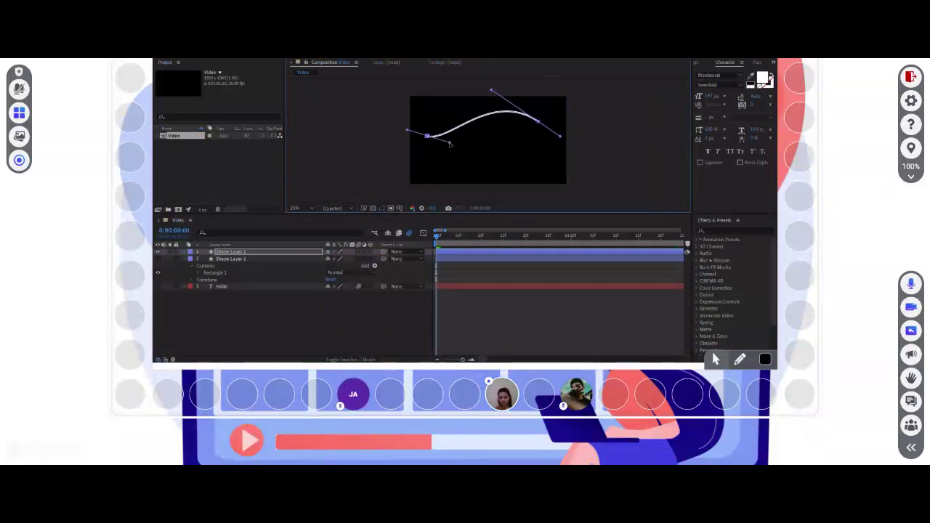
{"action": "left_click", "coordinate": [190, 251]}
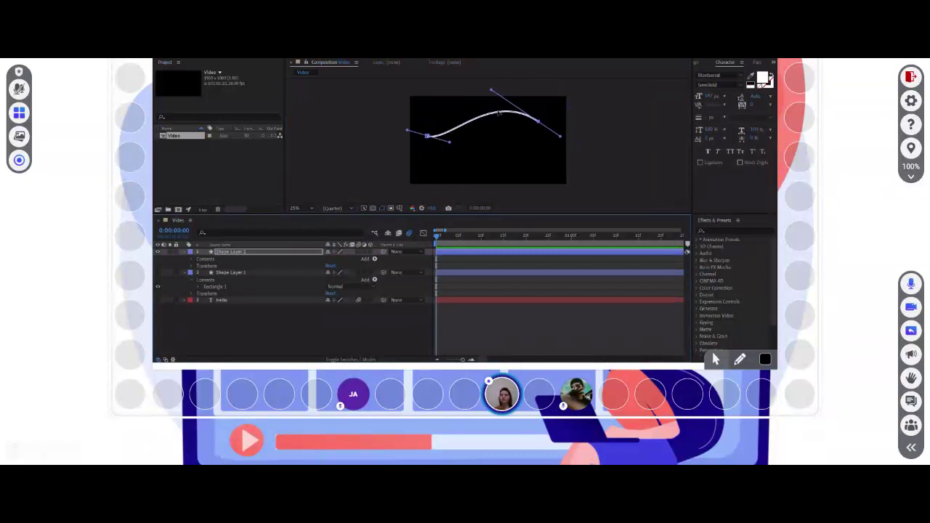
- Expand Shape Layer 2's contents to Trim Paths 1 and drag End down to 0%
{"action": "left_click", "coordinate": [183, 254]}
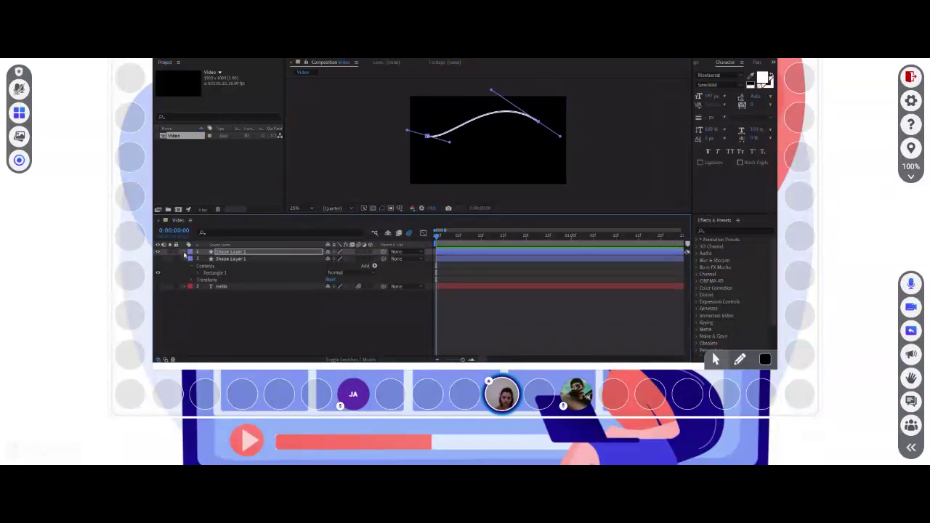
{"action": "left_click", "coordinate": [185, 259]}
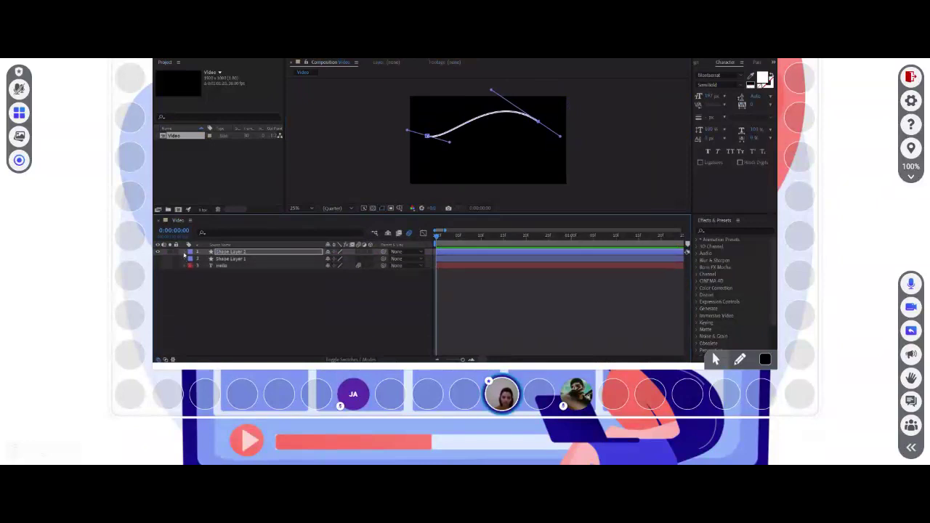
{"action": "left_click", "coordinate": [185, 252]}
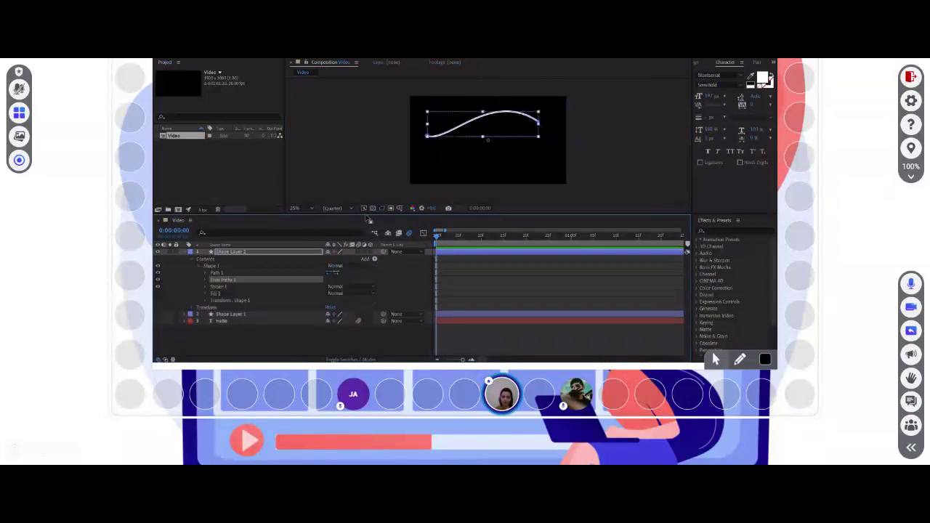
{"action": "left_click", "coordinate": [206, 280]}
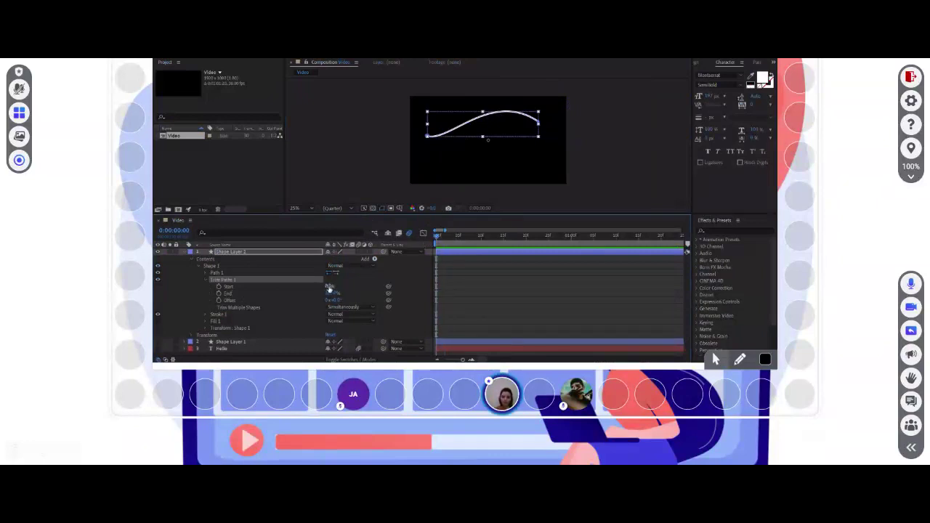
{"action": "left_click_drag", "start_coordinate": [332, 293], "coordinate": [302, 302]}
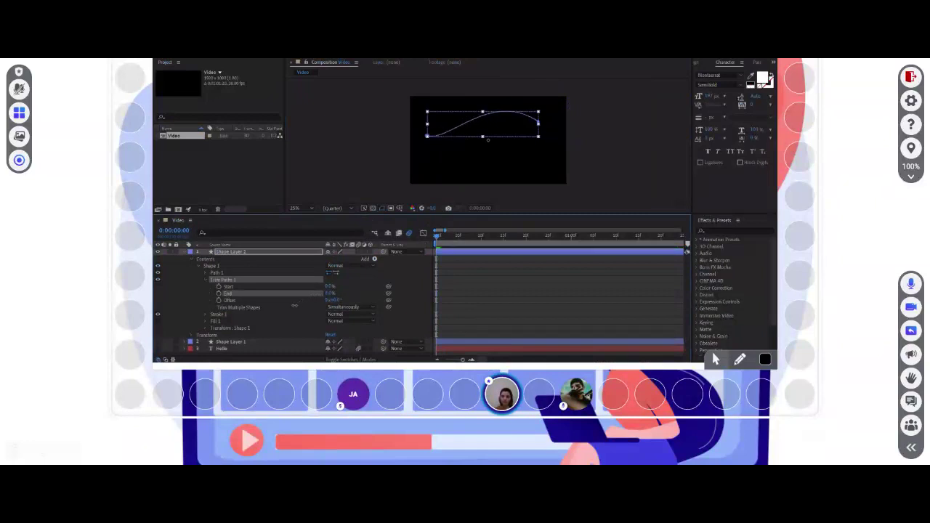
- Keyframe Trim Paths End from 0% to 100% at frame 7 and preview it
{"action": "left_click", "coordinate": [218, 293]}
{"action": "left_click_drag", "start_coordinate": [436, 238], "coordinate": [466, 241]}
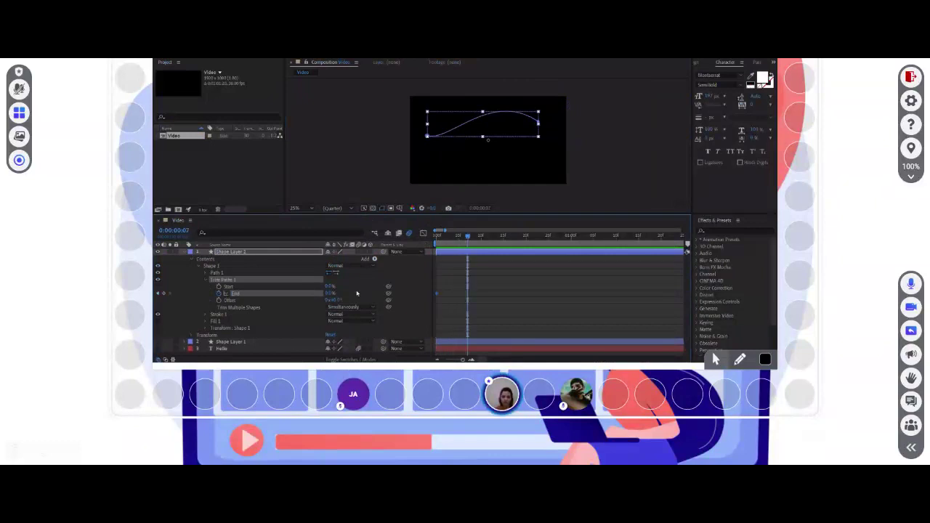
{"action": "left_click_drag", "start_coordinate": [328, 293], "coordinate": [494, 292]}
{"action": "key", "text": "Home"}
{"action": "left_click", "coordinate": [496, 301]}
{"action": "key", "text": "space"}
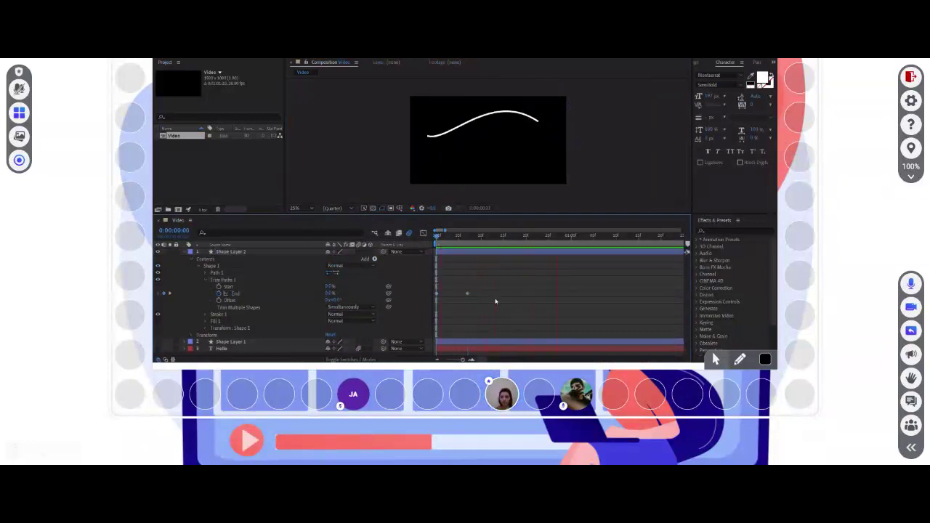
{"action": "key", "text": "space"}
{"action": "key", "text": "space"}
{"action": "key", "text": "space"}
{"action": "key", "text": "space"}
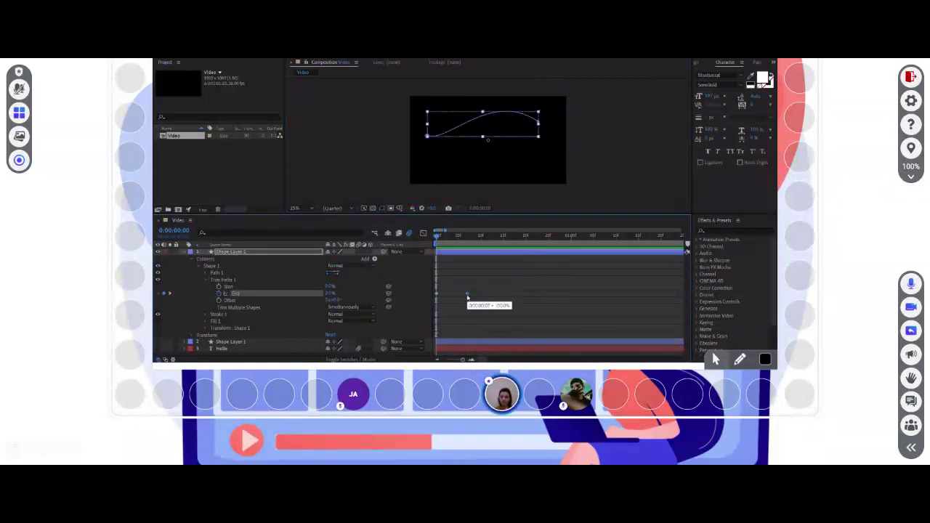
- Enter 100 for End and scrub Trim Paths Start up to 100%
{"action": "left_click", "coordinate": [442, 295]}
{"action": "left_click", "coordinate": [331, 293]}
{"action": "type", "text": "100"}
{"action": "key", "text": "Return"}
{"action": "left_click_drag", "start_coordinate": [331, 286], "coordinate": [343, 293]}
{"action": "left_click", "coordinate": [341, 293]}
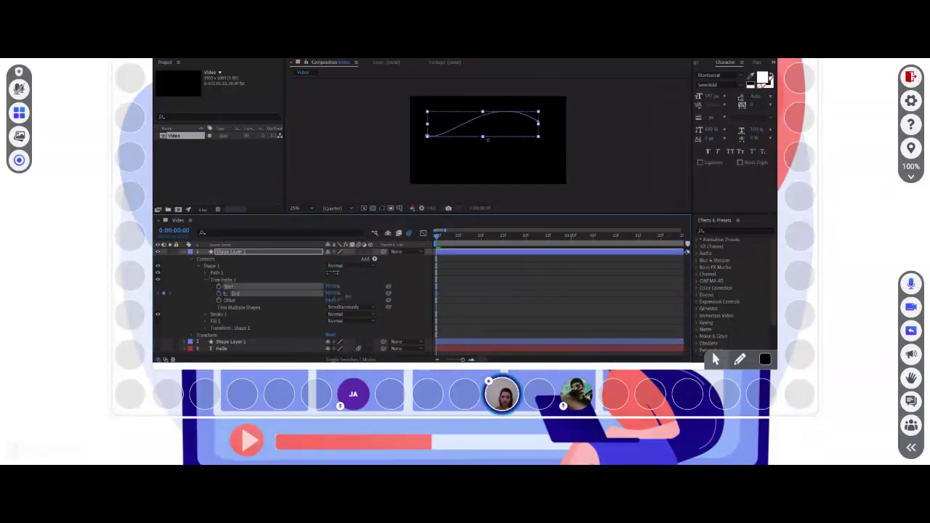
- Keyframe Trim Paths Start from 100% at frame 0 to 0% at frame 9, then preview
{"action": "left_click", "coordinate": [223, 288]}
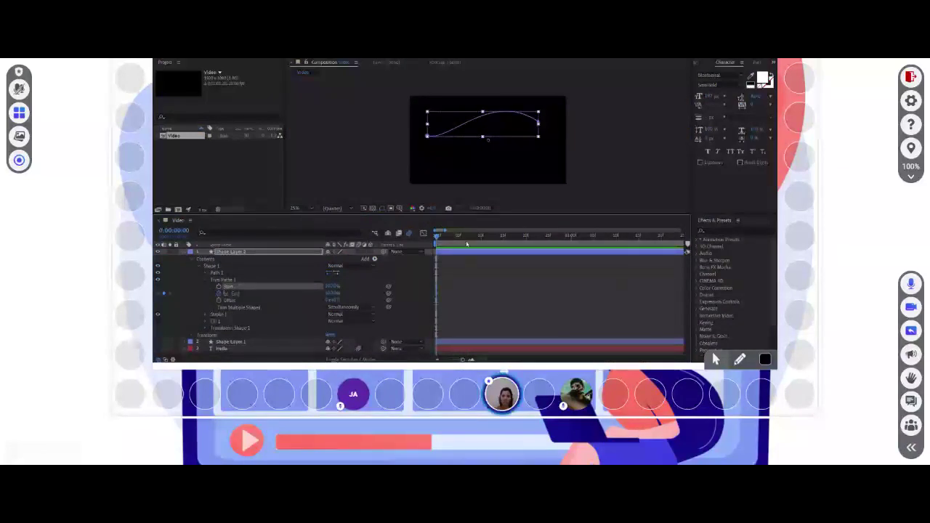
{"action": "left_click", "coordinate": [219, 288]}
{"action": "left_click_drag", "start_coordinate": [439, 241], "coordinate": [478, 239]}
{"action": "left_click_drag", "start_coordinate": [333, 289], "coordinate": [294, 290]}
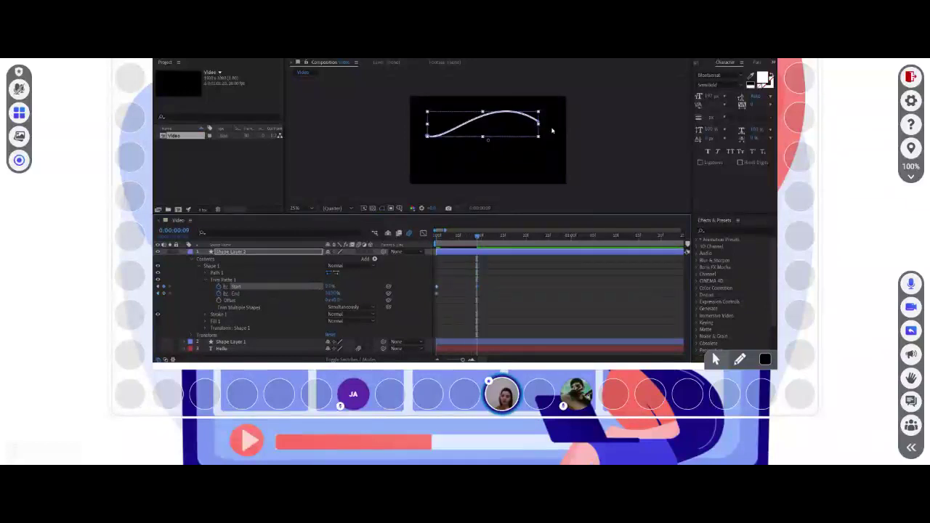
{"action": "key", "text": "space"}
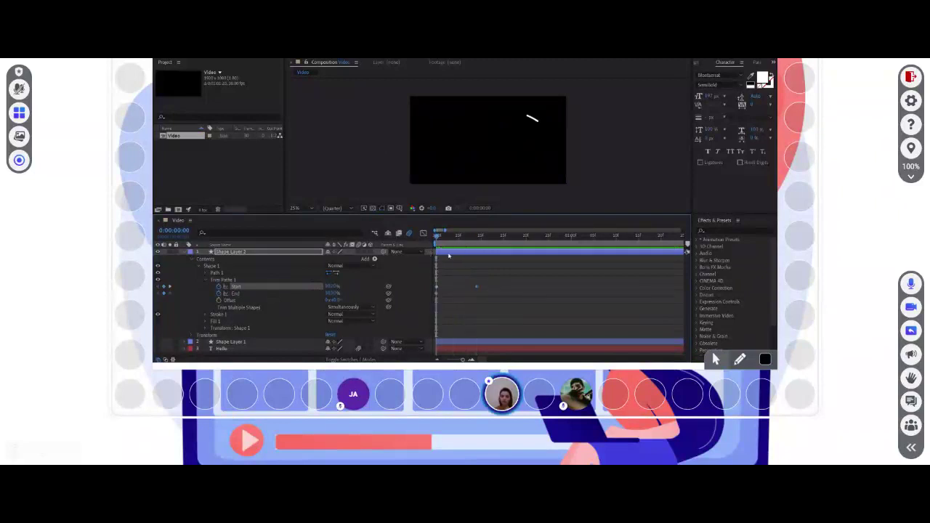
{"action": "key", "text": "space"}
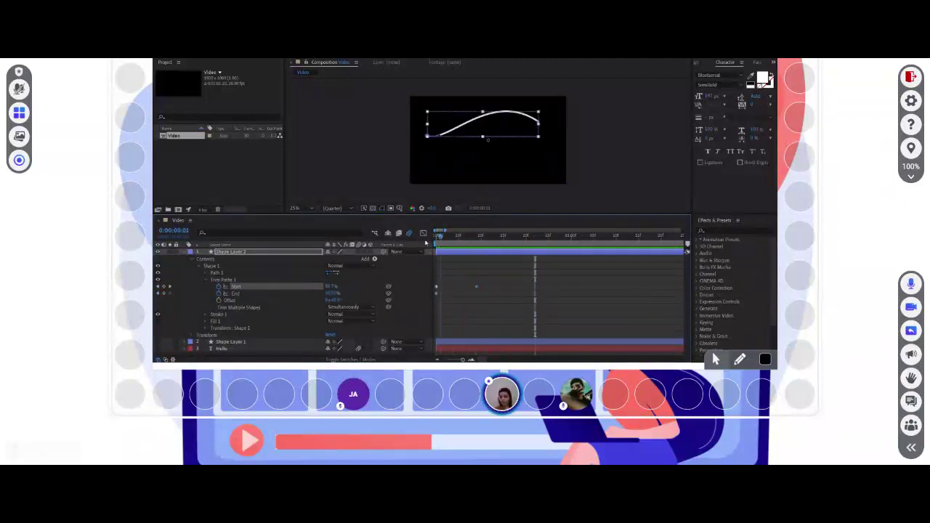
{"action": "left_click_drag", "start_coordinate": [495, 284], "coordinate": [429, 293]}
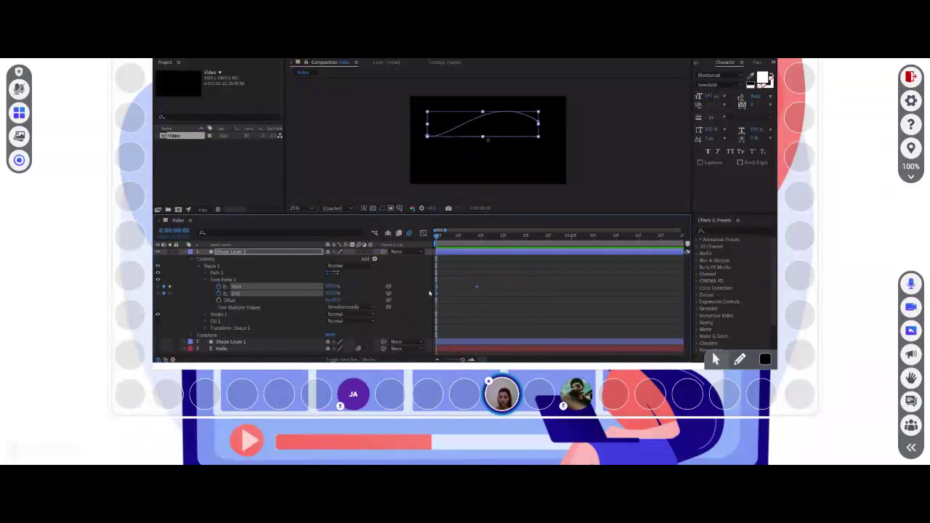
- In the Graph Editor, drag the Start keyframe's influence handle into a broad eased curve
{"action": "left_click", "coordinate": [423, 233]}
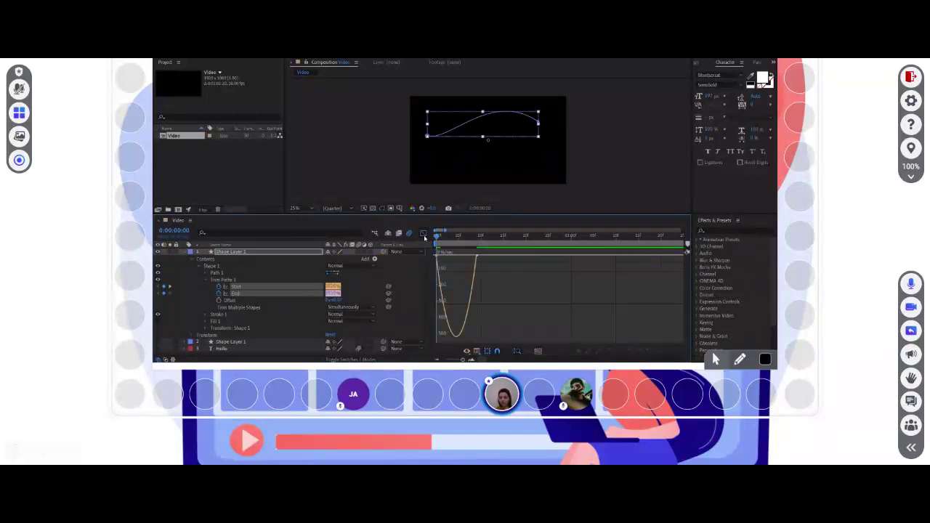
{"action": "left_click", "coordinate": [477, 256]}
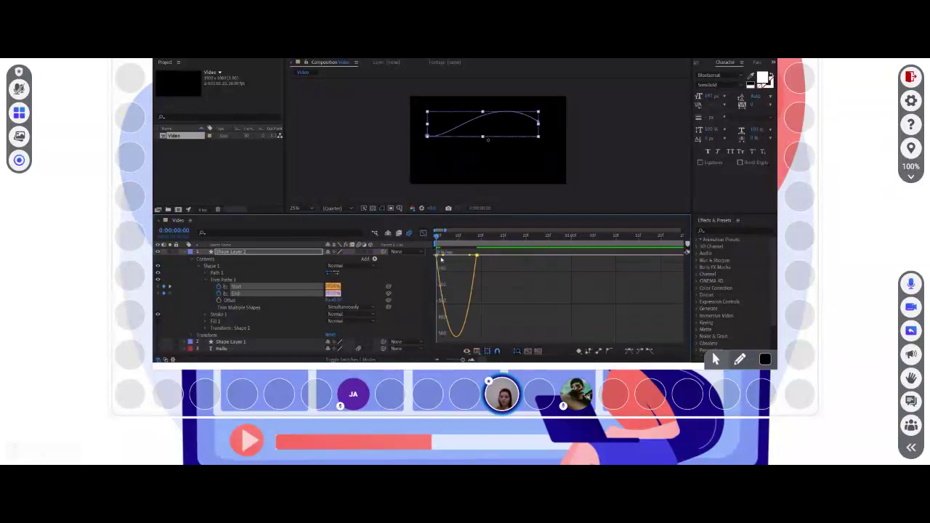
{"action": "mouse_move", "coordinate": [443, 254]}
{"action": "left_mouse_down"}
{"action": "mouse_move", "coordinate": [472, 256]}
{"action": "mouse_move", "coordinate": [438, 244]}
{"action": "left_mouse_up"}
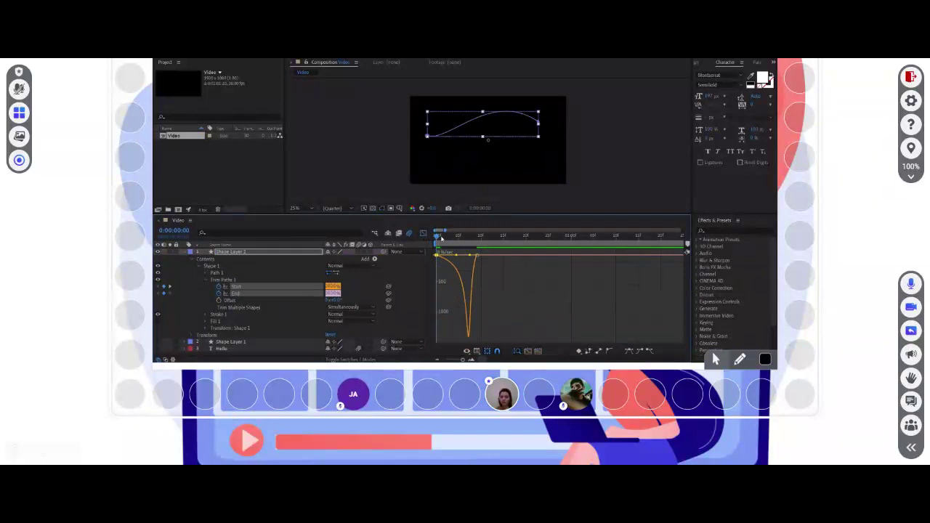
{"action": "key", "text": "space"}
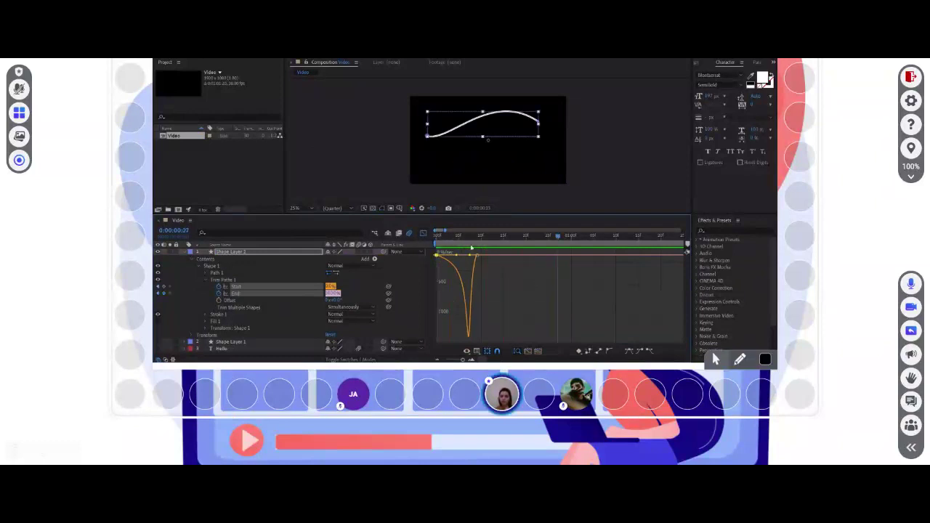
{"action": "left_click_drag", "start_coordinate": [455, 260], "coordinate": [476, 256]}
{"action": "key", "text": "space"}
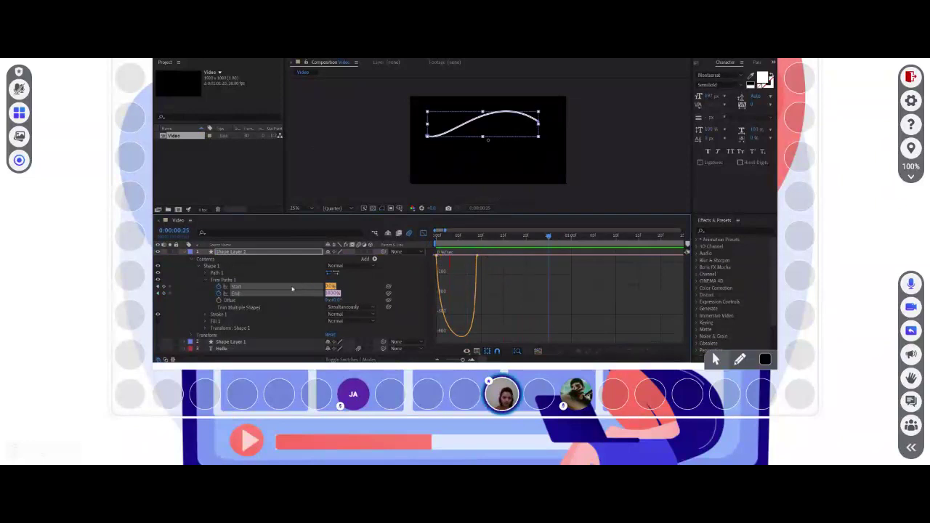
{"action": "left_click", "coordinate": [266, 268]}
{"action": "left_click", "coordinate": [221, 251]}
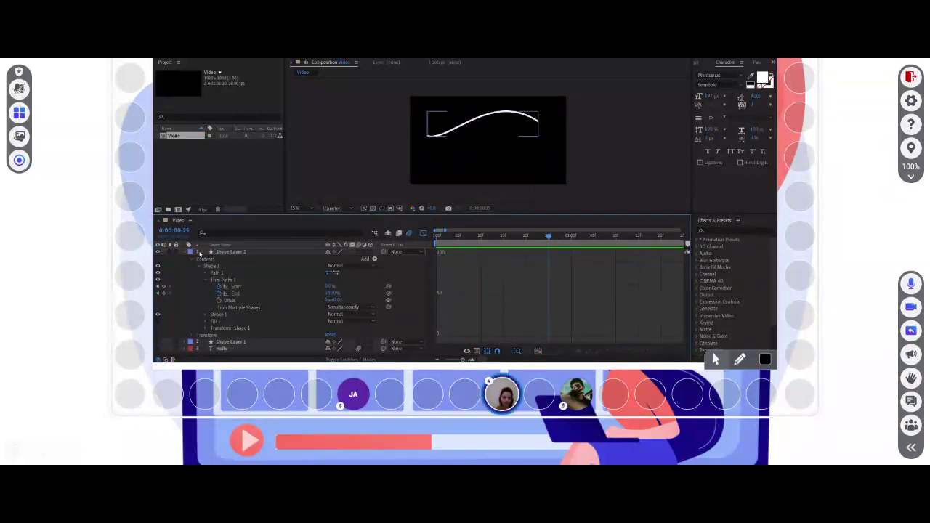
{"action": "scroll", "coordinate": [539, 120], "scroll_direction": "up", "scroll_amount": 2}
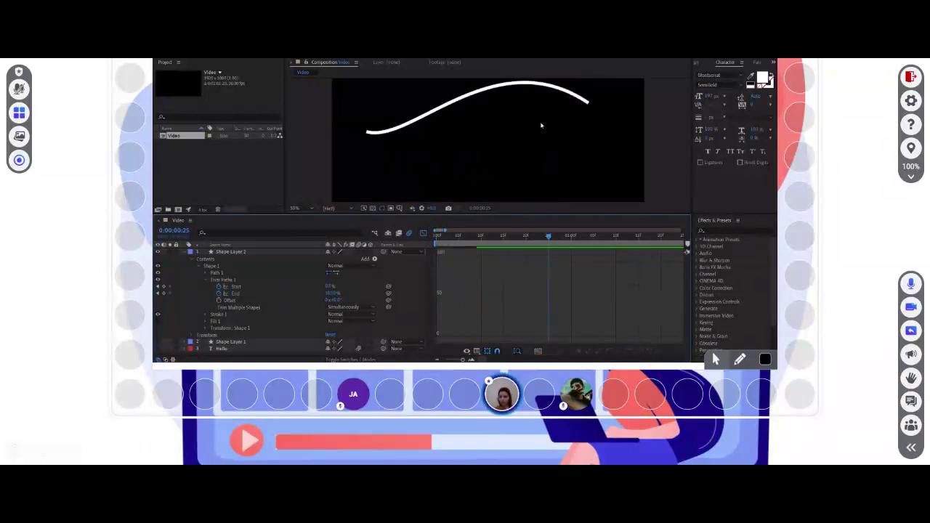
{"action": "scroll", "coordinate": [598, 109], "scroll_direction": "down", "scroll_amount": 4}
{"action": "scroll", "coordinate": [574, 111], "scroll_direction": "up", "scroll_amount": 4}
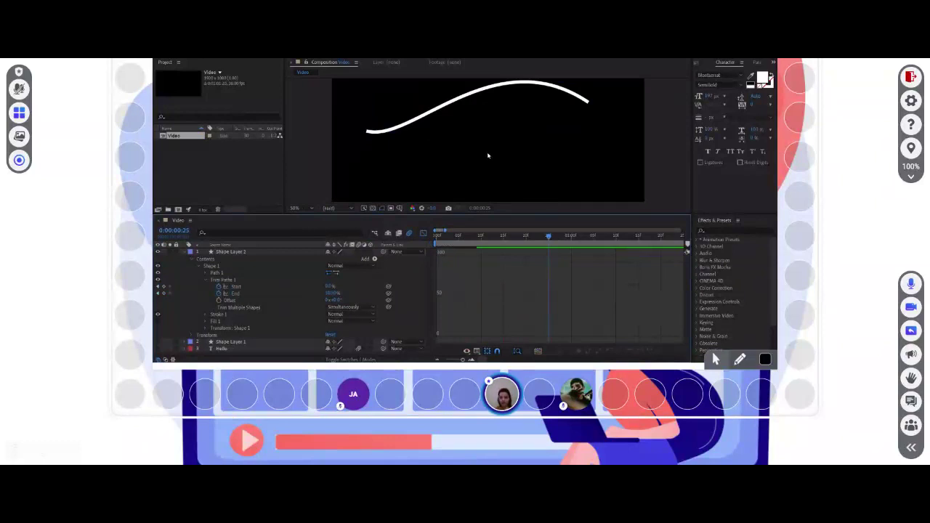
{"action": "scroll", "coordinate": [529, 125], "scroll_direction": "right", "scroll_amount": 2}
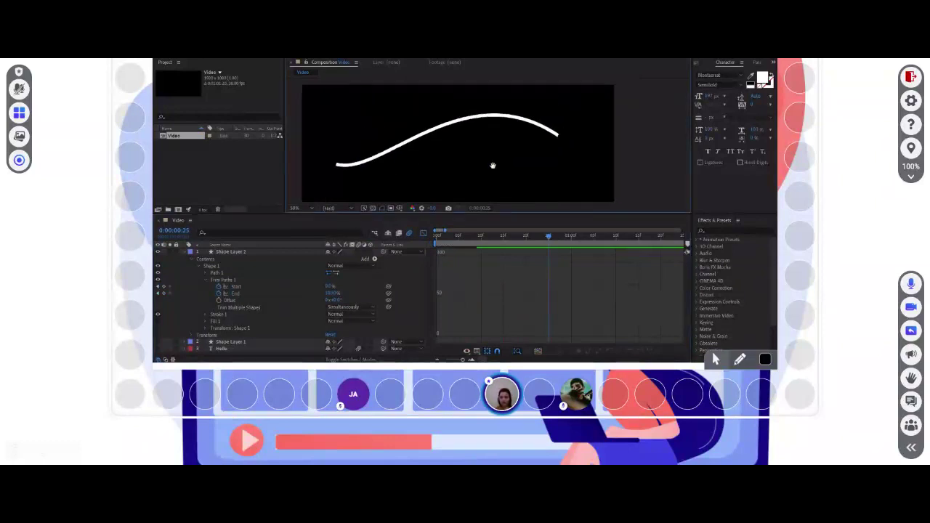
{"action": "scroll", "coordinate": [552, 150], "scroll_direction": "up", "scroll_amount": 3}
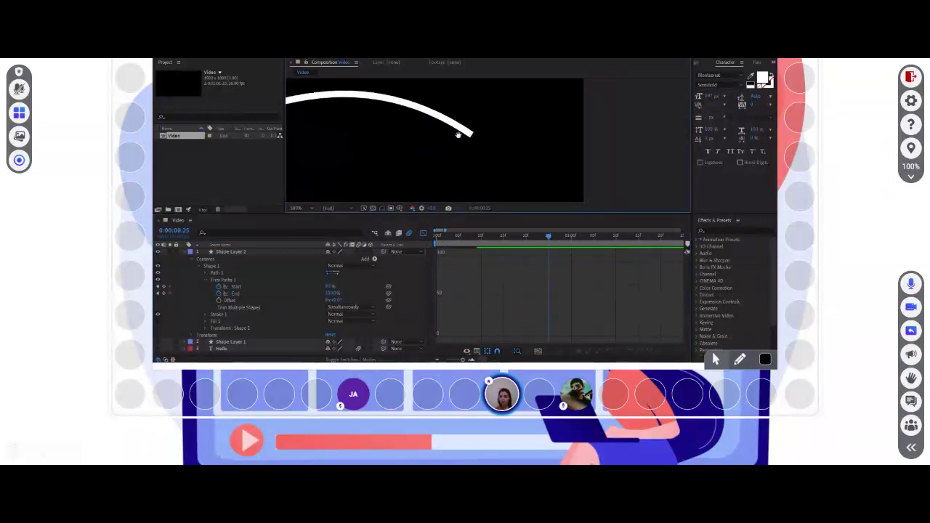
{"action": "scroll", "coordinate": [482, 136], "scroll_direction": "up", "scroll_amount": 3}
{"action": "left_click_drag", "start_coordinate": [398, 121], "coordinate": [589, 107]}
{"action": "scroll", "coordinate": [548, 124], "scroll_direction": "down", "scroll_amount": 4}
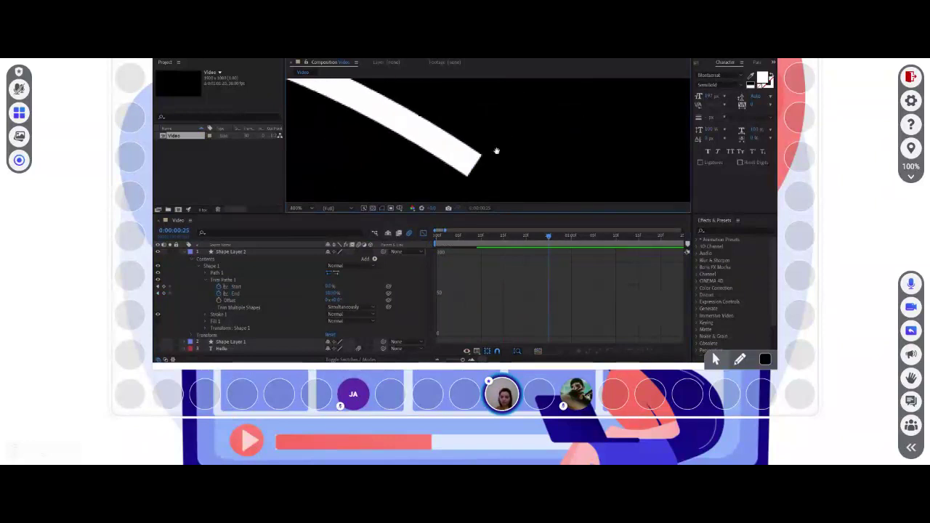
{"action": "scroll", "coordinate": [517, 134], "scroll_direction": "up", "scroll_amount": 3}
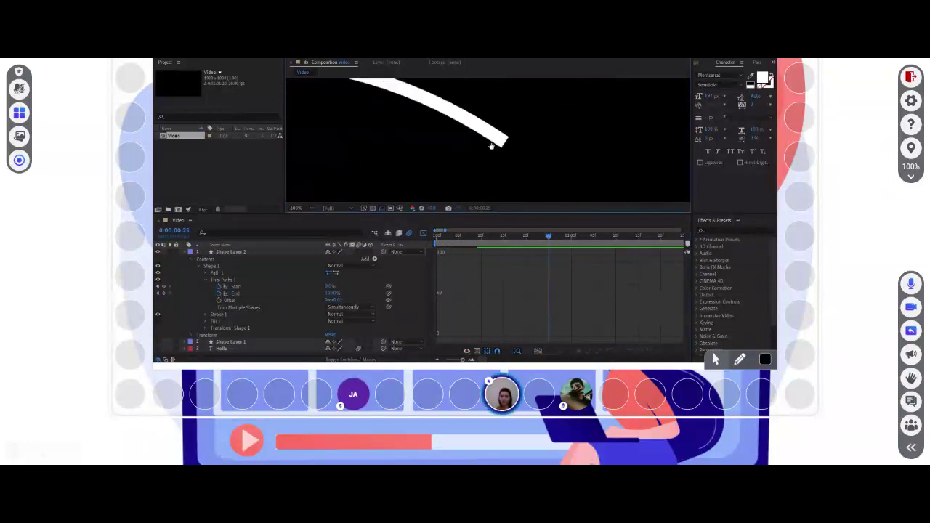
{"action": "left_click_drag", "start_coordinate": [488, 154], "coordinate": [516, 136]}
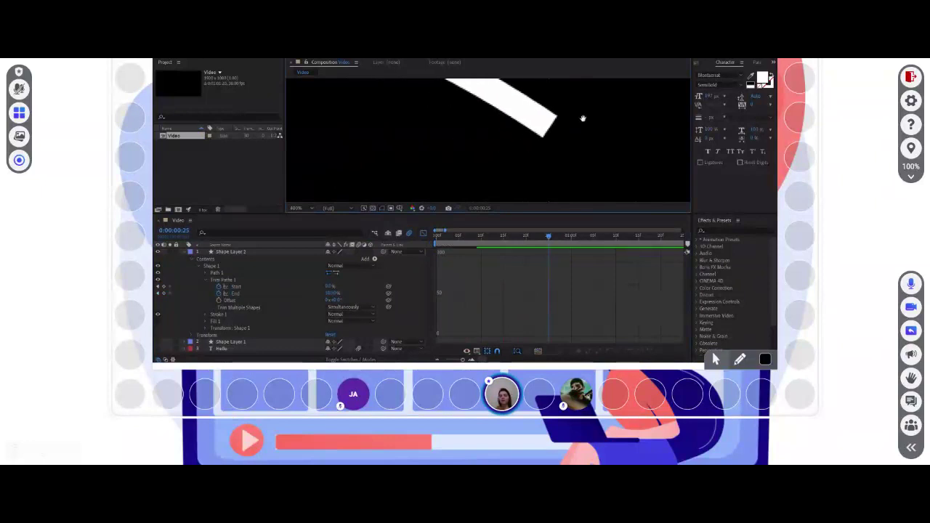
{"action": "scroll", "coordinate": [543, 149], "scroll_direction": "down", "scroll_amount": 8}
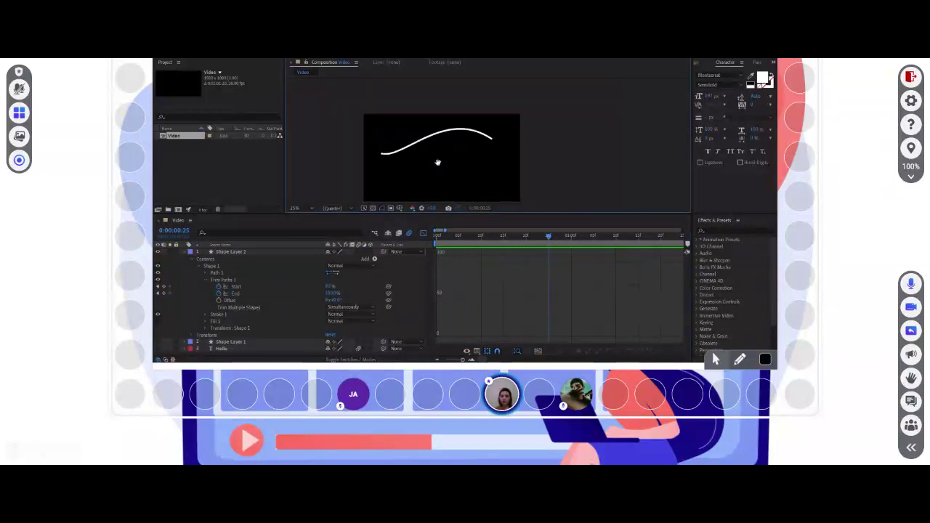
{"action": "left_click_drag", "start_coordinate": [436, 160], "coordinate": [520, 143]}
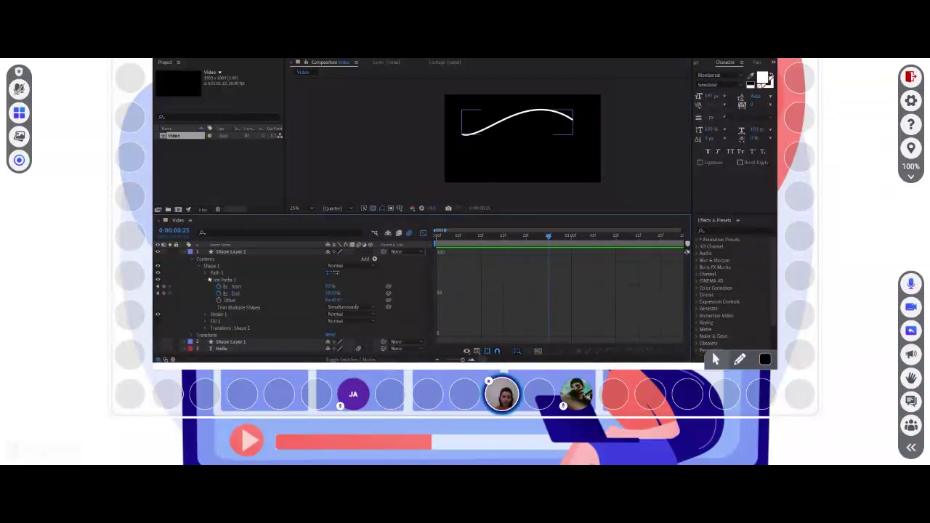
- Set Stroke 1's Line Cap from Butt Cap to Round Cap
{"action": "left_click", "coordinate": [192, 259]}
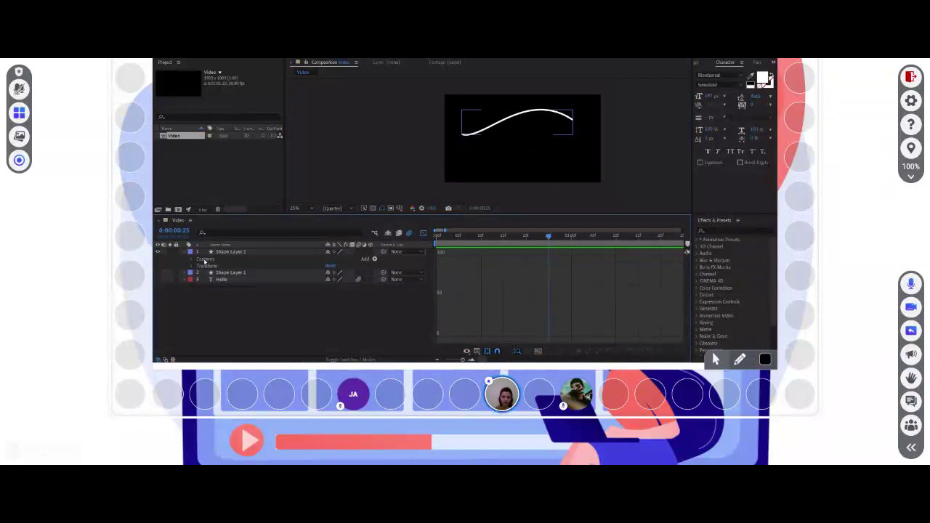
{"action": "left_click", "coordinate": [193, 260]}
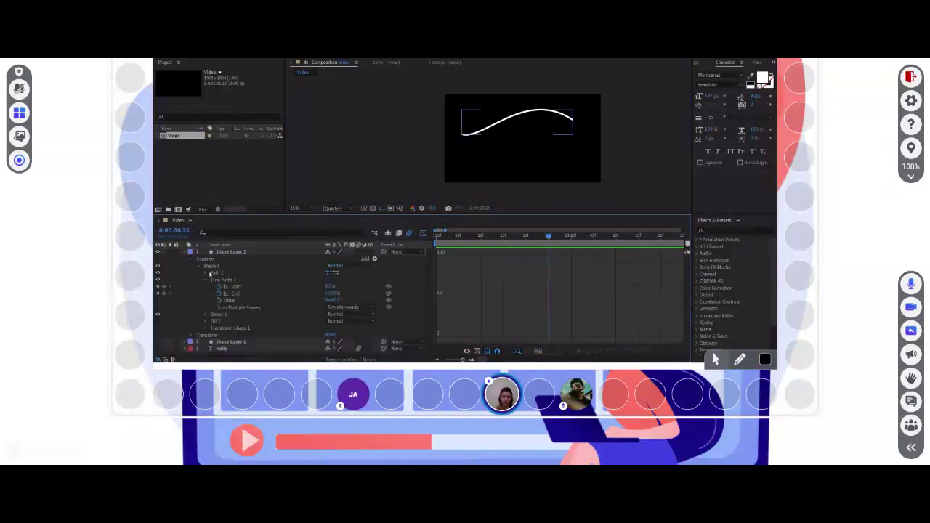
{"action": "left_click", "coordinate": [206, 272]}
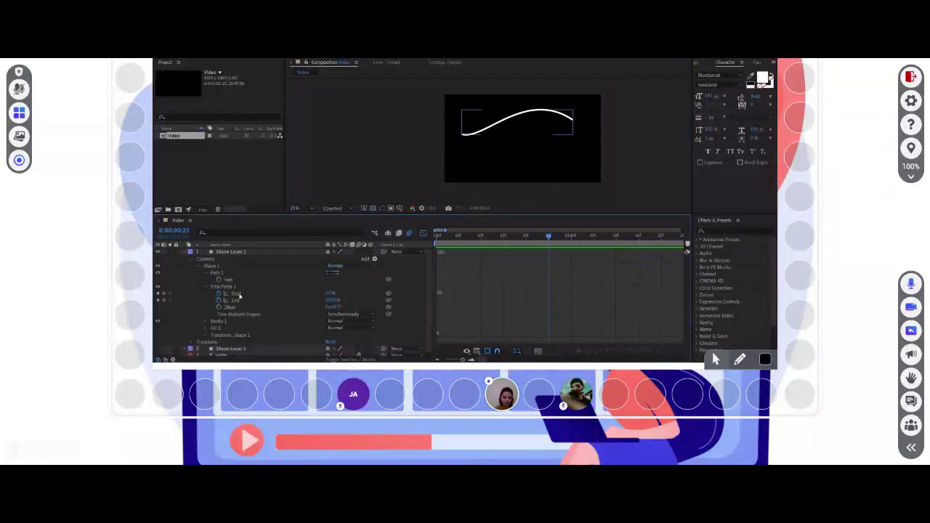
{"action": "left_click", "coordinate": [206, 273]}
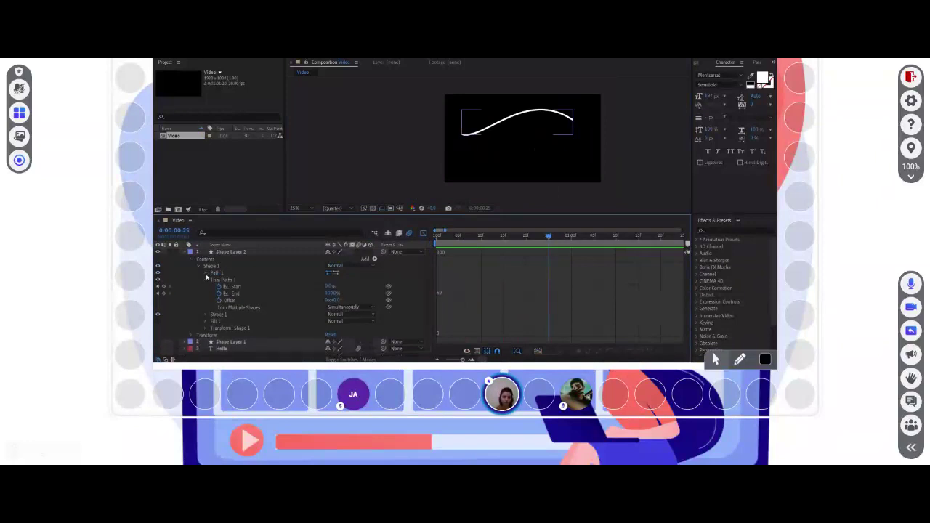
{"action": "left_click", "coordinate": [206, 320]}
{"action": "scroll", "coordinate": [284, 313], "scroll_direction": "down", "scroll_amount": 1}
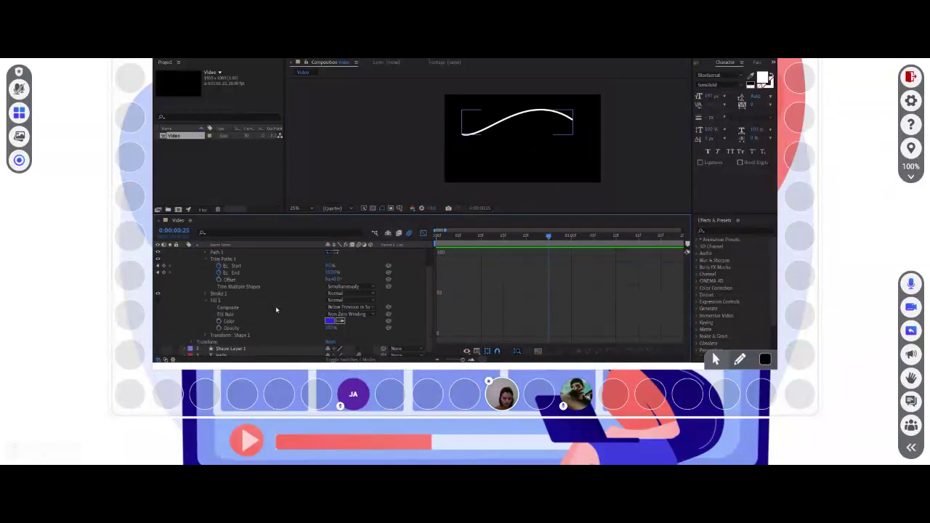
{"action": "scroll", "coordinate": [320, 305], "scroll_direction": "down", "scroll_amount": 1}
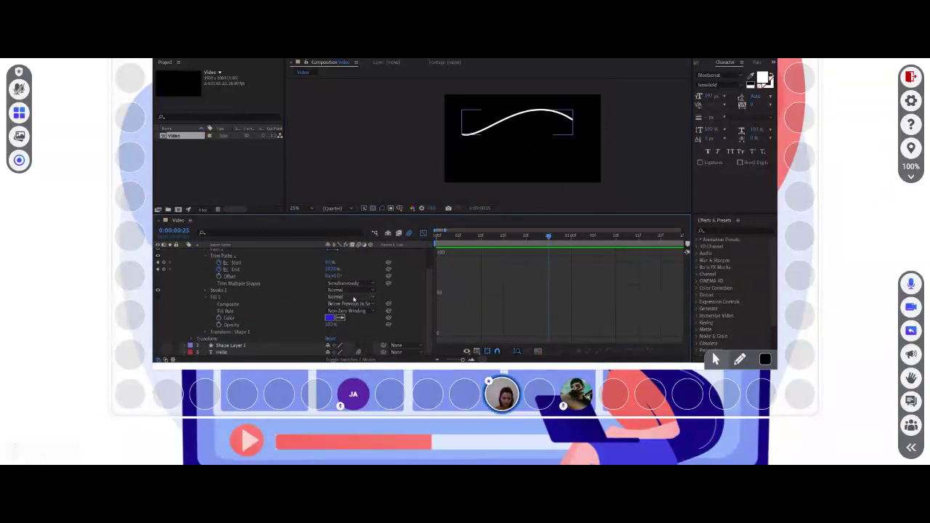
{"action": "left_click", "coordinate": [214, 291]}
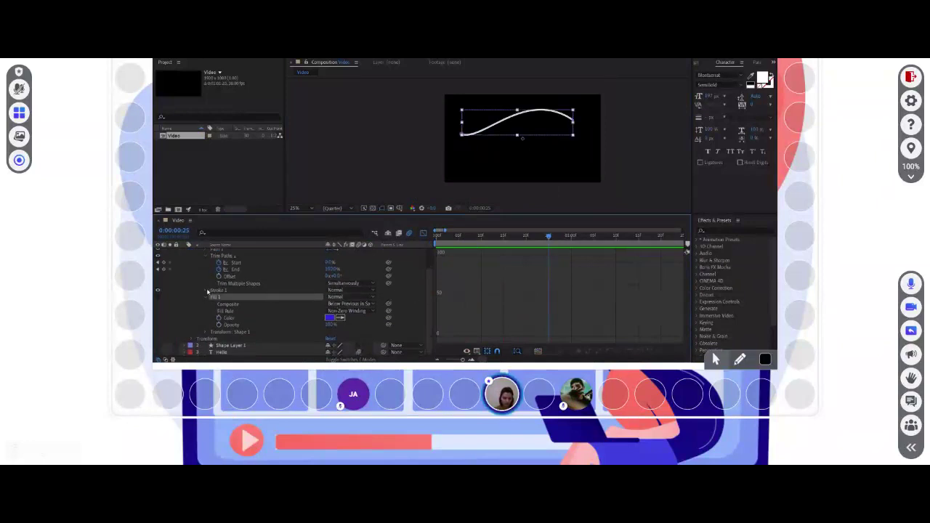
{"action": "left_click", "coordinate": [206, 291]}
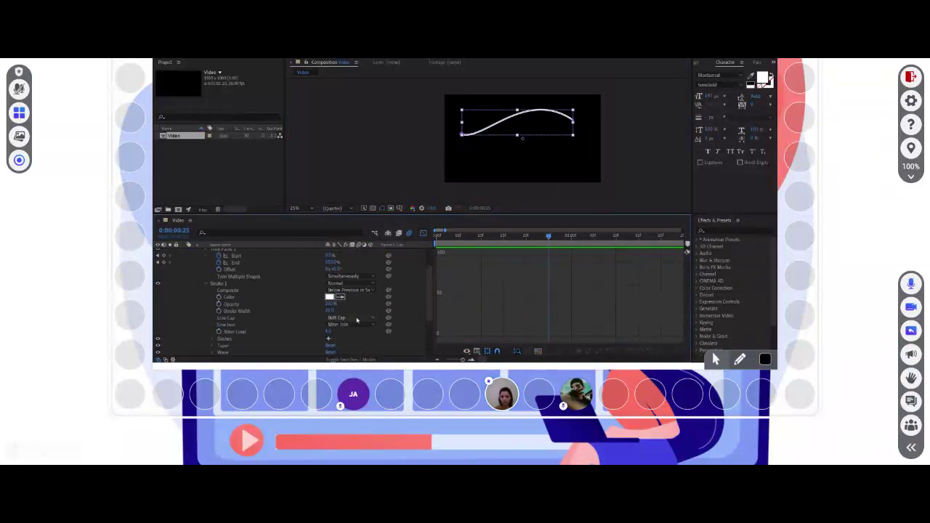
{"action": "left_click", "coordinate": [353, 336]}
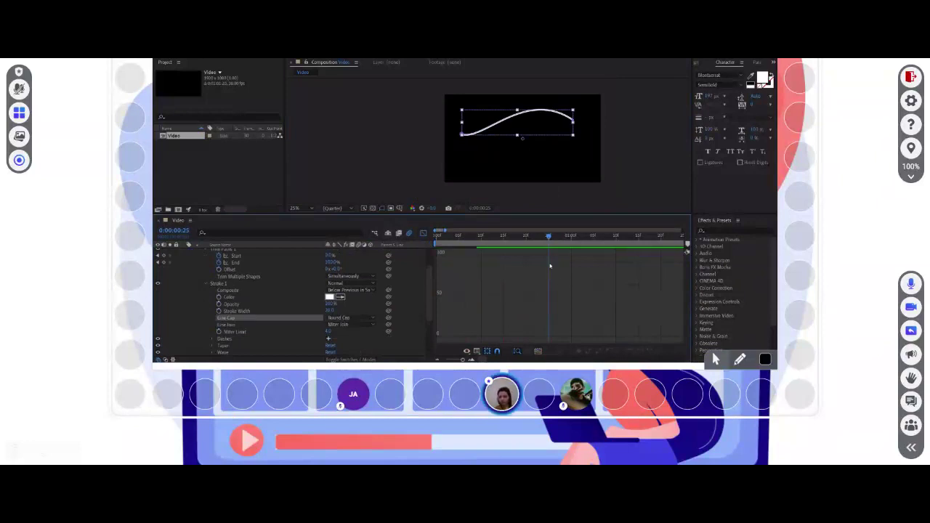
- Compare the curve's ends with Butt Cap, then undo back to Round Cap
{"action": "scroll", "coordinate": [579, 116], "scroll_direction": "up", "scroll_amount": 4}
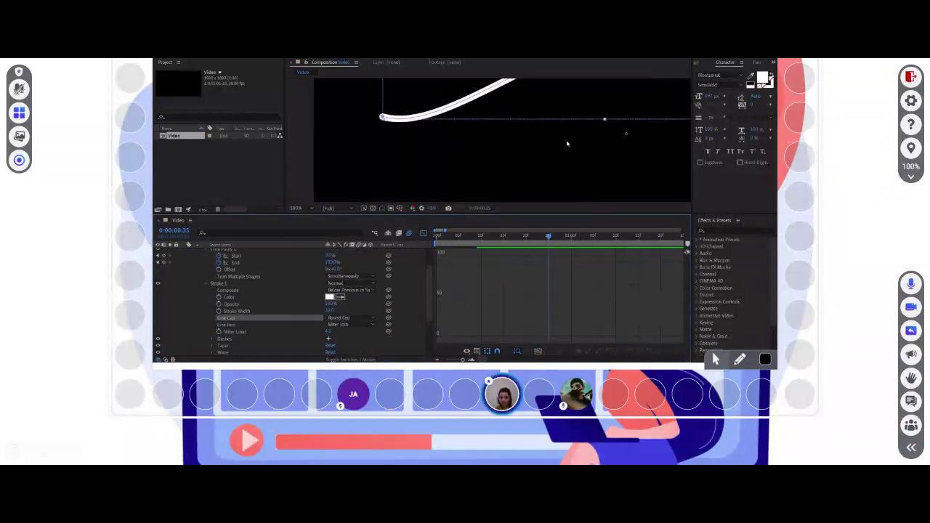
{"action": "left_click_drag", "start_coordinate": [566, 145], "coordinate": [623, 180]}
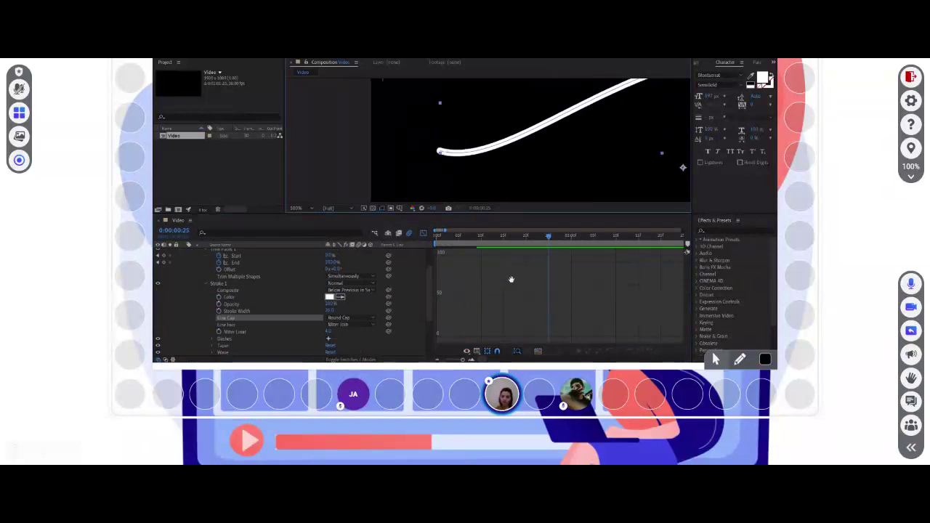
{"action": "left_click", "coordinate": [358, 320]}
{"action": "left_click", "coordinate": [356, 313]}
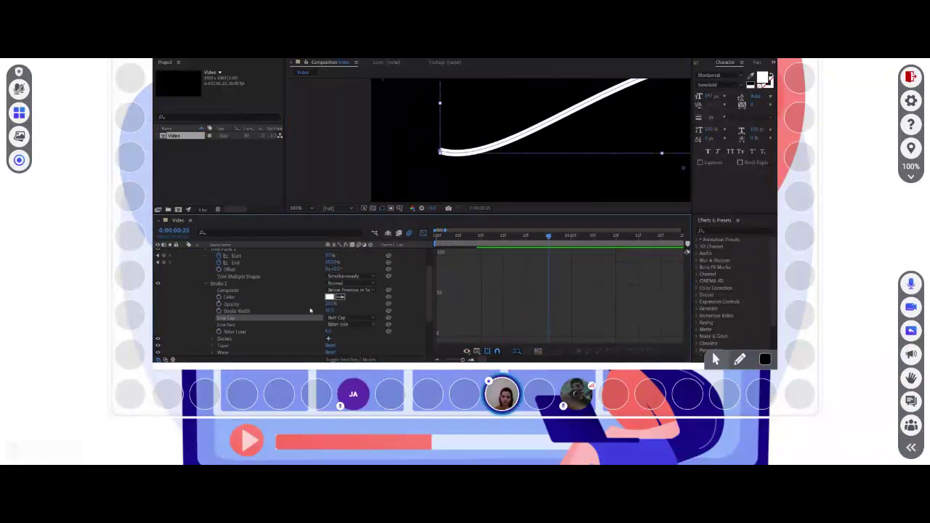
{"action": "key", "text": "ctrl+z"}
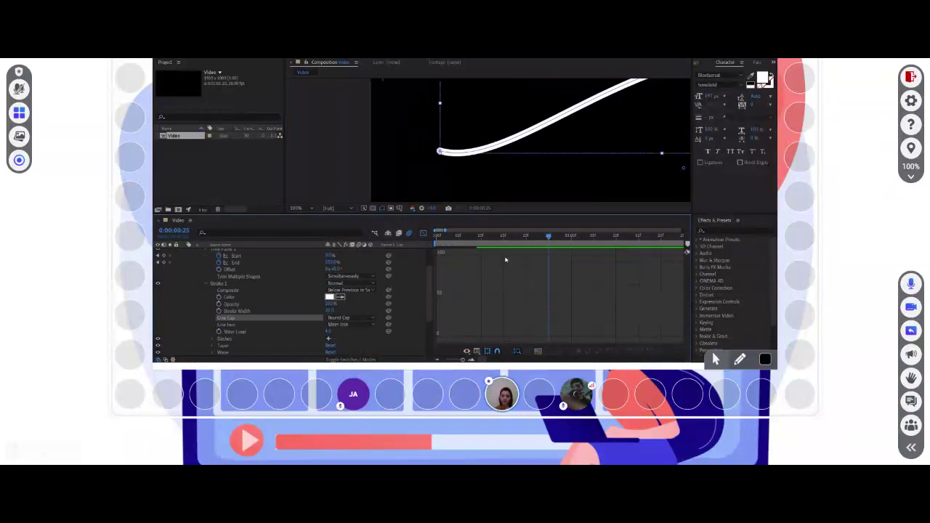
{"action": "key", "text": "comma"}
{"action": "key", "text": "comma"}
{"action": "key", "text": "comma"}
{"action": "key", "text": "comma"}
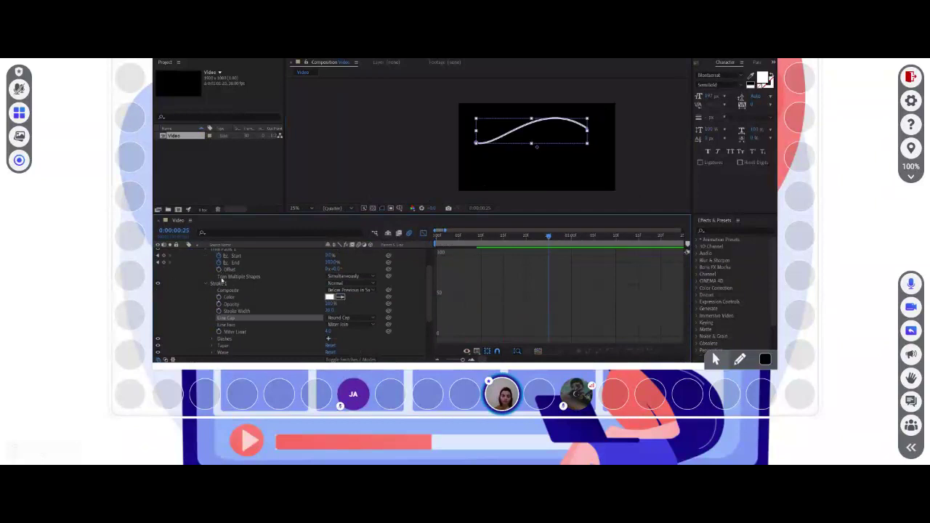
{"action": "scroll", "coordinate": [211, 272], "scroll_direction": "up", "scroll_amount": 2}
- Collapse Shape Layer 2 and toggle the Graph Editor off to show layer bars
{"action": "left_click", "coordinate": [187, 252]}
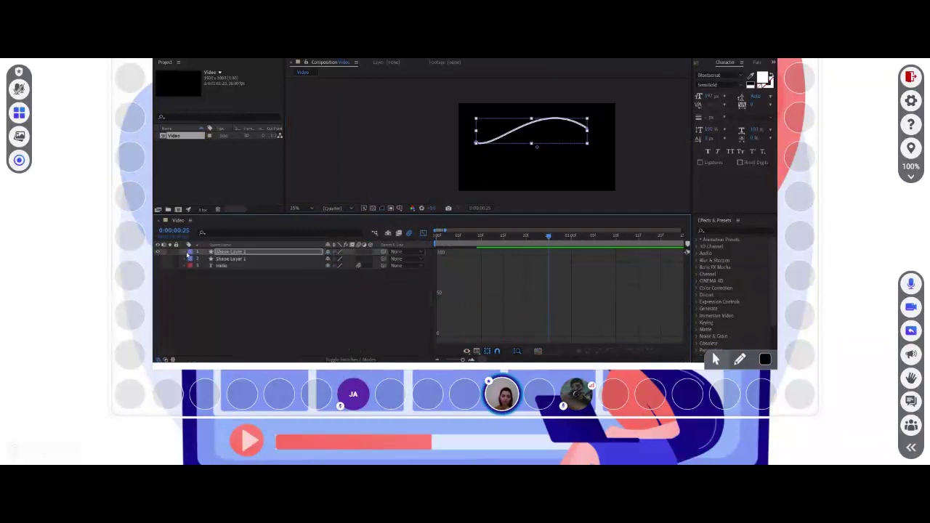
{"action": "left_click", "coordinate": [357, 303]}
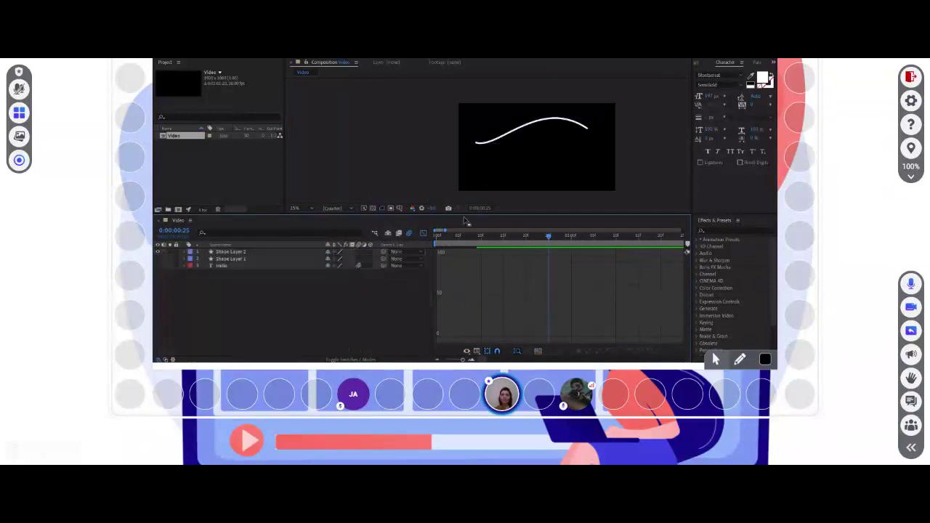
{"action": "left_click", "coordinate": [422, 233]}
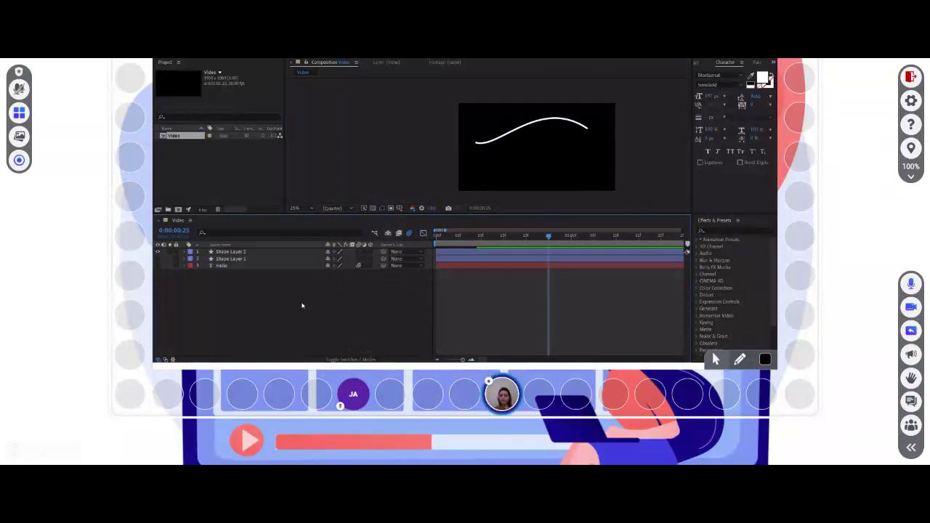
{"action": "left_click", "coordinate": [577, 129]}
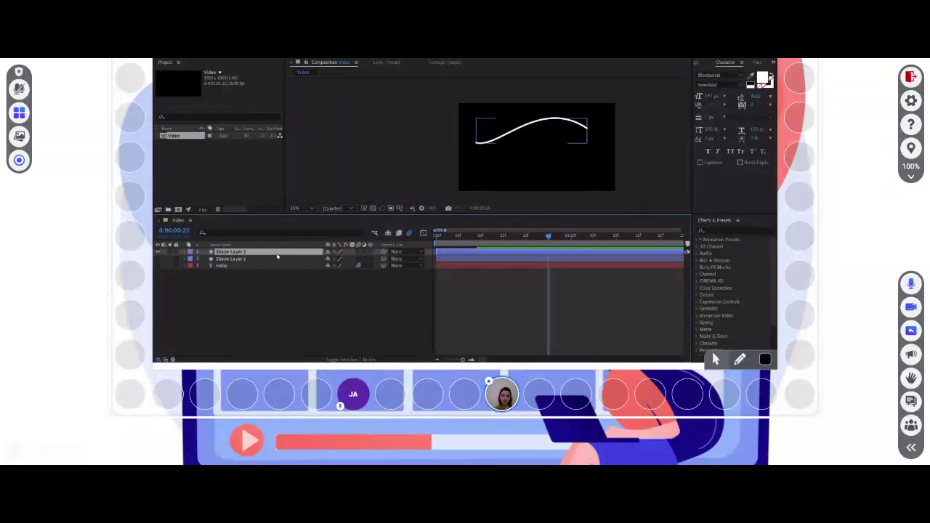
{"action": "left_click", "coordinate": [303, 293]}
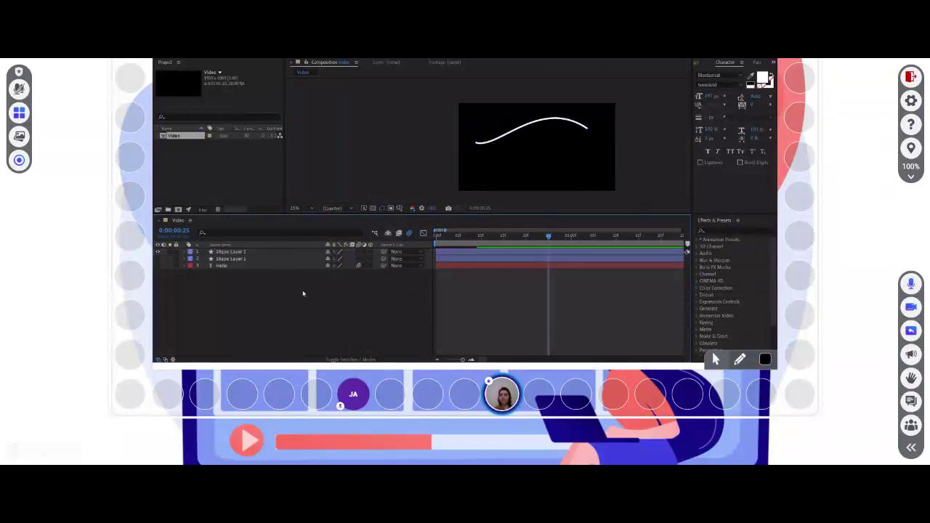
- Make the Hello text layer visible and reveal its Position property
{"action": "left_click", "coordinate": [276, 267]}
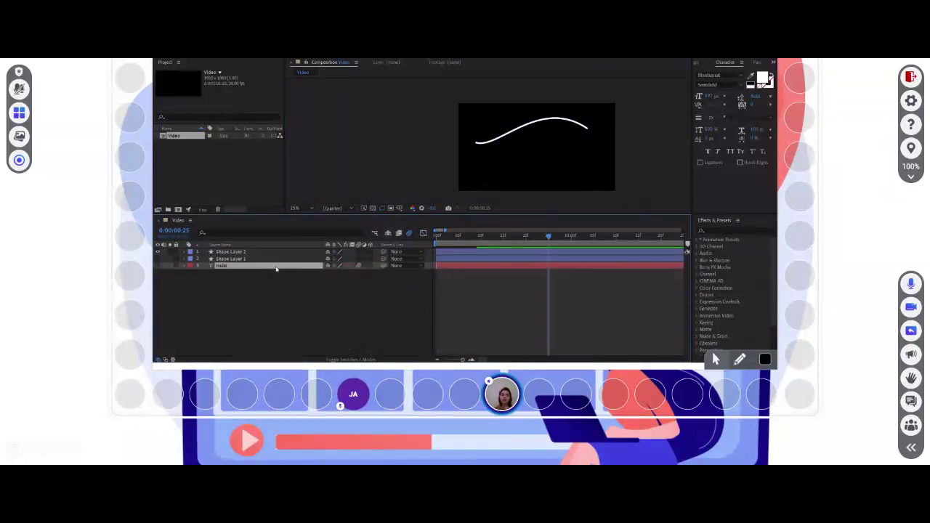
{"action": "left_click", "coordinate": [157, 266]}
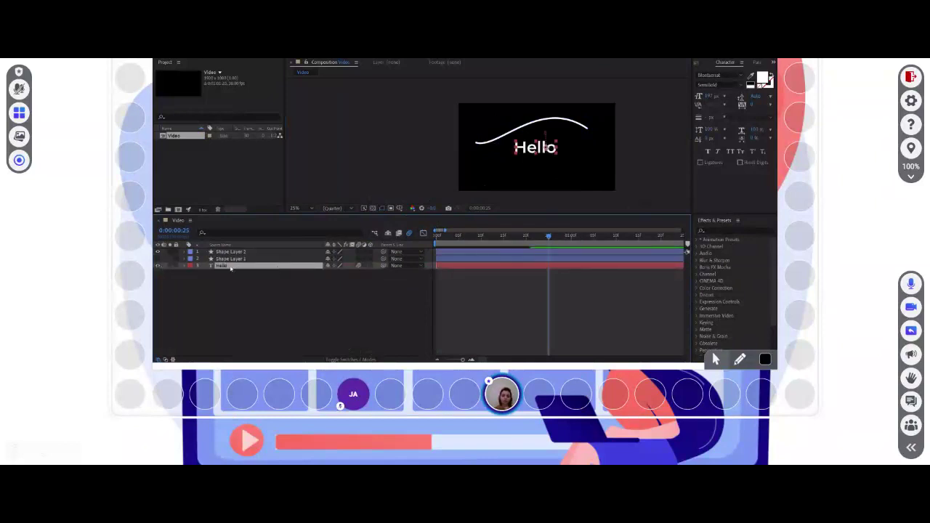
{"action": "left_click", "coordinate": [272, 297]}
{"action": "left_click", "coordinate": [246, 267]}
{"action": "key", "text": "p"}
- Hide the white curve shape layers and reselect the Hello text layer
{"action": "left_click", "coordinate": [528, 275]}
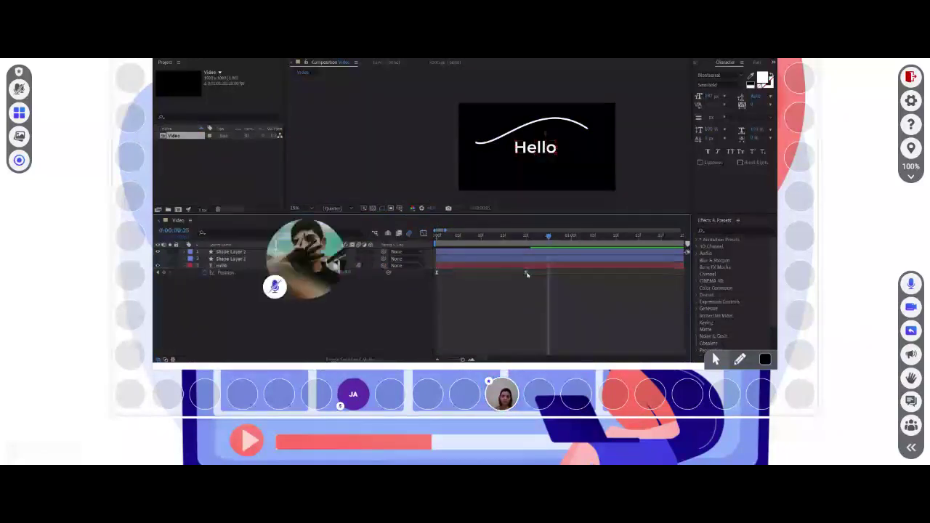
{"action": "left_click", "coordinate": [524, 265]}
{"action": "left_click", "coordinate": [159, 255]}
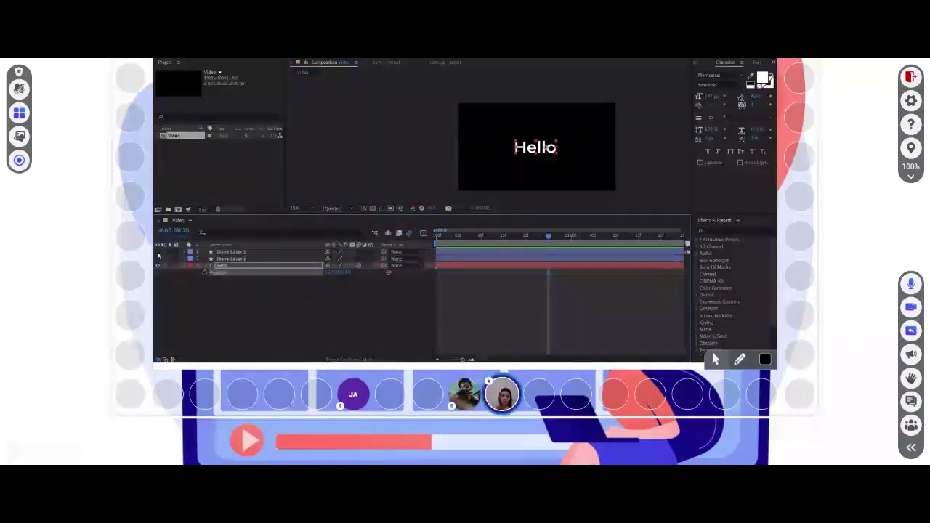
{"action": "left_click", "coordinate": [332, 327]}
{"action": "left_click", "coordinate": [268, 268]}
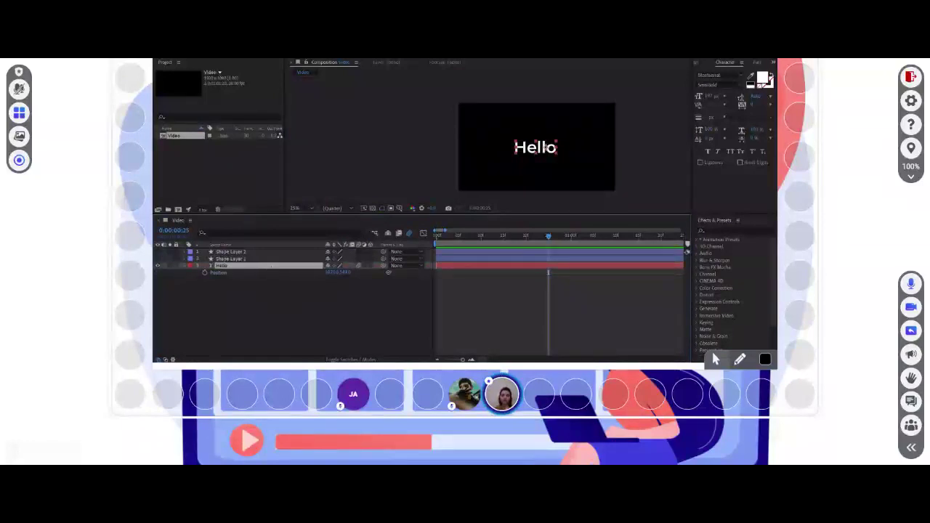
- Open the Animation Composer 3 panel from the Window menu and nudge it into place
{"action": "key", "text": "alt+w"}
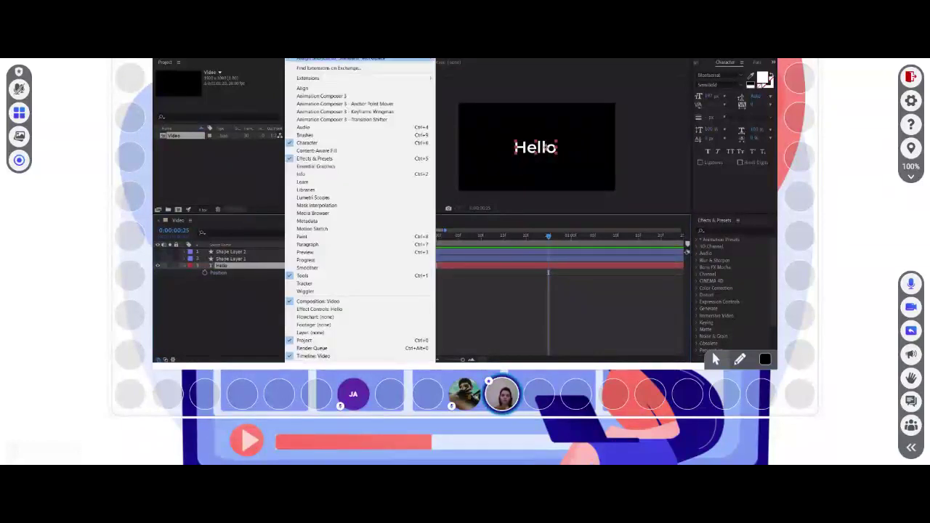
{"action": "left_click", "coordinate": [317, 98]}
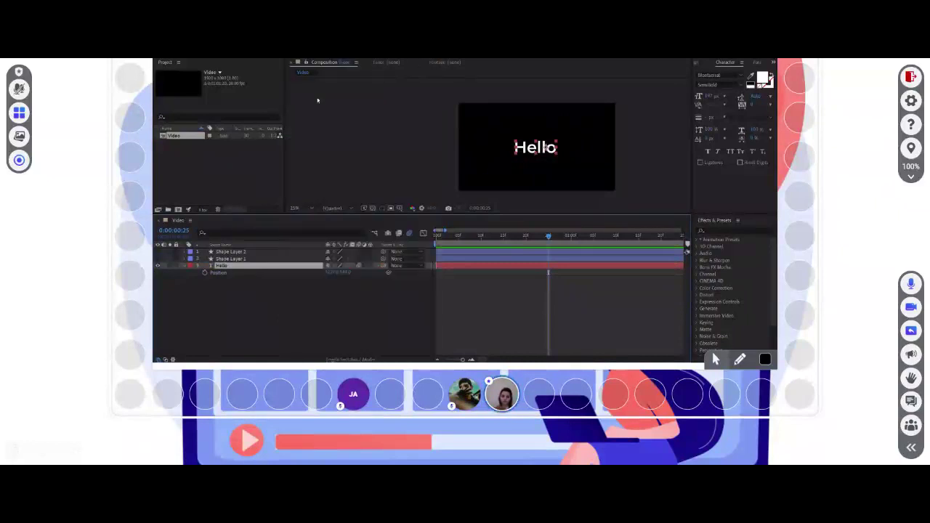
{"action": "left_click_drag", "start_coordinate": [406, 69], "coordinate": [415, 71]}
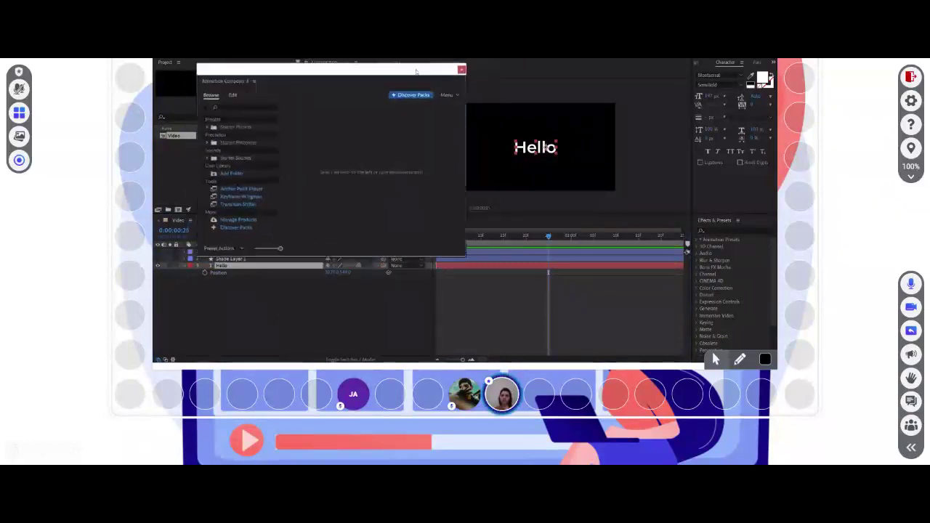
- Browse the Starter Presets' 2D and 3D layer transitions, trying then clearing Bounce Scale
{"action": "left_click", "coordinate": [209, 127]}
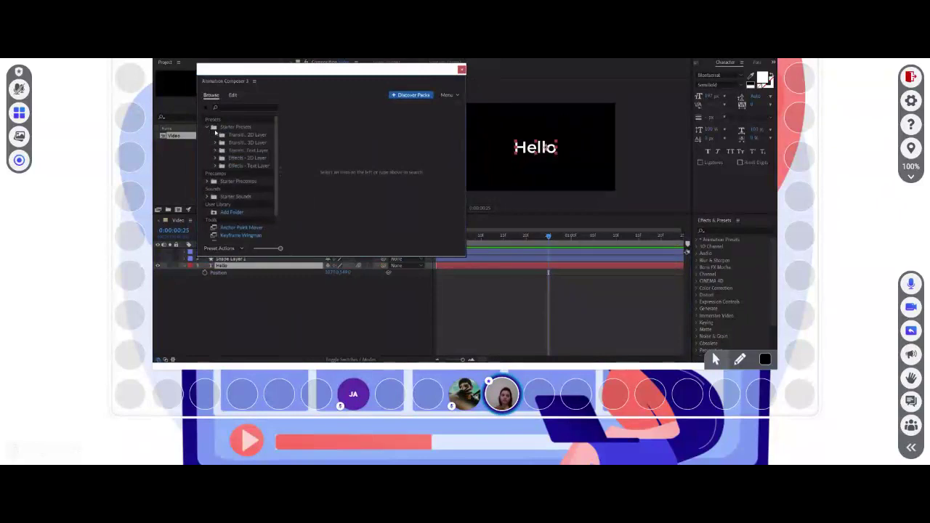
{"action": "left_click", "coordinate": [222, 135]}
{"action": "left_click", "coordinate": [247, 143]}
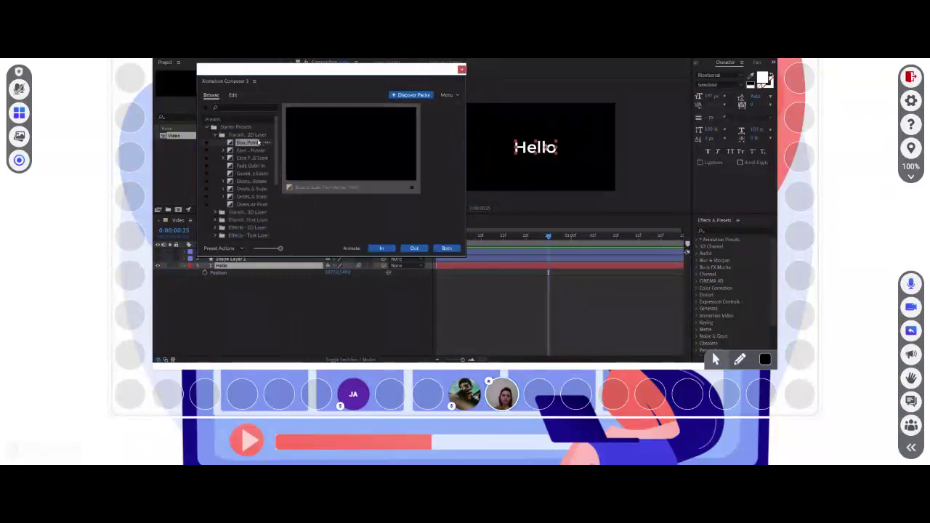
{"action": "left_click", "coordinate": [217, 136]}
{"action": "left_click", "coordinate": [222, 211]}
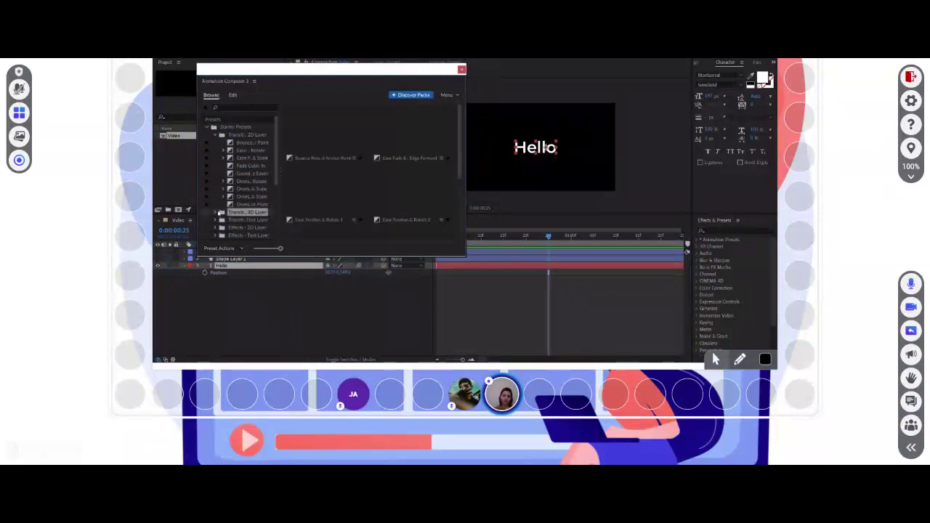
{"action": "scroll", "coordinate": [253, 191], "scroll_direction": "down", "scroll_amount": 1}
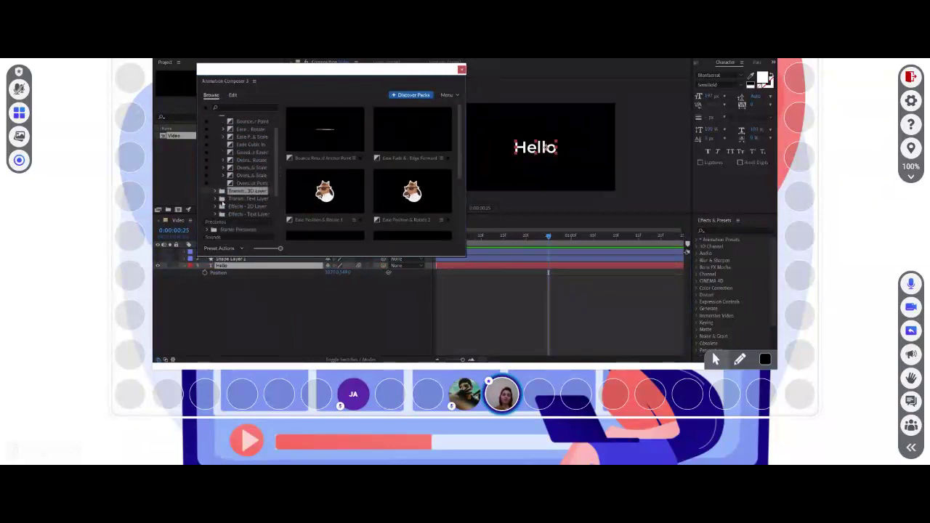
{"action": "left_click", "coordinate": [213, 198]}
- In Transitions Text Layer > Animate Characters, select the Position & Scale Randomly preset
{"action": "left_click", "coordinate": [218, 199]}
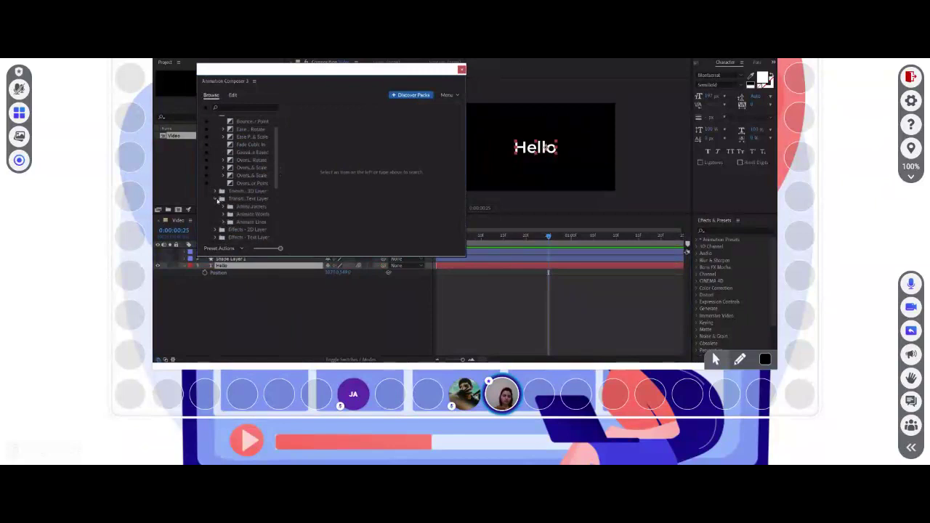
{"action": "left_click", "coordinate": [250, 207]}
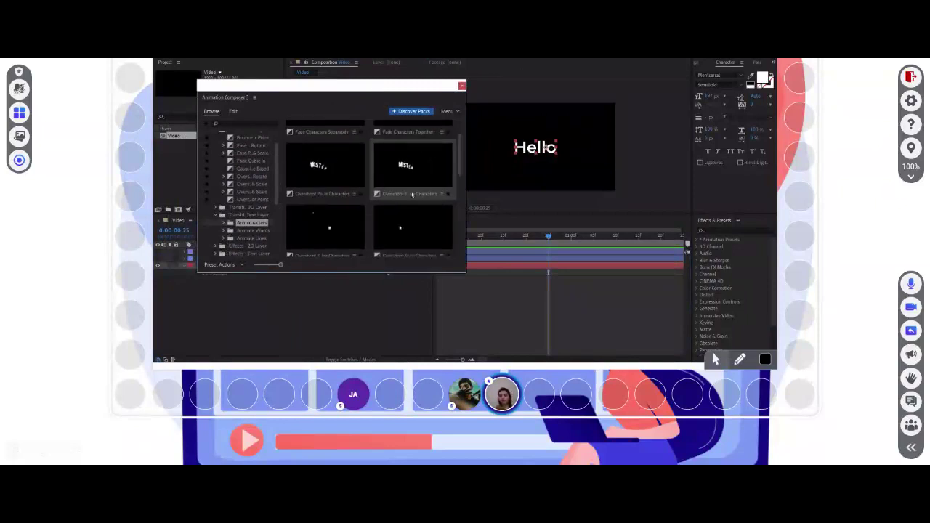
{"action": "scroll", "coordinate": [410, 193], "scroll_direction": "down", "scroll_amount": 2}
{"action": "scroll", "coordinate": [410, 194], "scroll_direction": "down", "scroll_amount": 3}
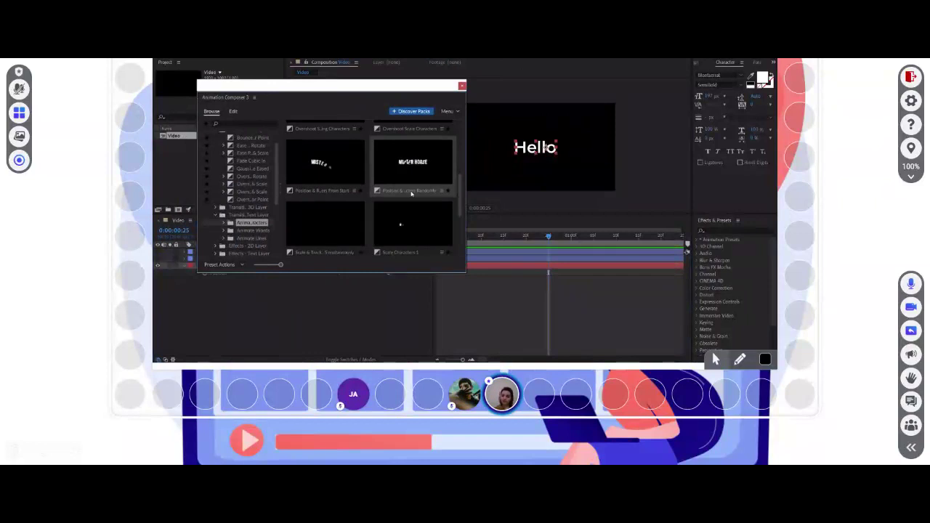
{"action": "scroll", "coordinate": [410, 194], "scroll_direction": "down", "scroll_amount": 1}
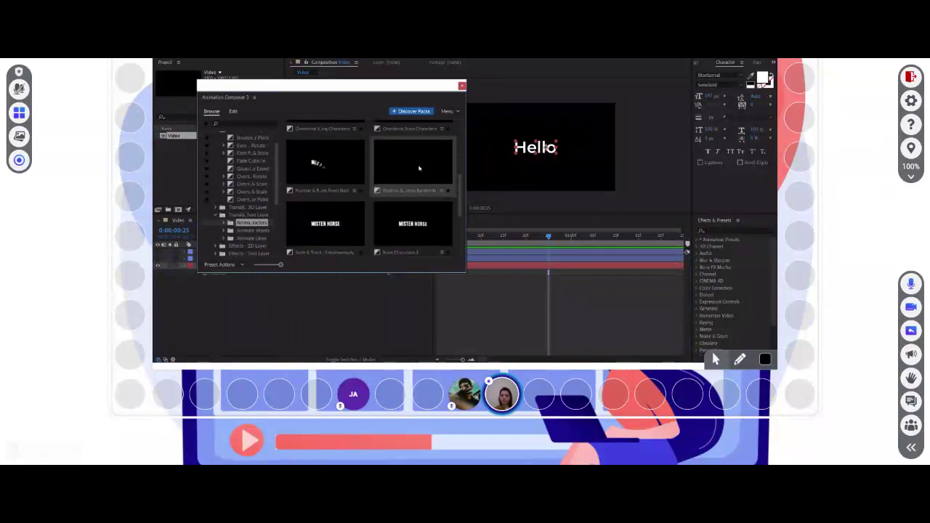
{"action": "left_click", "coordinate": [415, 167]}
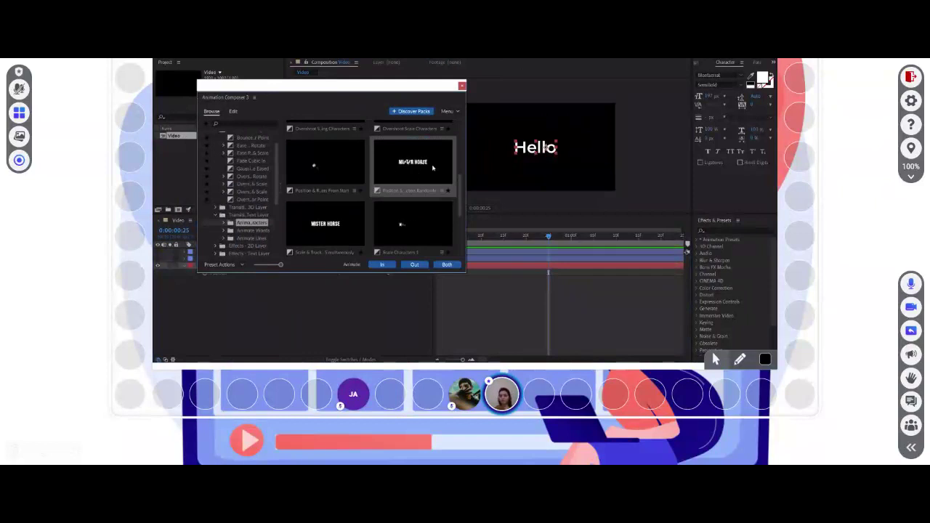
- Apply the Position & Scale Randomly preset to the Hello layer as an in-animation
{"action": "left_click", "coordinate": [383, 264]}
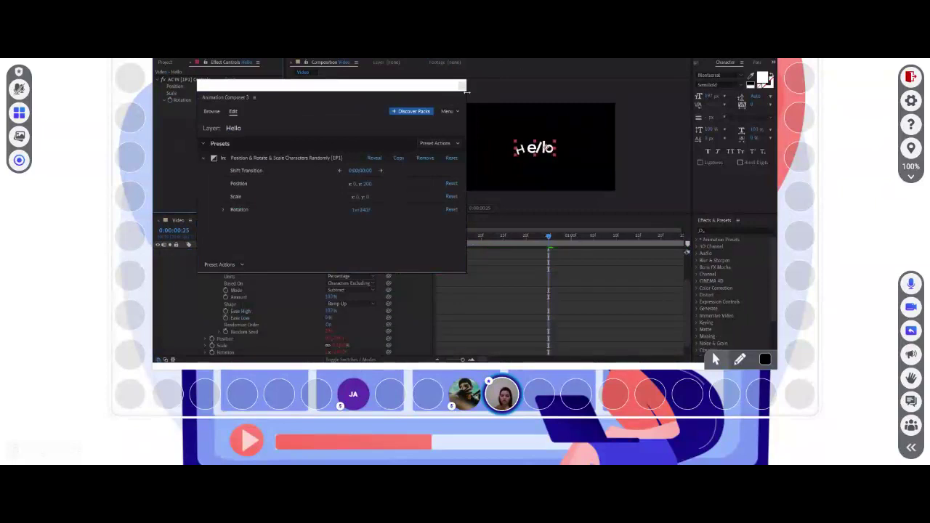
{"action": "left_click", "coordinate": [449, 235]}
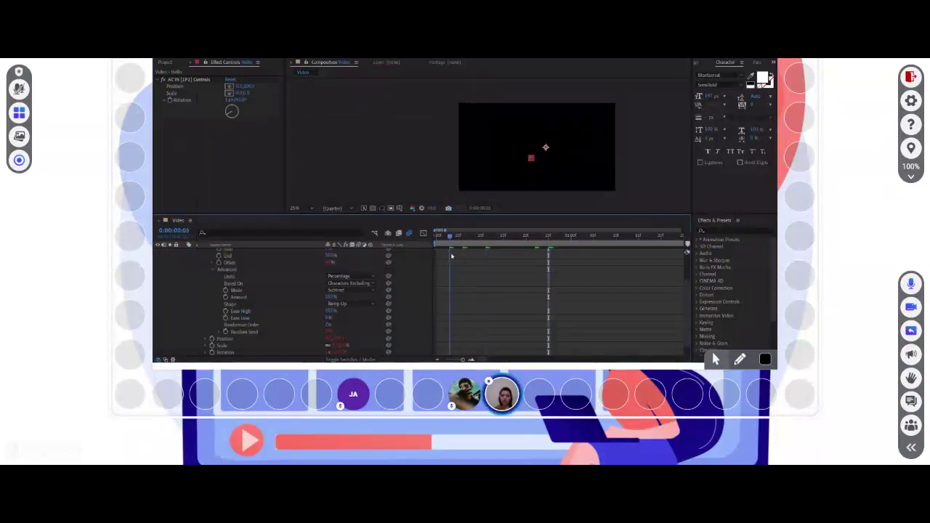
{"action": "scroll", "coordinate": [267, 300], "scroll_direction": "up", "scroll_amount": 3}
{"action": "scroll", "coordinate": [267, 300], "scroll_direction": "down", "scroll_amount": 5}
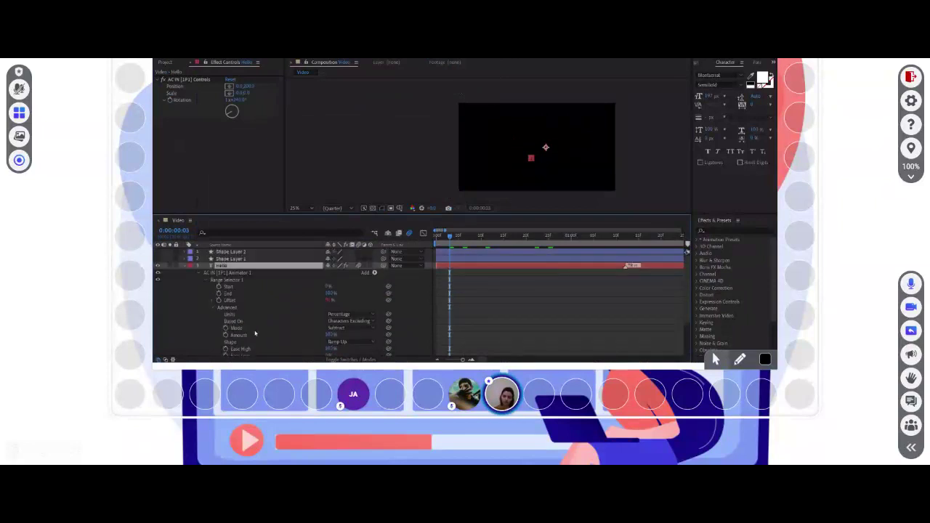
- Preview the Hello letters assembling, replaying from the composition's start at 0
{"action": "key", "text": "space"}
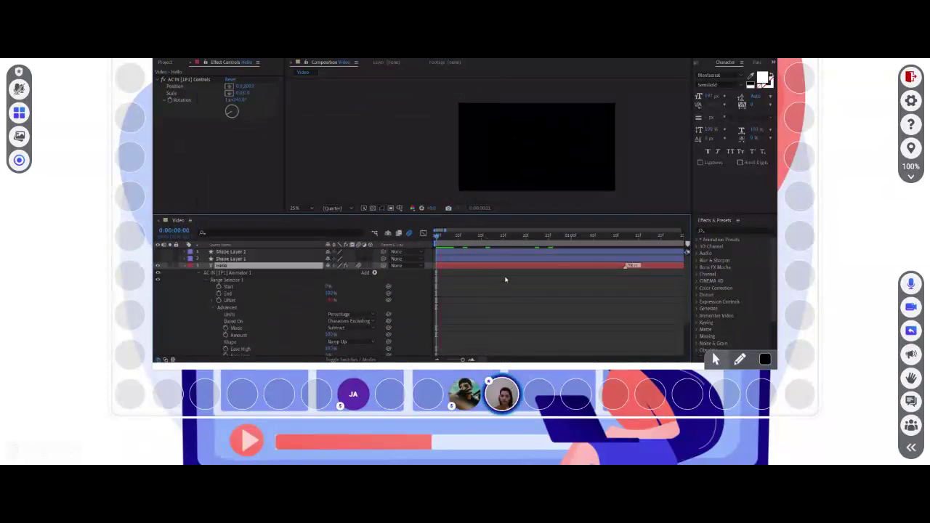
{"action": "key", "text": "space"}
{"action": "key", "text": "minus"}
{"action": "key", "text": "minus"}
{"action": "key", "text": "minus"}
{"action": "key", "text": "minus"}
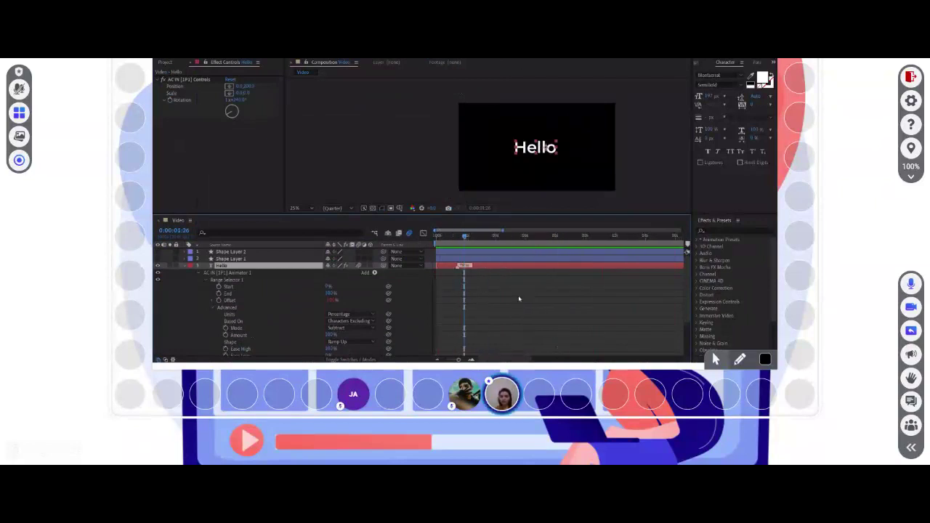
{"action": "left_click_drag", "start_coordinate": [443, 237], "coordinate": [436, 236]}
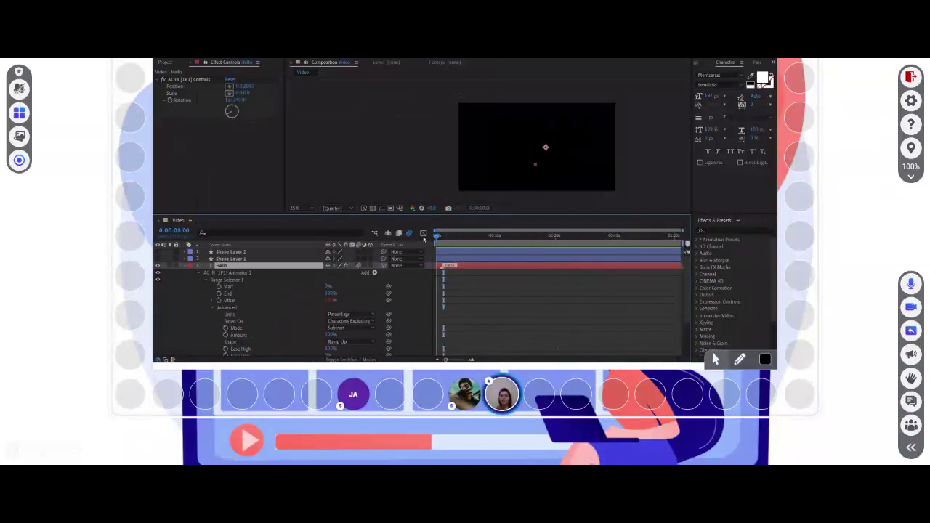
{"action": "key", "text": "space"}
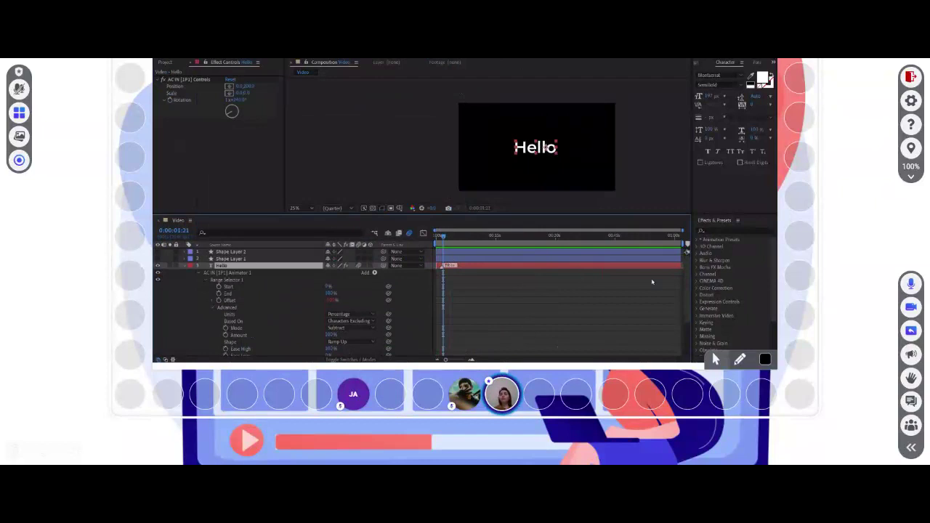
{"action": "scroll", "coordinate": [741, 275], "scroll_direction": "down", "scroll_amount": 1}
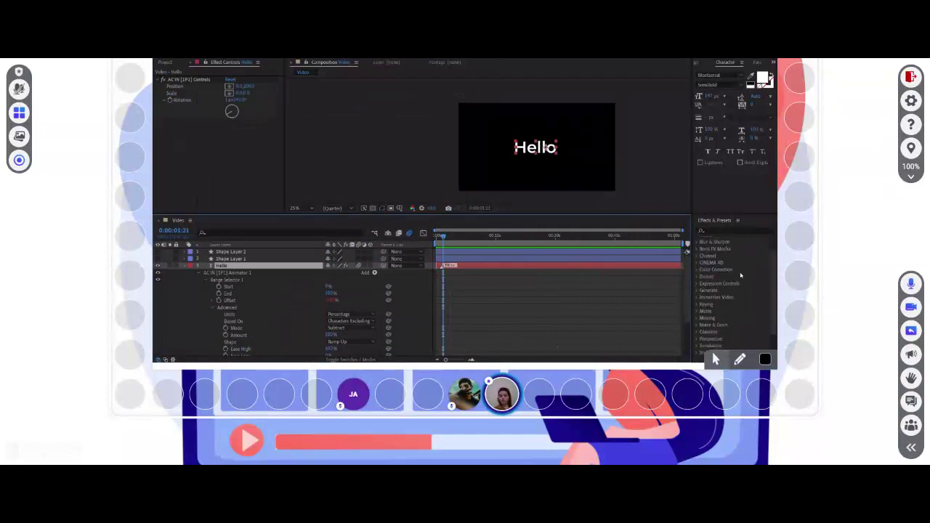
{"action": "scroll", "coordinate": [741, 278], "scroll_direction": "down", "scroll_amount": 2}
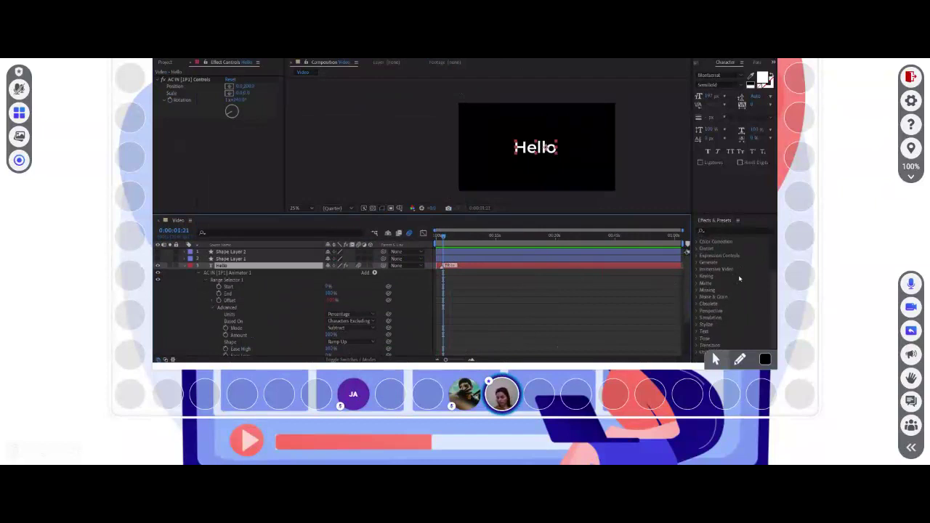
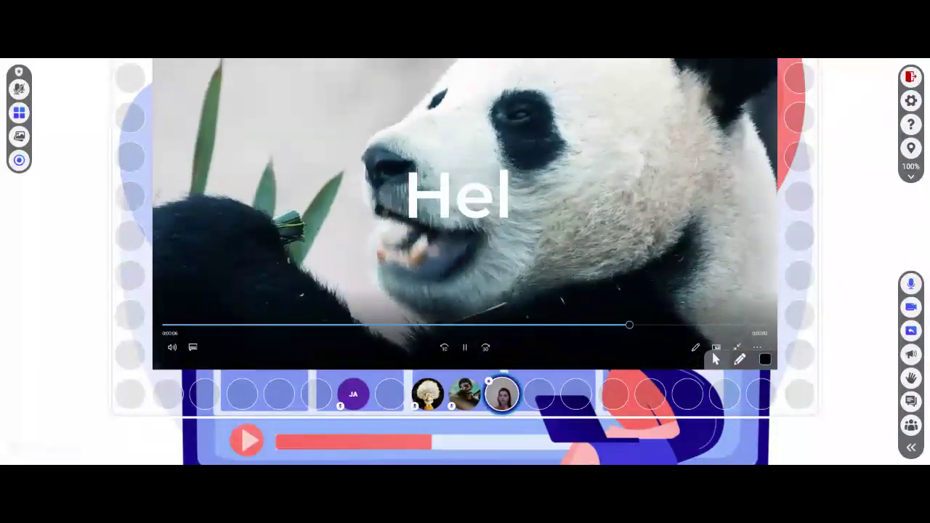
- Close the panda clip player to return to the folder of video files
{"action": "key", "text": "alt+F4"}
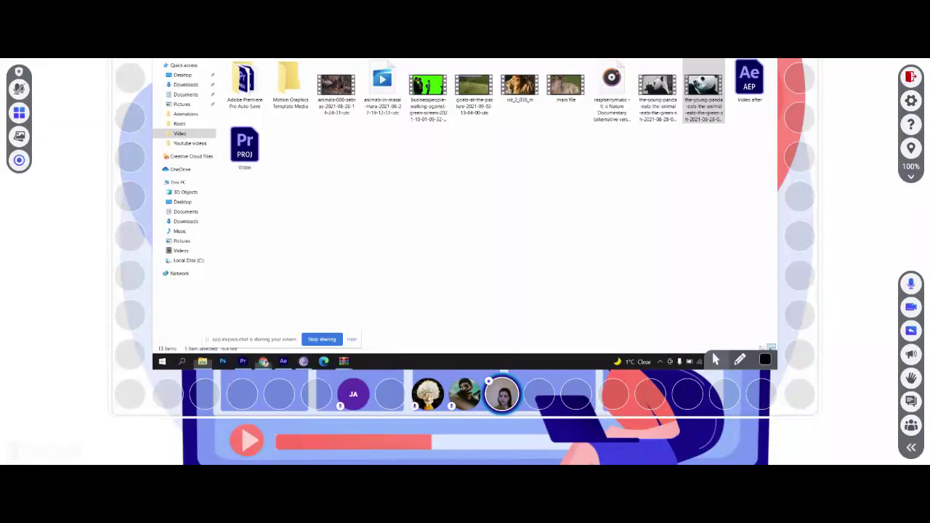
- Bring the After Effects project with the Hel text on black back to the front
{"action": "key", "text": "alt+Tab"}
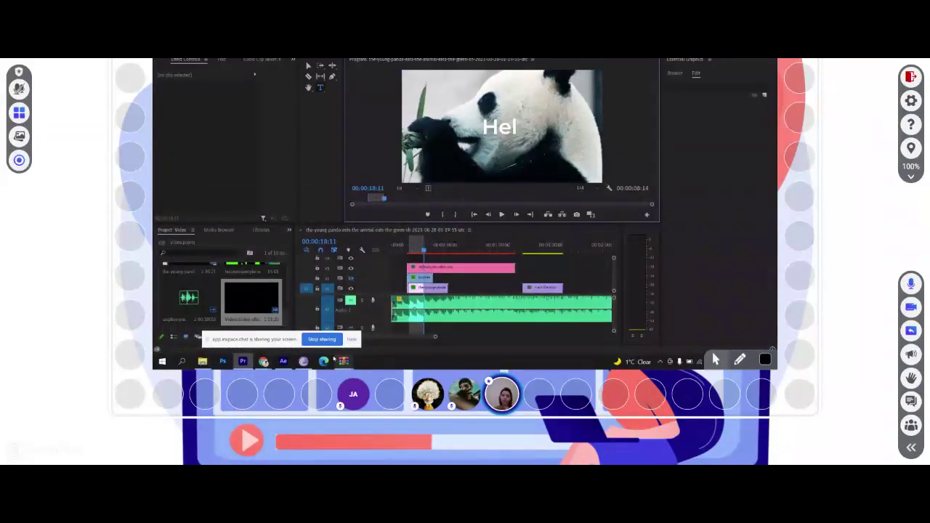
{"action": "mouse_move", "coordinate": [284, 367]}
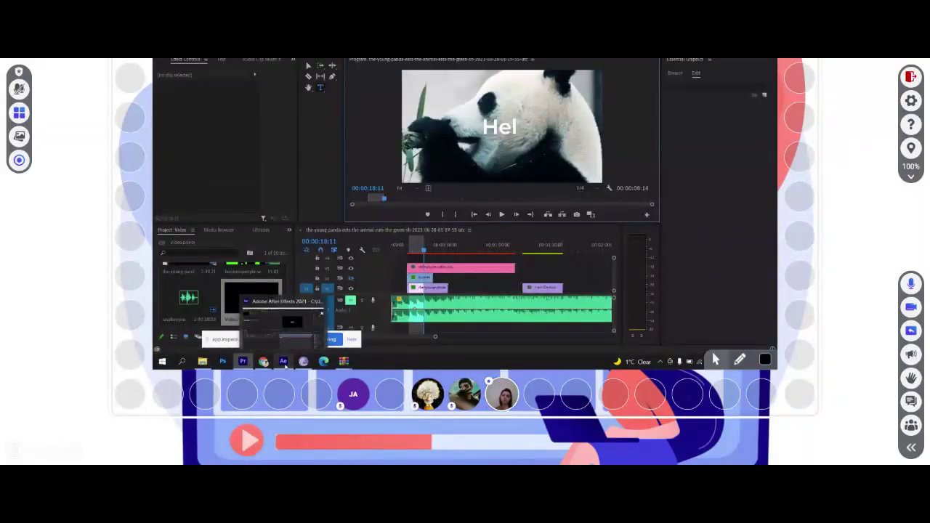
{"action": "left_click", "coordinate": [291, 323]}
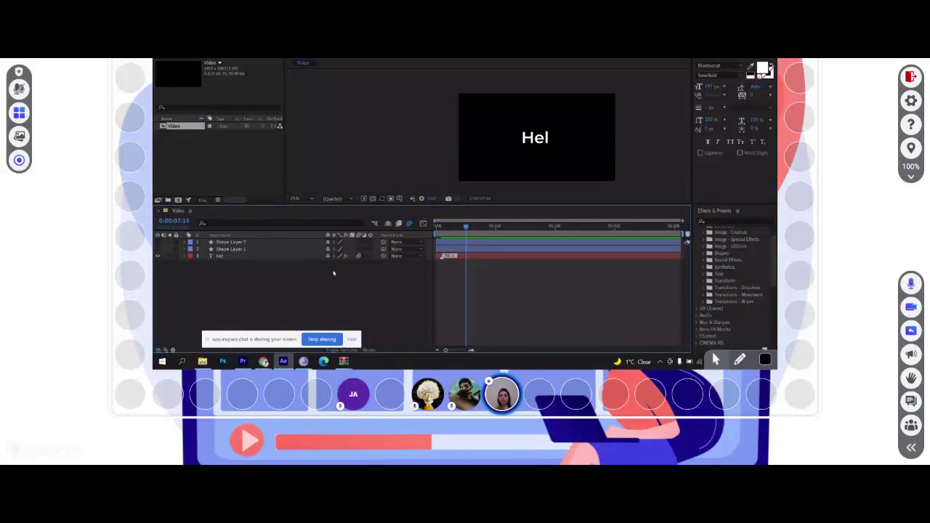
- Add the Hel composition to the Adobe Media Encoder queue through File > Export
{"action": "left_click", "coordinate": [162, 361]}
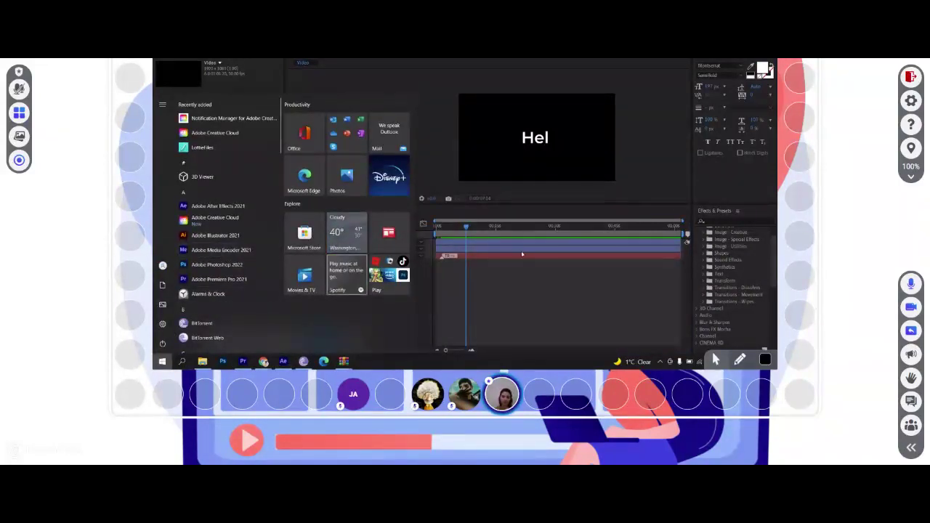
{"action": "left_click", "coordinate": [539, 295]}
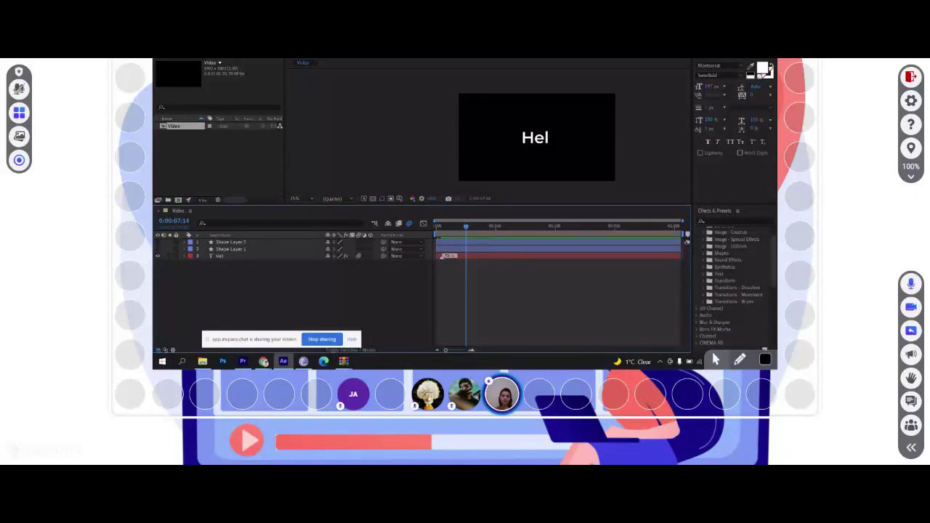
{"action": "key", "text": "alt+f"}
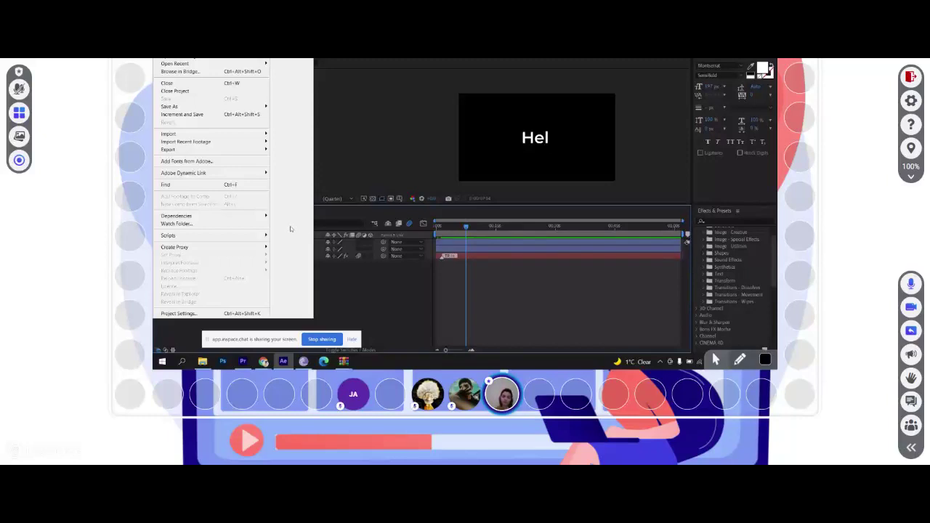
{"action": "mouse_move", "coordinate": [188, 217]}
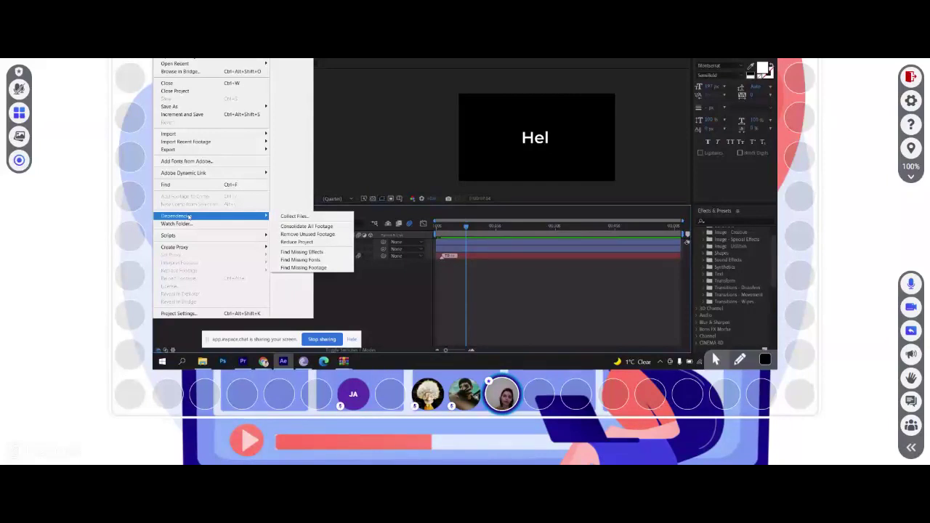
{"action": "mouse_move", "coordinate": [248, 150]}
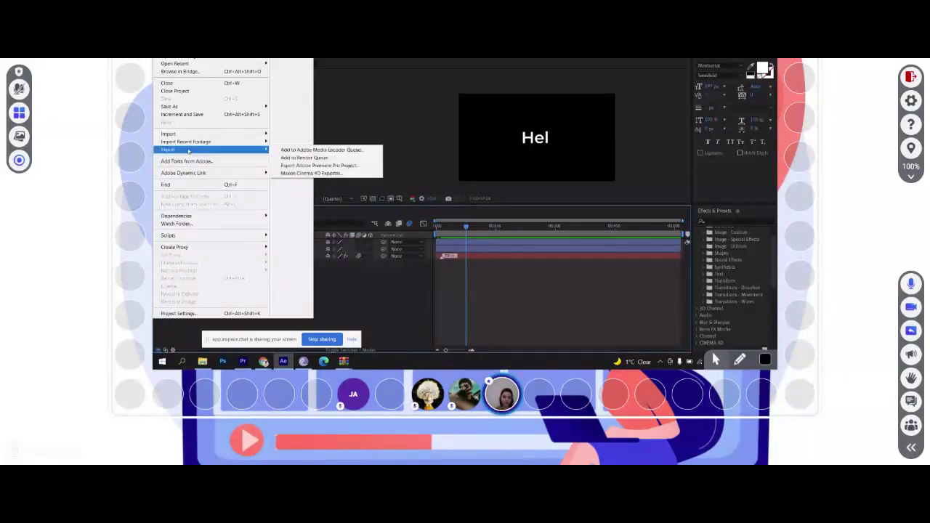
{"action": "left_click", "coordinate": [355, 150]}
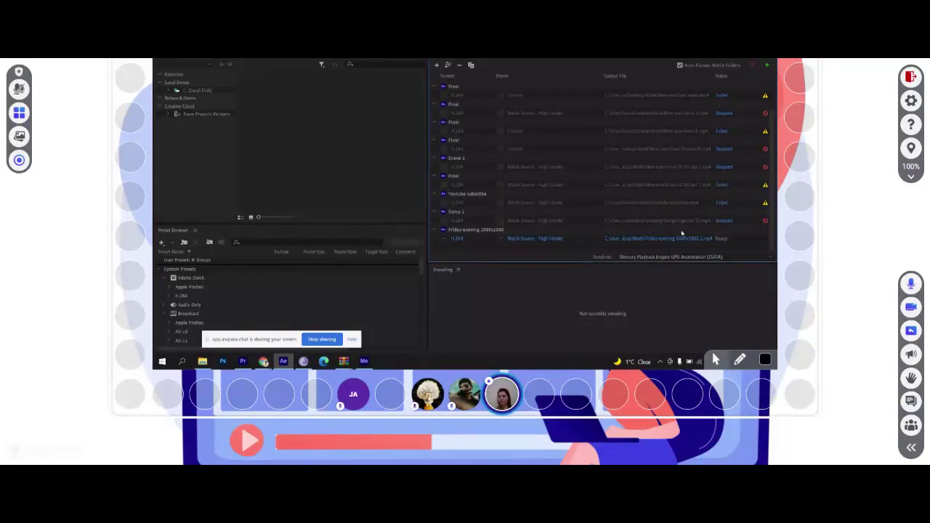
- Delete the 'Friday evening 1080x1080' item from the Media Encoder queue
{"action": "left_click", "coordinate": [575, 243]}
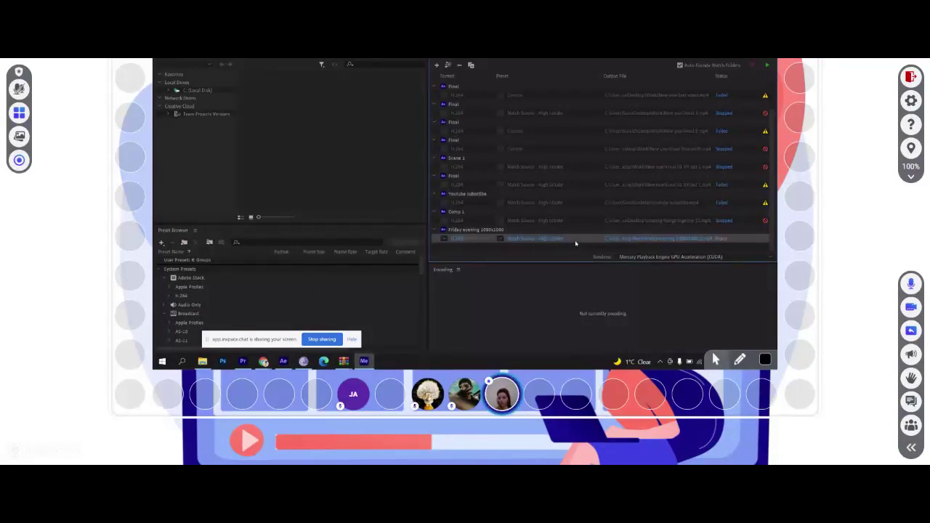
{"action": "key", "text": "Delete"}
{"action": "key", "text": "Return"}
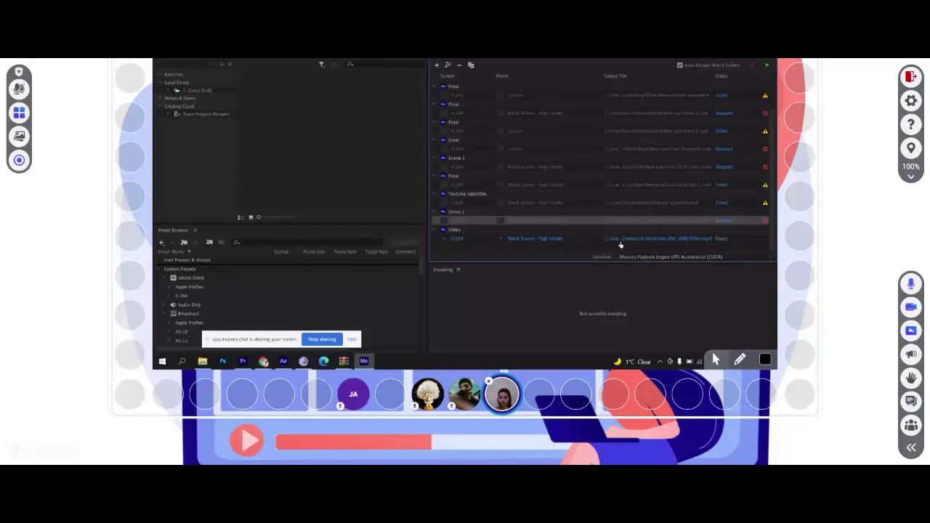
- Give the Video job output Video.mp4 and Use Maximum Render Quality in its export settings
{"action": "left_click", "coordinate": [559, 240]}
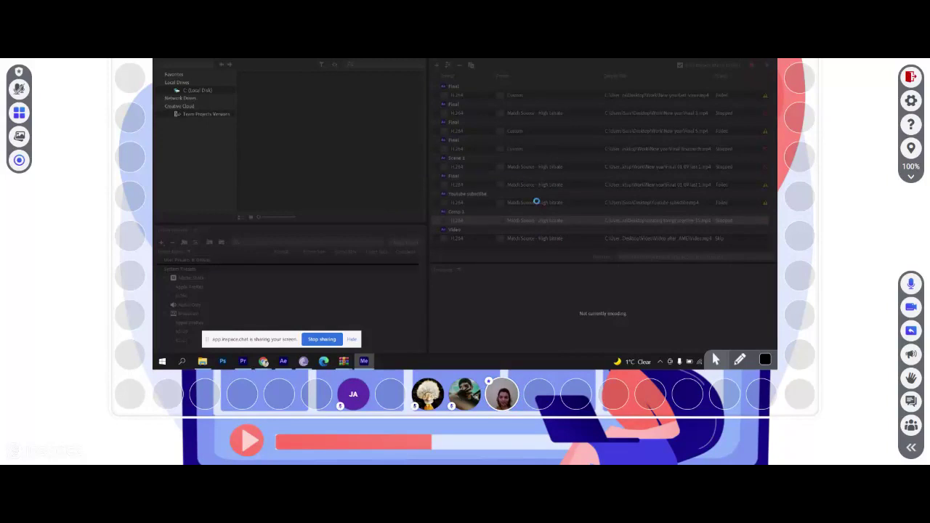
{"action": "left_click", "coordinate": [537, 204]}
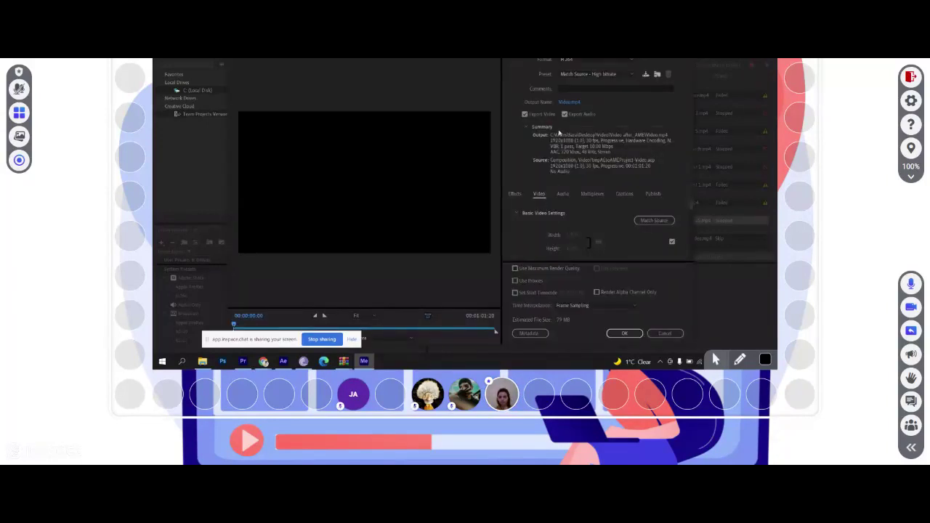
{"action": "left_click", "coordinate": [568, 103]}
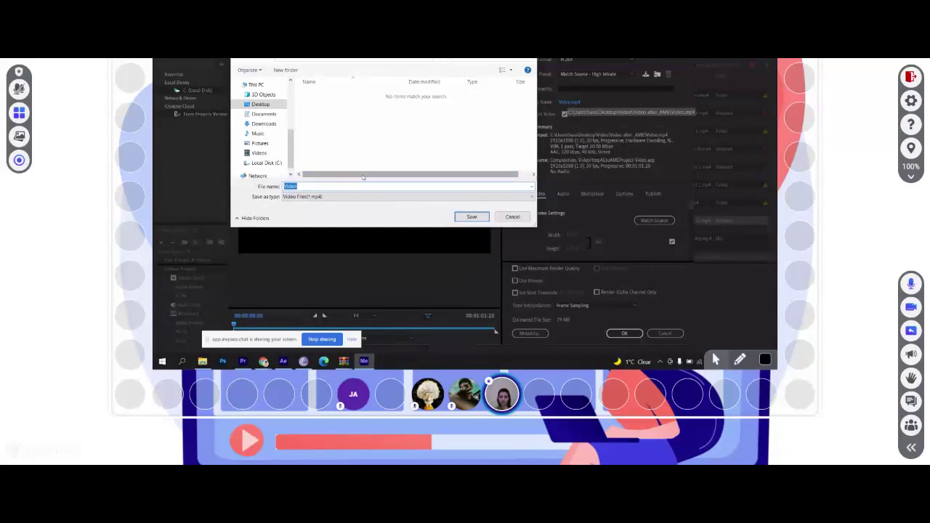
{"action": "key", "text": "Return"}
{"action": "scroll", "coordinate": [589, 240], "scroll_direction": "down", "scroll_amount": 5}
{"action": "scroll", "coordinate": [593, 240], "scroll_direction": "up", "scroll_amount": 5}
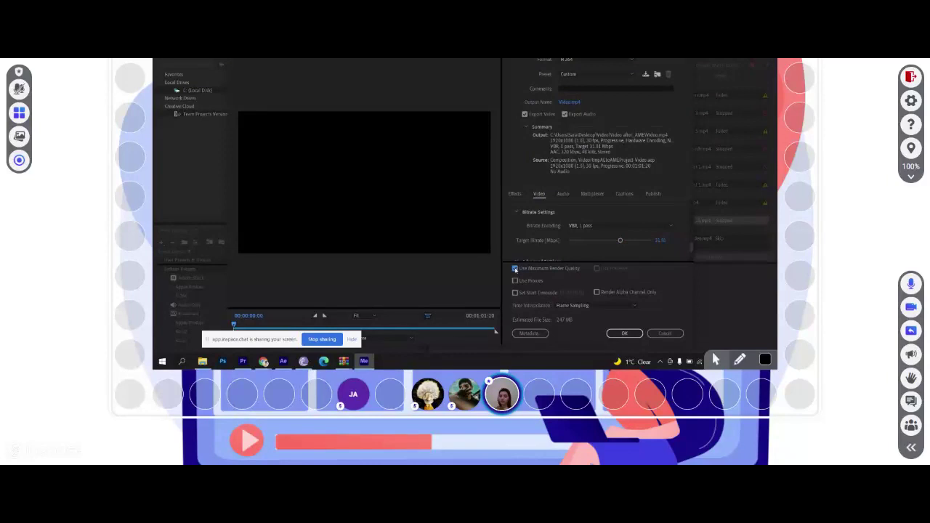
{"action": "left_click", "coordinate": [515, 269]}
{"action": "key", "text": "Return"}
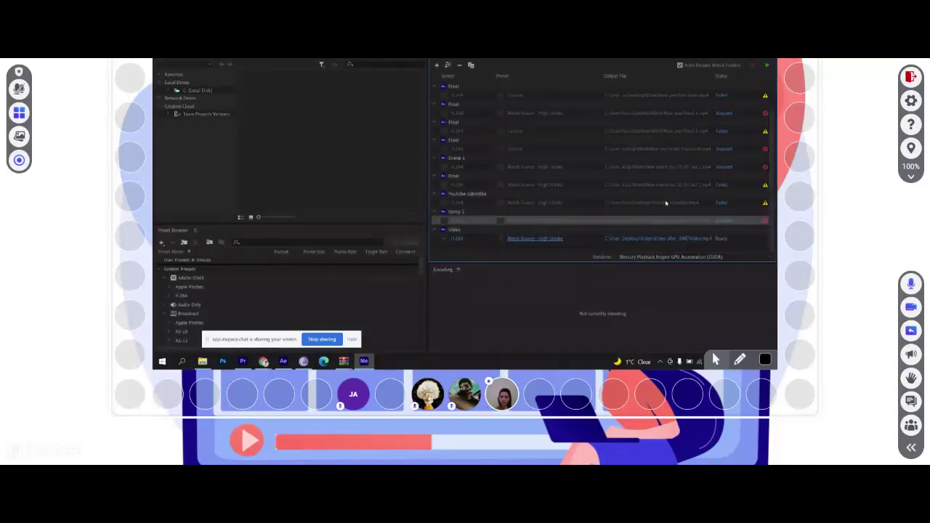
- Add the Video composition to the Render Queue and review its Lossless AVI output module
{"action": "key", "text": "alt+Tab"}
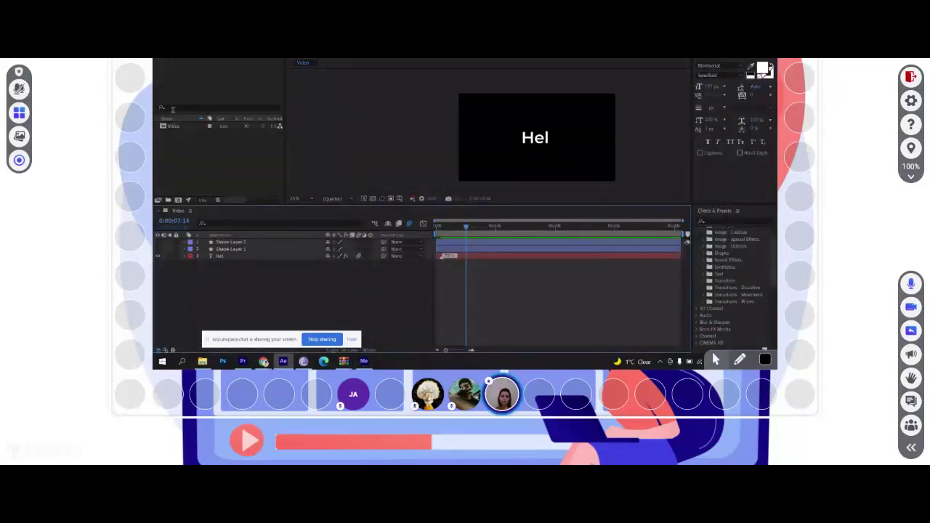
{"action": "key", "text": "alt+f"}
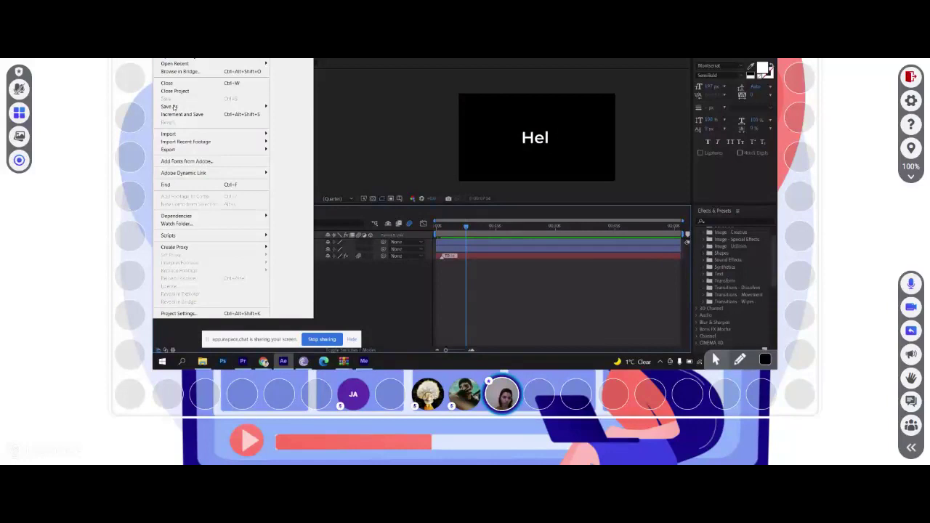
{"action": "mouse_move", "coordinate": [185, 151]}
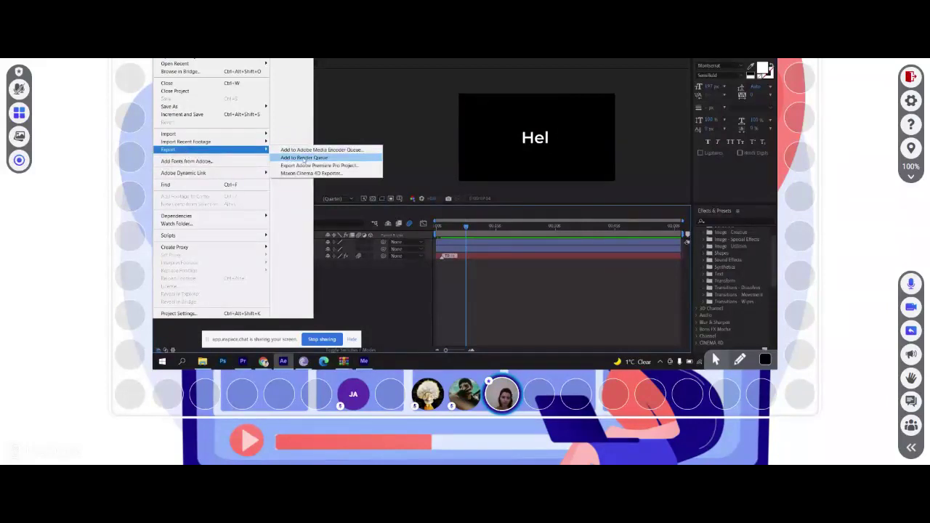
{"action": "left_click", "coordinate": [307, 159]}
{"action": "left_click", "coordinate": [220, 266]}
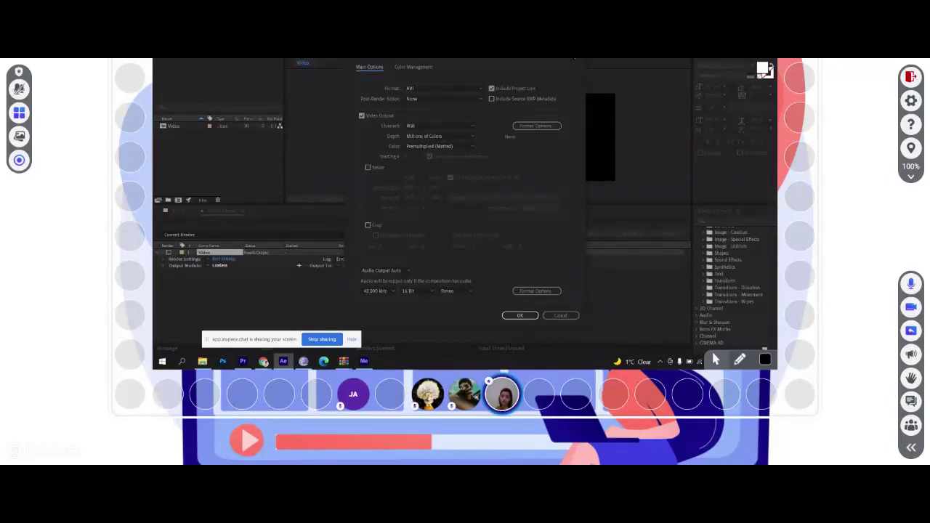
{"action": "left_click", "coordinate": [363, 361]}
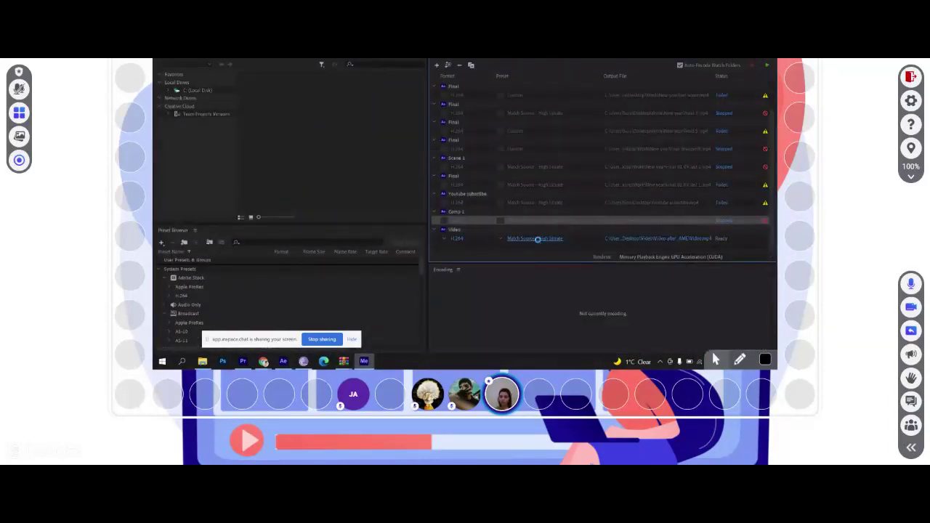
{"action": "left_click", "coordinate": [538, 240]}
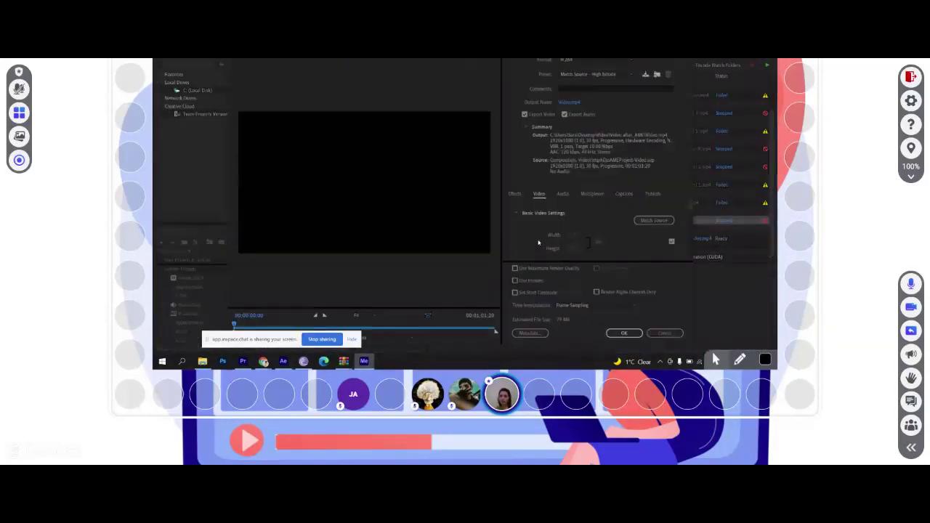
{"action": "left_click", "coordinate": [581, 61]}
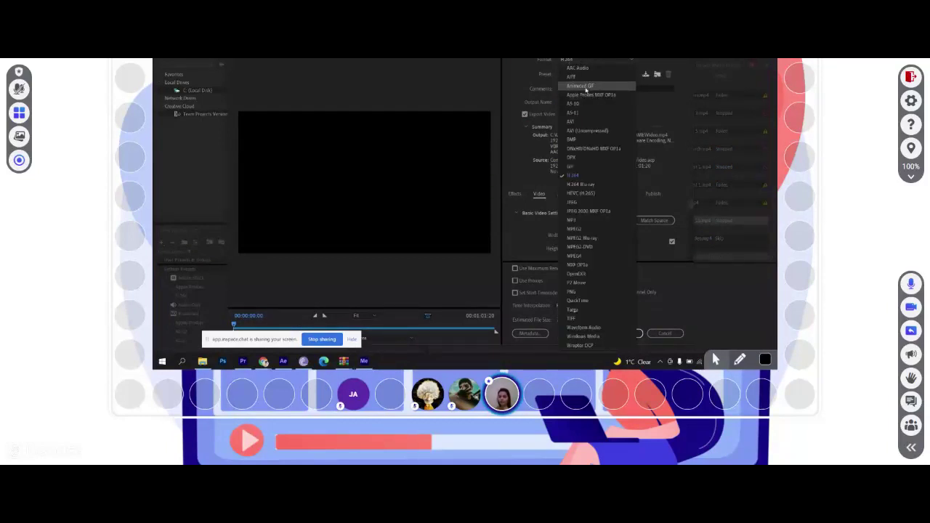
{"action": "left_click", "coordinate": [586, 88]}
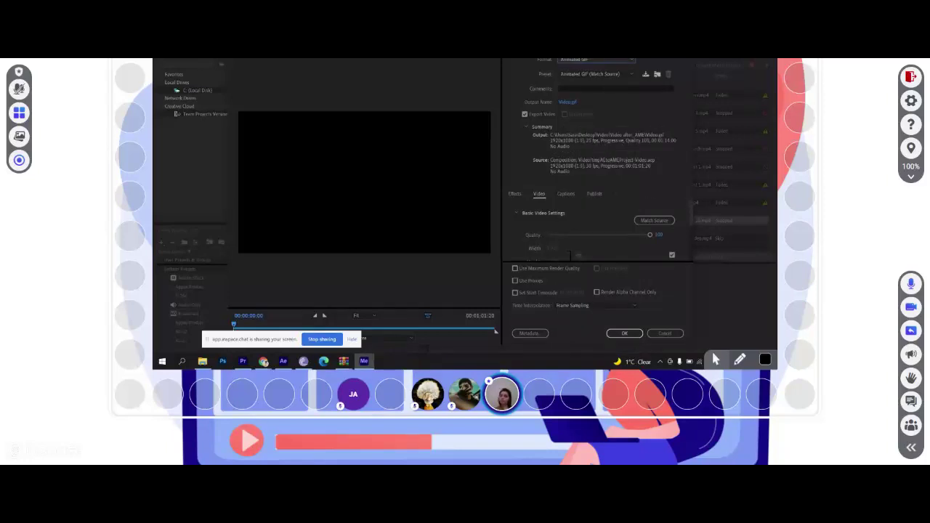
{"action": "key", "text": "Escape"}
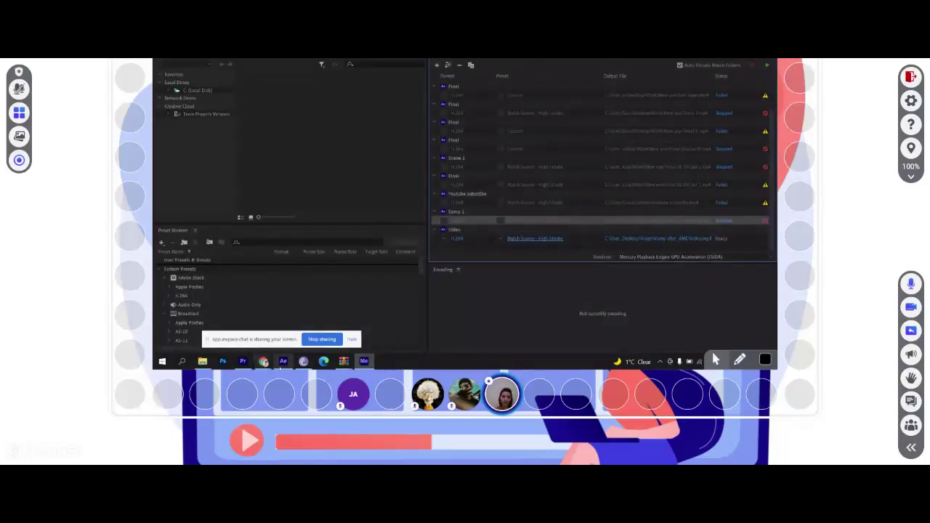
- Open the Video composition's timeline and check its Composition Settings without changes
{"action": "left_click", "coordinate": [283, 361]}
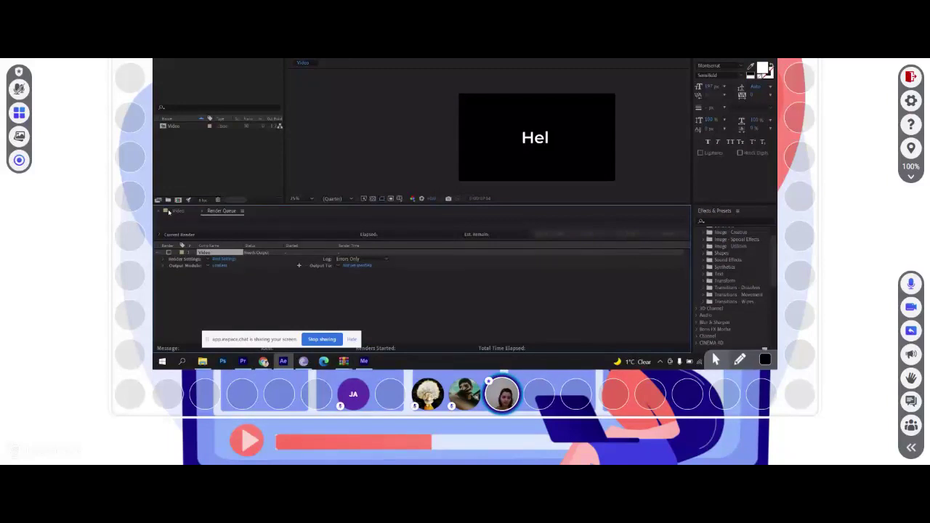
{"action": "left_click", "coordinate": [170, 211]}
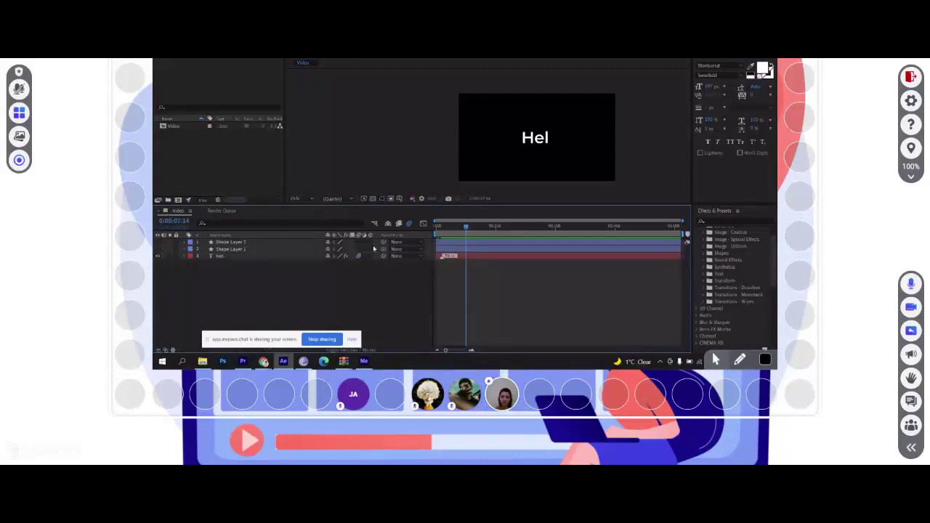
{"action": "left_click", "coordinate": [208, 127]}
{"action": "right_click", "coordinate": [206, 130]}
{"action": "left_click", "coordinate": [218, 131]}
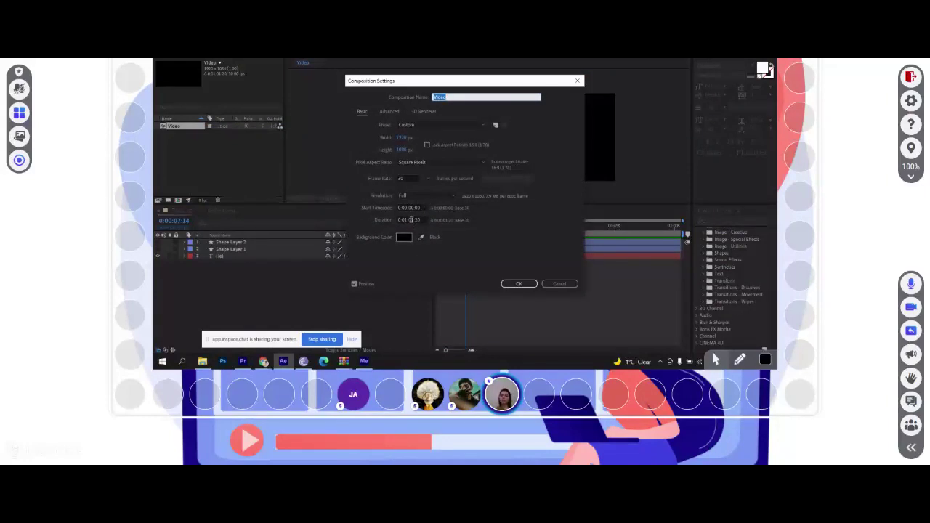
{"action": "left_click", "coordinate": [559, 283]}
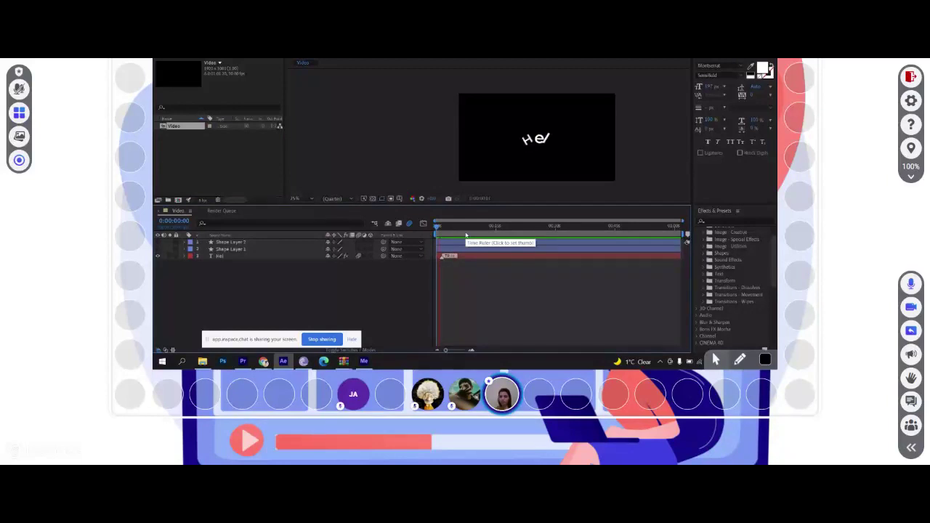
- Preview the composition, pull the work area end earlier and move the current time back
{"action": "key", "text": "space"}
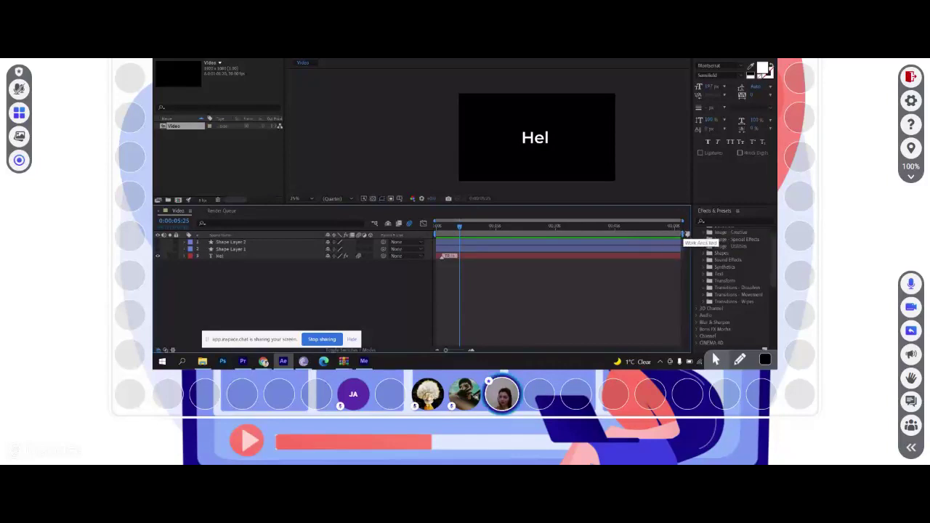
{"action": "mouse_move", "coordinate": [685, 234]}
{"action": "left_mouse_down"}
{"action": "mouse_move", "coordinate": [614, 234]}
{"action": "mouse_move", "coordinate": [682, 247]}
{"action": "mouse_move", "coordinate": [659, 249]}
{"action": "mouse_move", "coordinate": [686, 240]}
{"action": "left_mouse_up"}
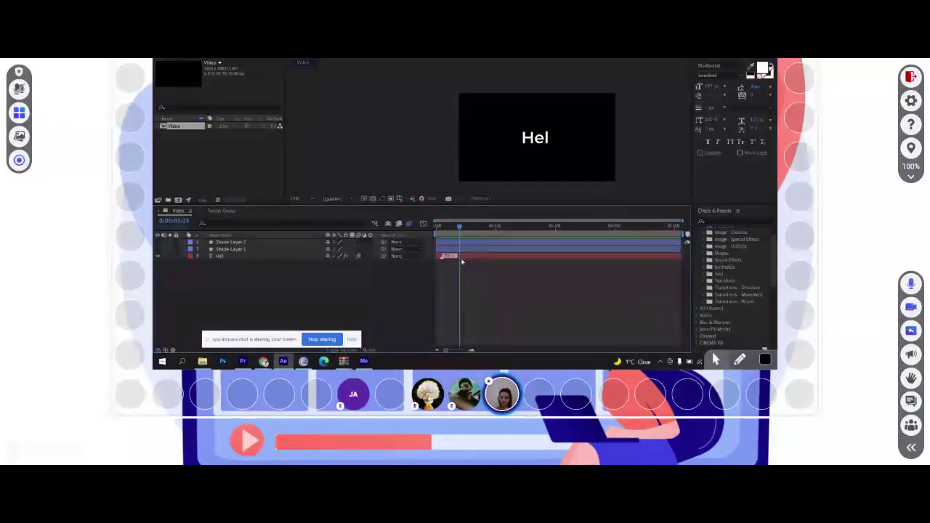
{"action": "left_click", "coordinate": [464, 242]}
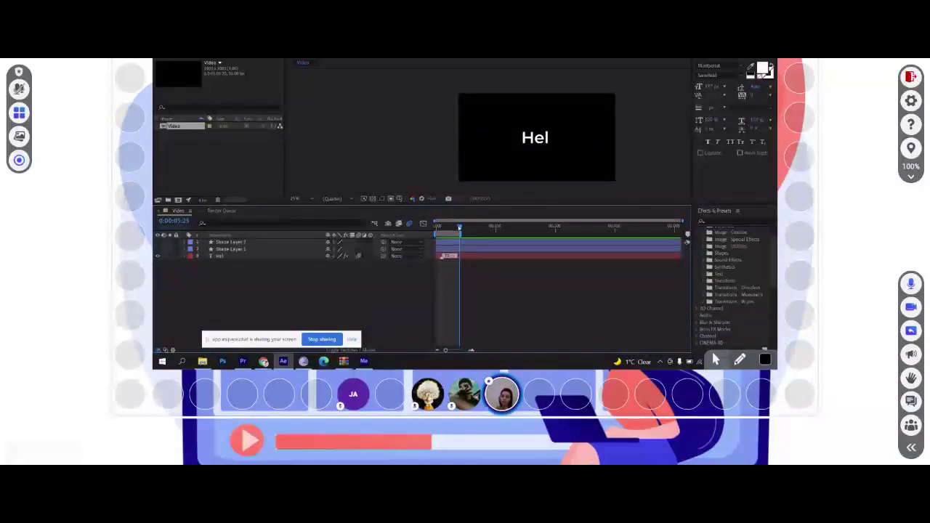
{"action": "mouse_move", "coordinate": [457, 231]}
{"action": "left_mouse_down"}
{"action": "mouse_move", "coordinate": [436, 234]}
{"action": "mouse_move", "coordinate": [469, 234]}
{"action": "mouse_move", "coordinate": [446, 229]}
{"action": "left_mouse_up"}
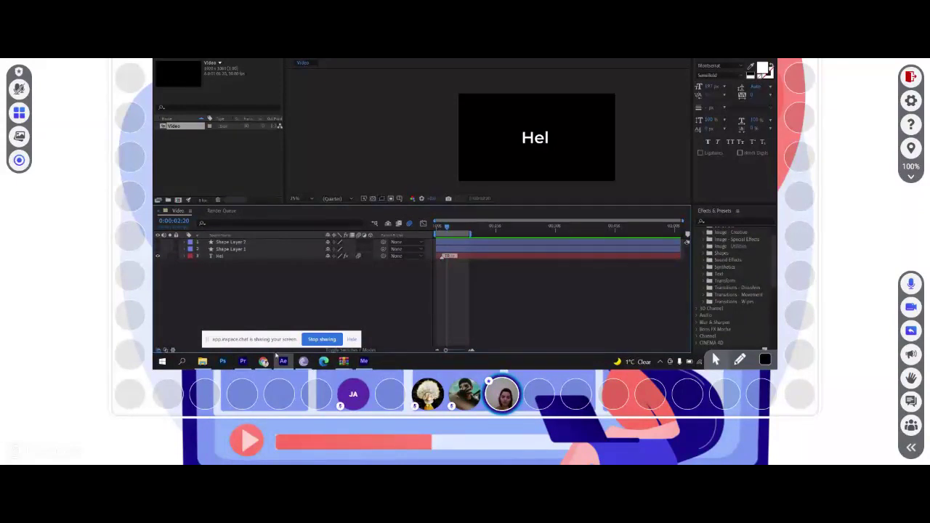
{"action": "left_click", "coordinate": [243, 360]}
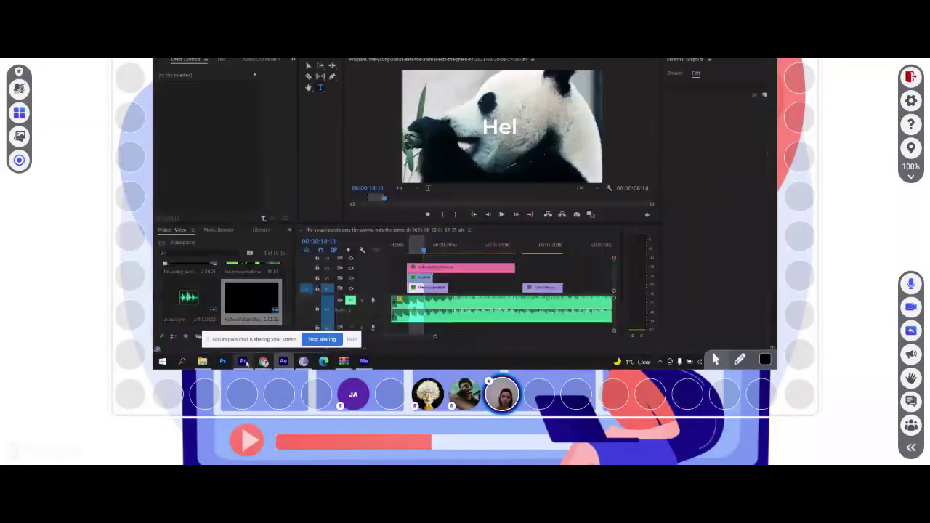
- Set the playhead to 00:00:17:19 and drag the panda sequence's out point earlier
{"action": "left_click", "coordinate": [424, 249]}
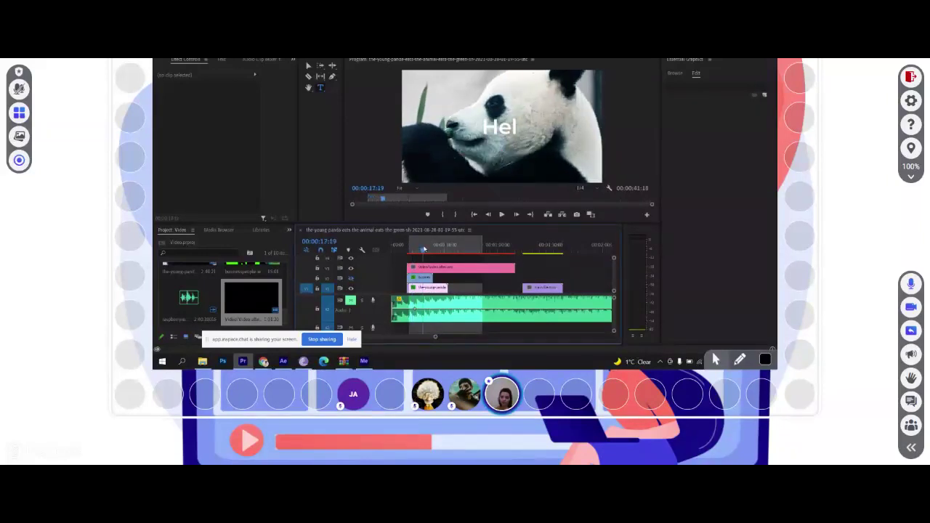
{"action": "mouse_move", "coordinate": [482, 246]}
{"action": "left_mouse_down"}
{"action": "mouse_move", "coordinate": [447, 285]}
{"action": "mouse_move", "coordinate": [433, 286]}
{"action": "left_mouse_up"}
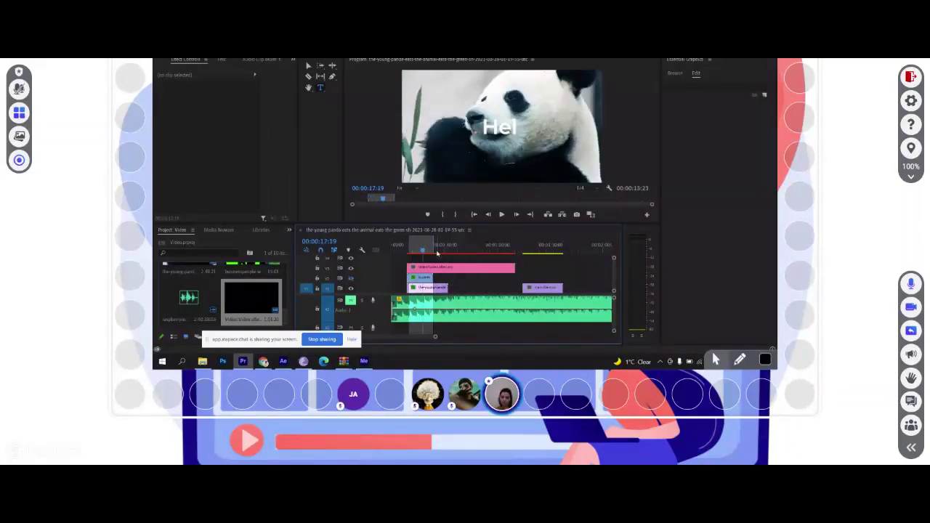
{"action": "left_click", "coordinate": [474, 287]}
{"action": "left_click", "coordinate": [484, 279]}
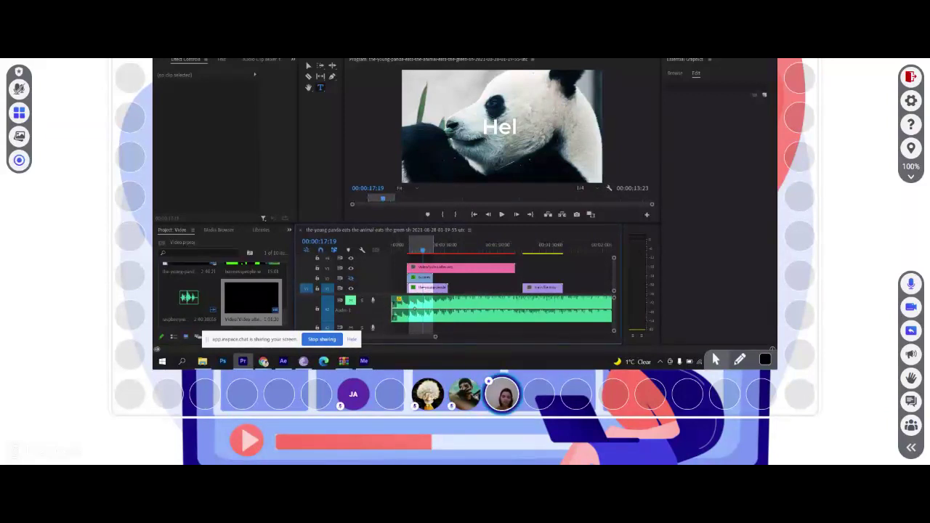
- Retype the composition's Hel text as 'savetisyan_'
{"action": "left_click", "coordinate": [283, 361]}
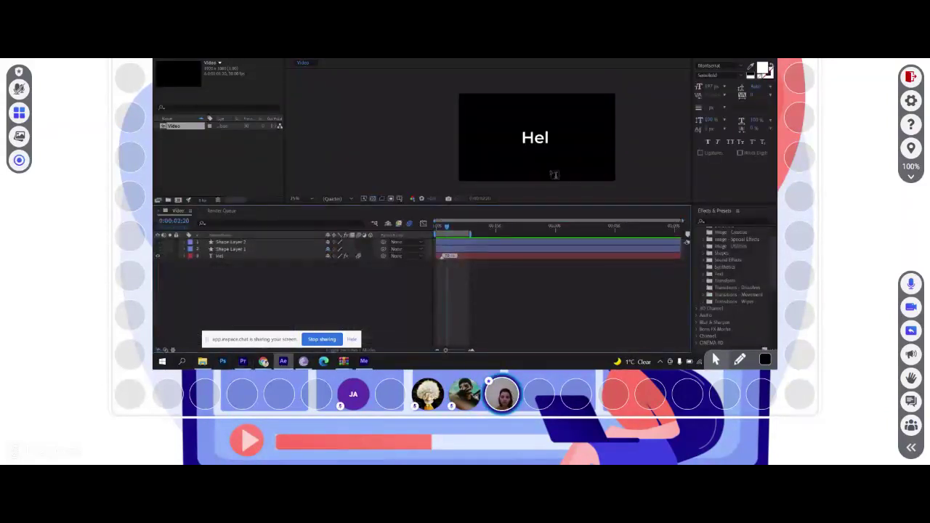
{"action": "left_click", "coordinate": [483, 257]}
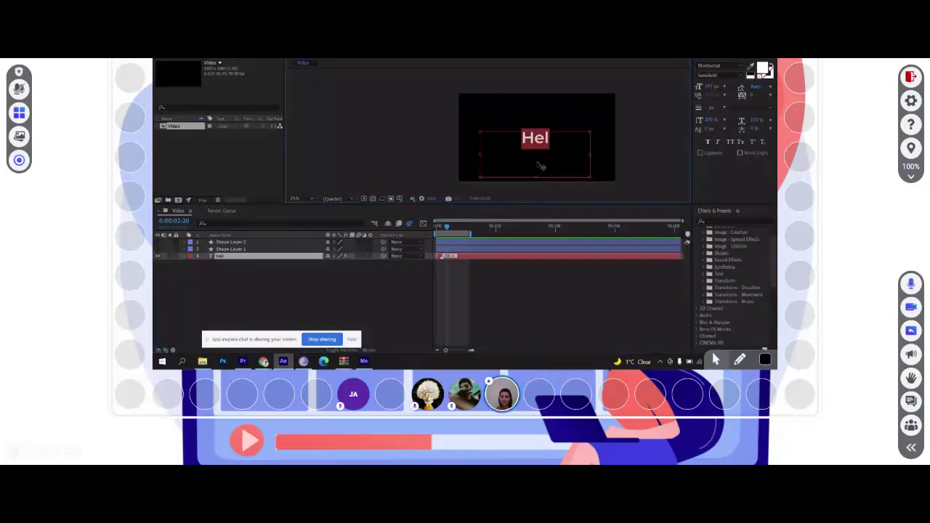
{"action": "type", "text": "sa"}
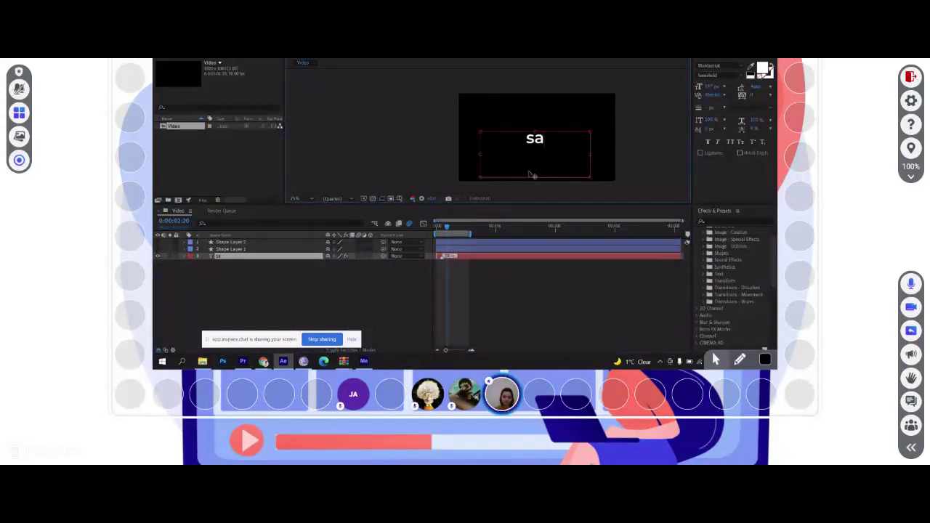
{"action": "type", "text": "vetis"}
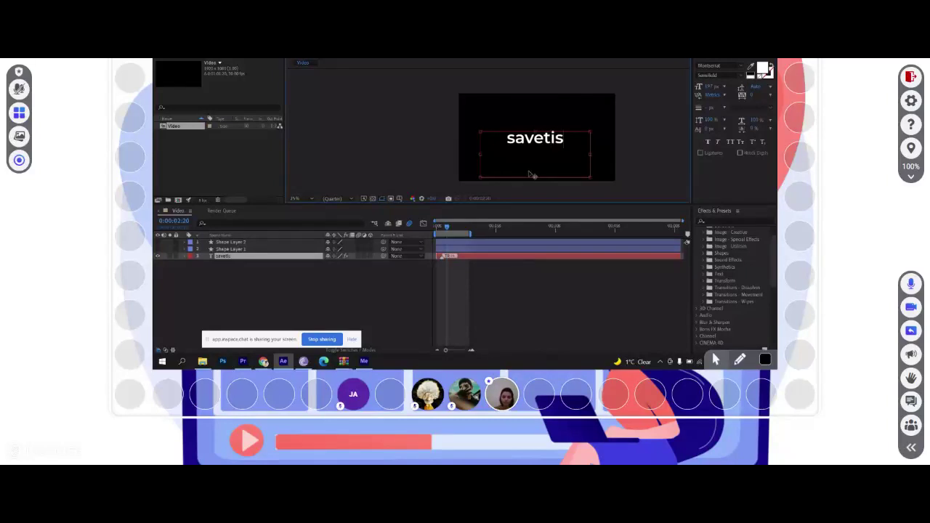
{"action": "type", "text": "yan_"}
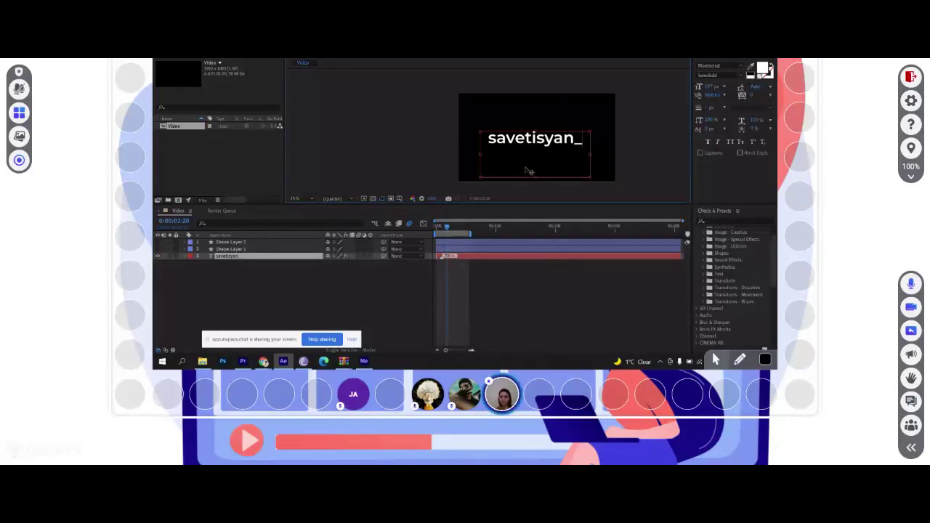